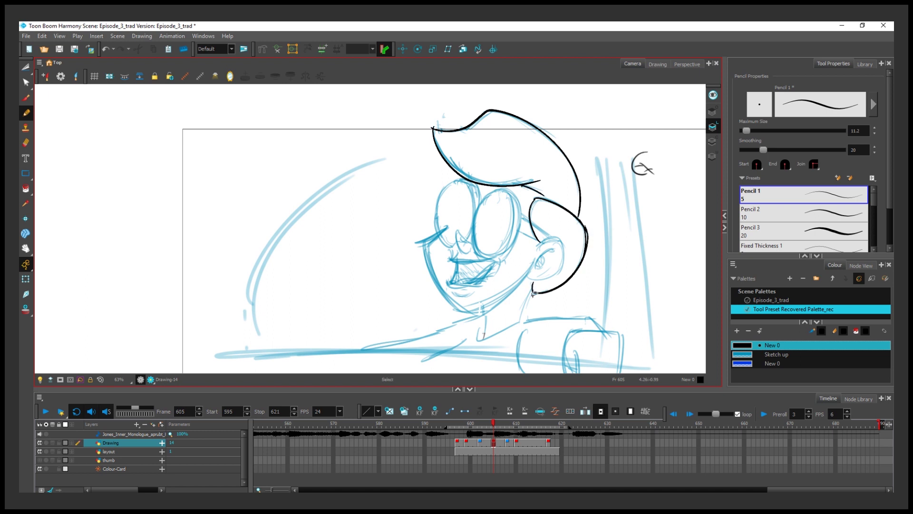
Ink the character's jaw, mouth, nose, neck and ear in black over the blue sketch at frame 605.
drag(479, 308, 533, 264)
drag(453, 246, 450, 260)
key(ctrl+z)
drag(455, 270, 445, 280)
drag(450, 260, 492, 254)
drag(498, 254, 471, 281)
drag(457, 231, 490, 260)
drag(534, 283, 523, 328)
drag(556, 238, 529, 279)
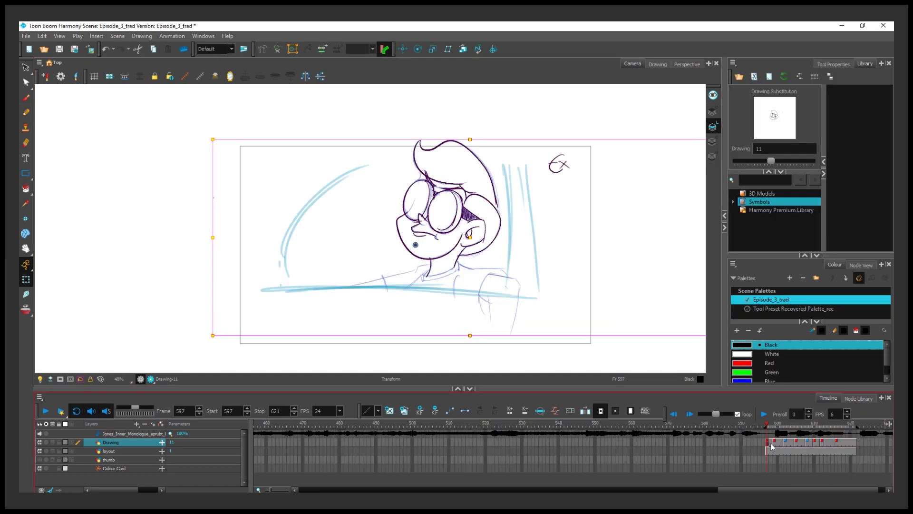
Flip forward and back through the key drawings on the Drawing layer, starting from frame 597.
key(g)
key(g)
key(g)
key(g)
key(g)
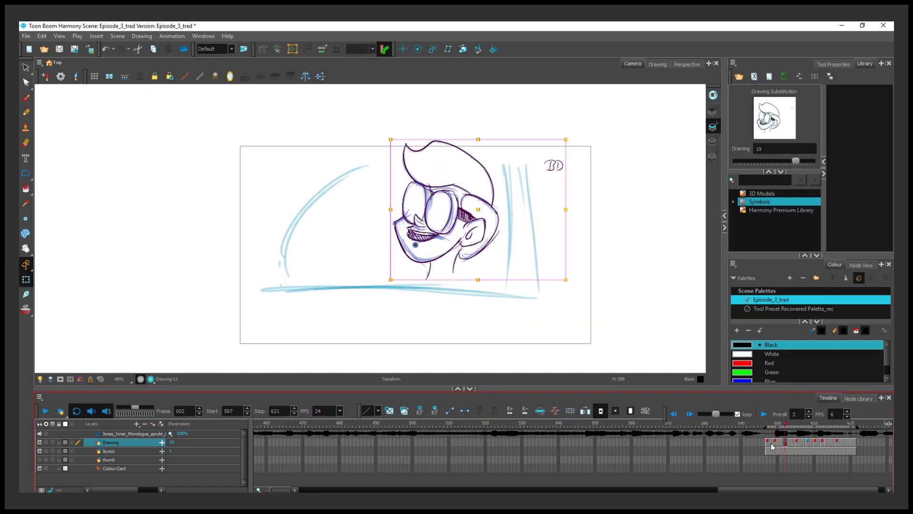
click(600, 341)
key(g)
key(f)
key(f)
key(f)
key(f)
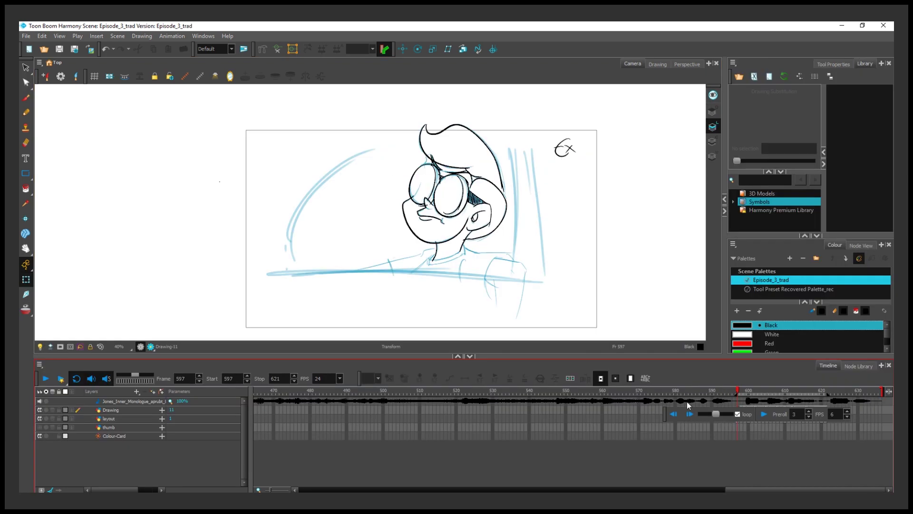
Move the floating flip toolbar to the empty area below the layer tracks and scrub the playhead to frame 616.
drag(664, 413, 661, 456)
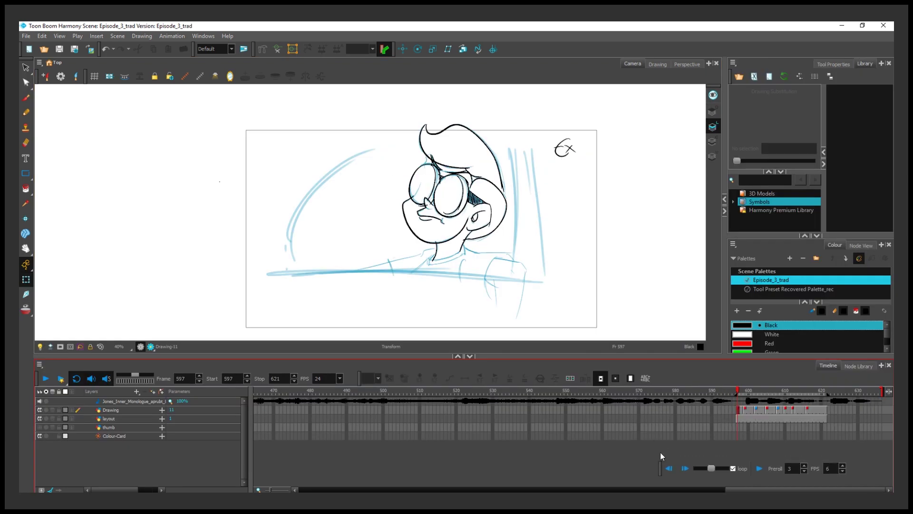
drag(740, 390, 809, 385)
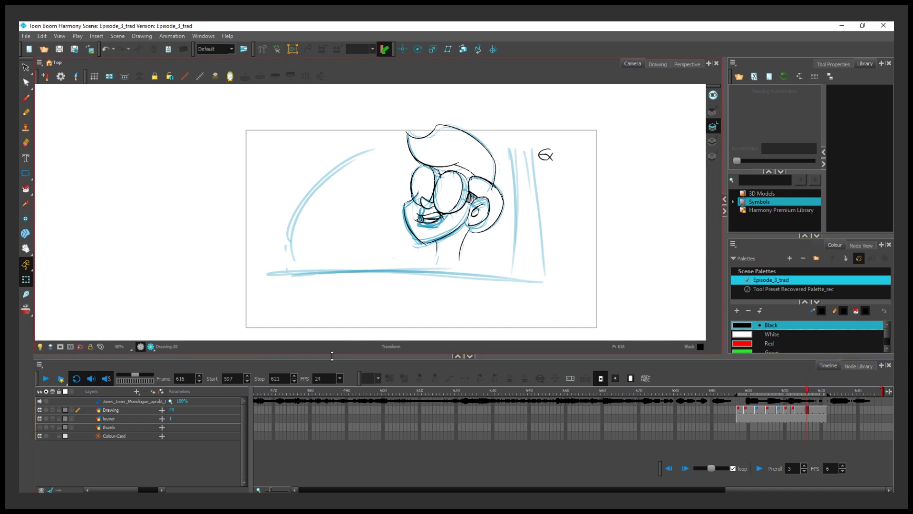
click(326, 375)
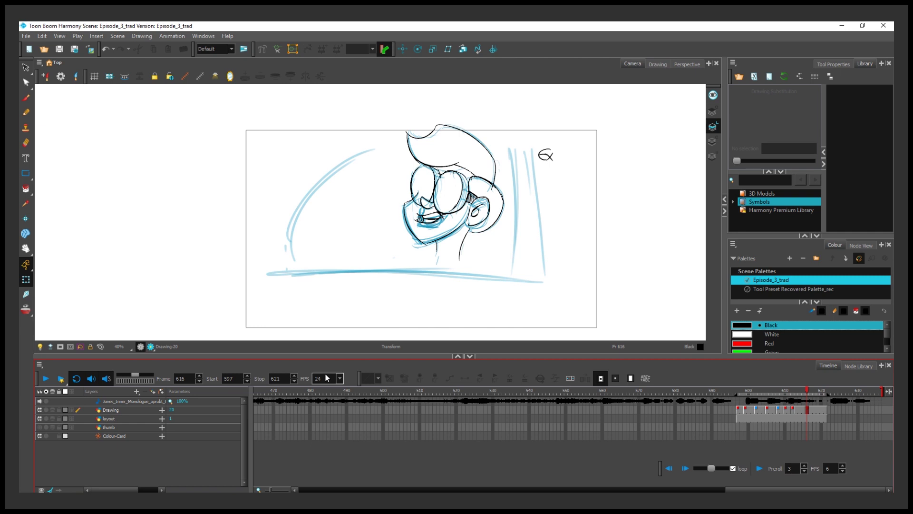
click(339, 378)
click(340, 379)
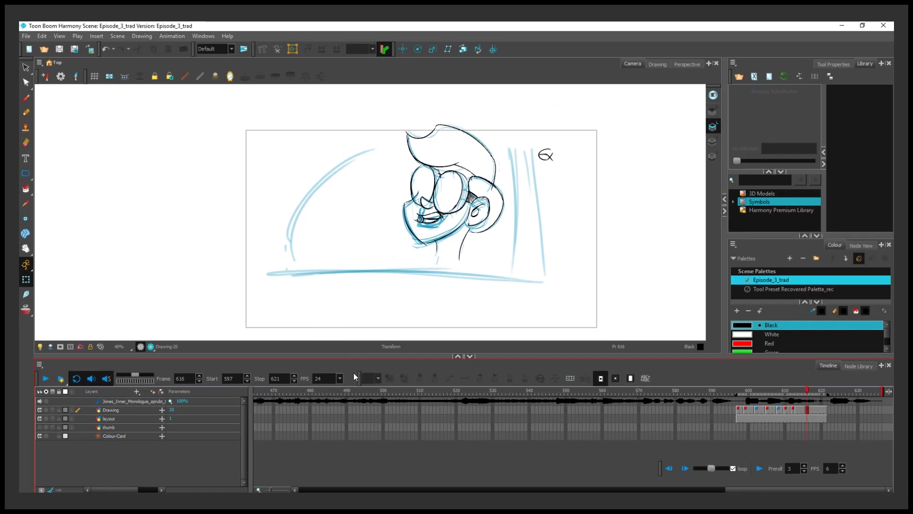
Show drawing thumbnails for all timeline layers and select frame 619 on the Drawing layer.
click(72, 391)
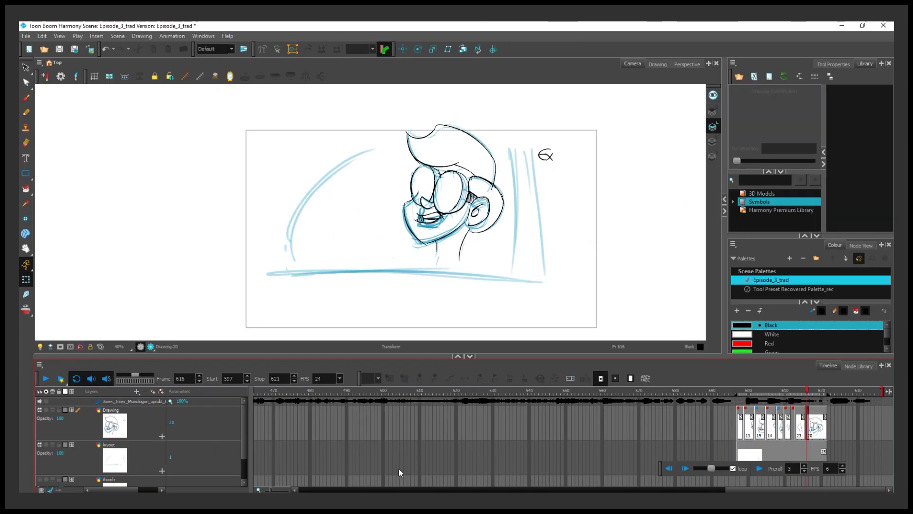
scroll(786, 446, up, 5)
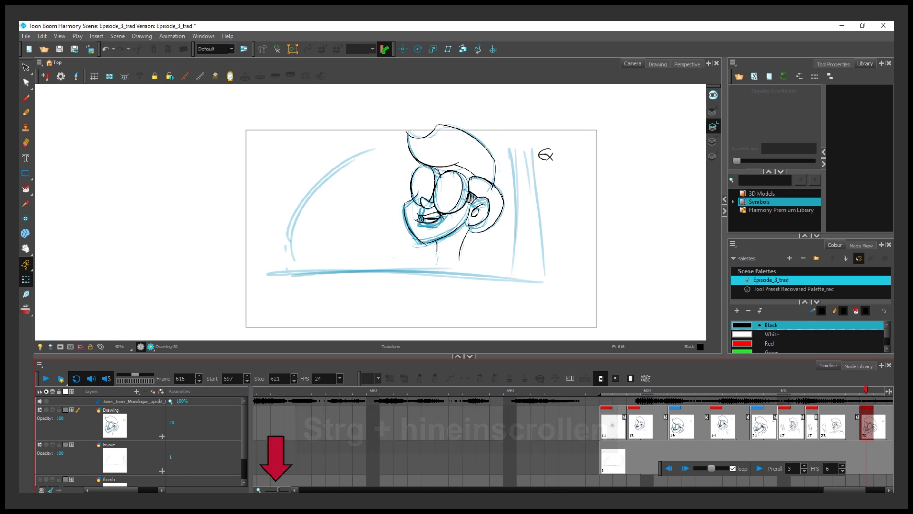
drag(849, 490, 862, 490)
click(732, 426)
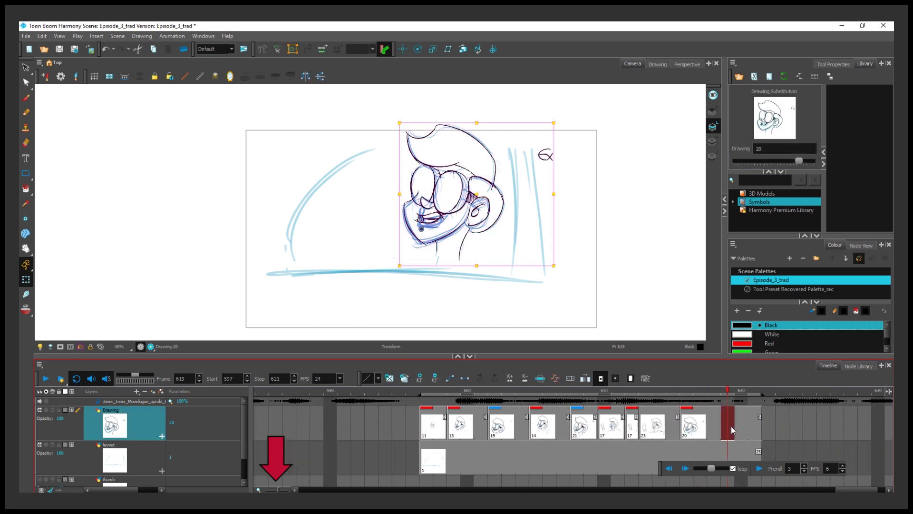
scroll(572, 434, up, 1)
scroll(572, 434, up, 1)
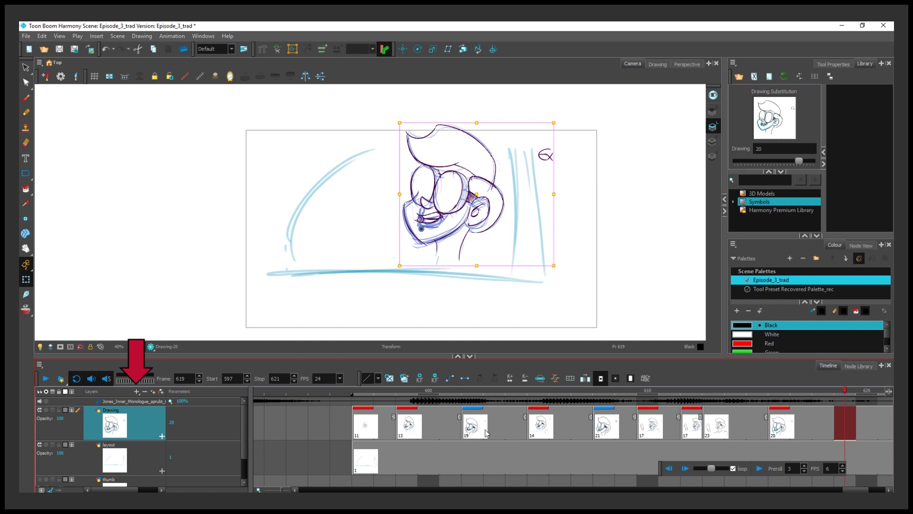
Add two new vector drawing layers with the default name above the Drawing layer.
click(138, 391)
click(154, 430)
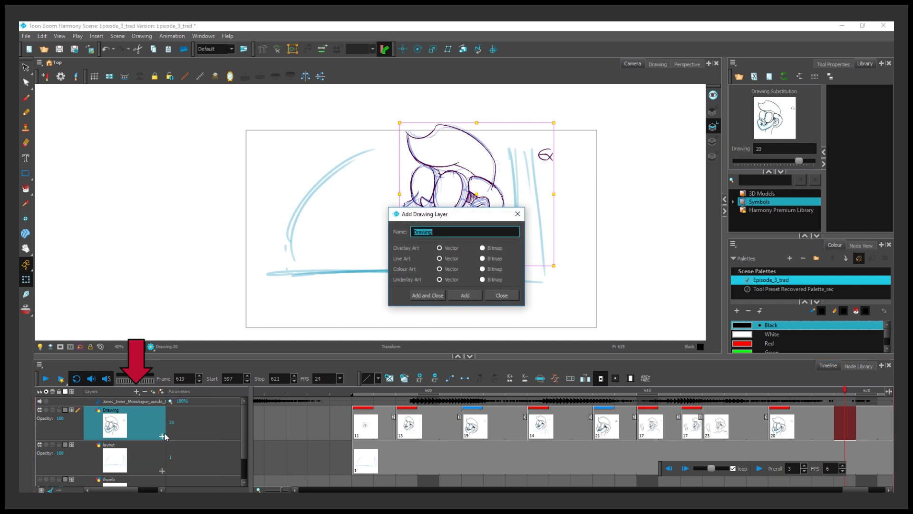
click(465, 295)
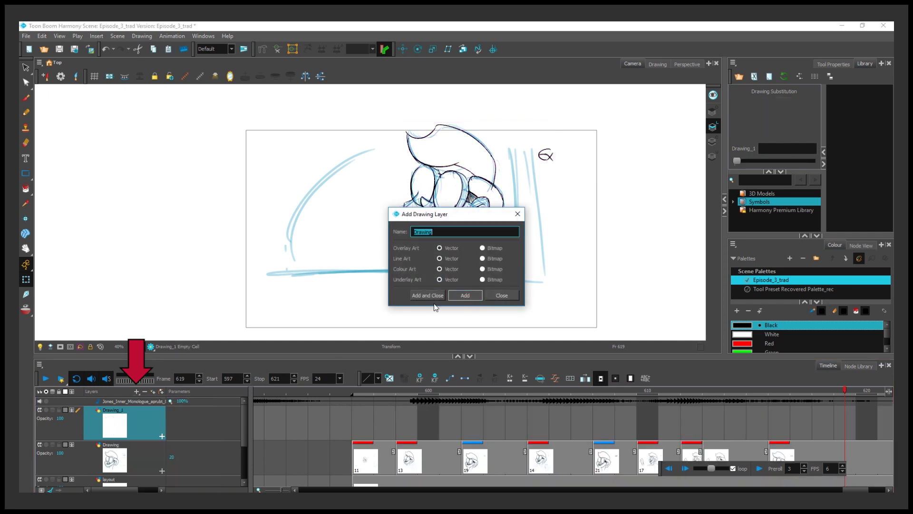
click(518, 213)
click(152, 391)
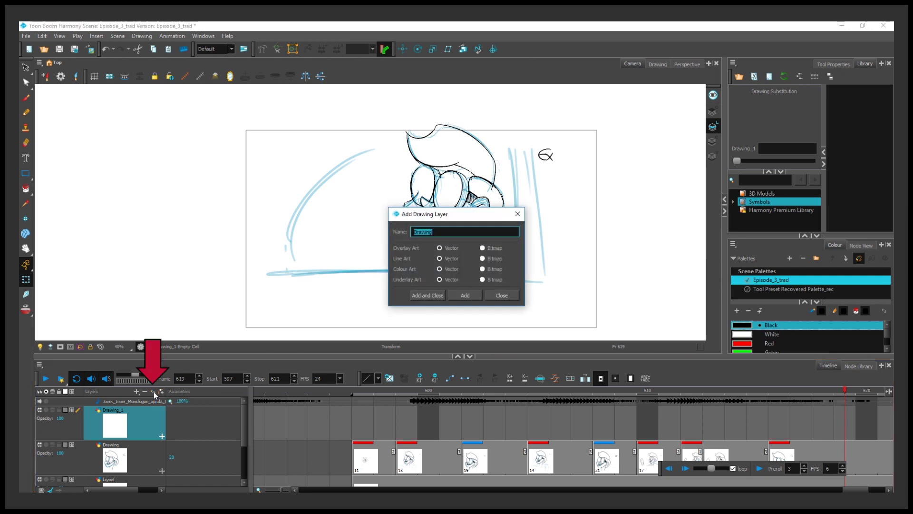
click(473, 296)
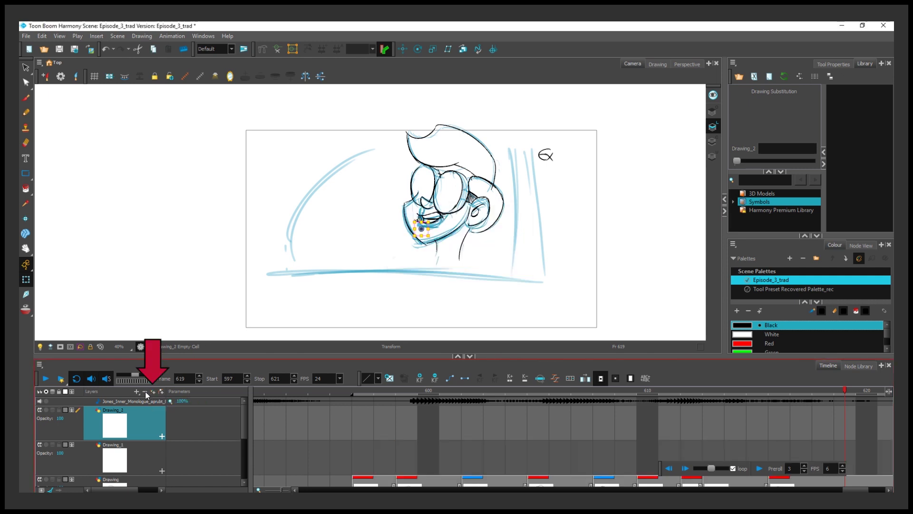
Delete the two newly added empty drawing layers.
click(144, 391)
click(137, 415)
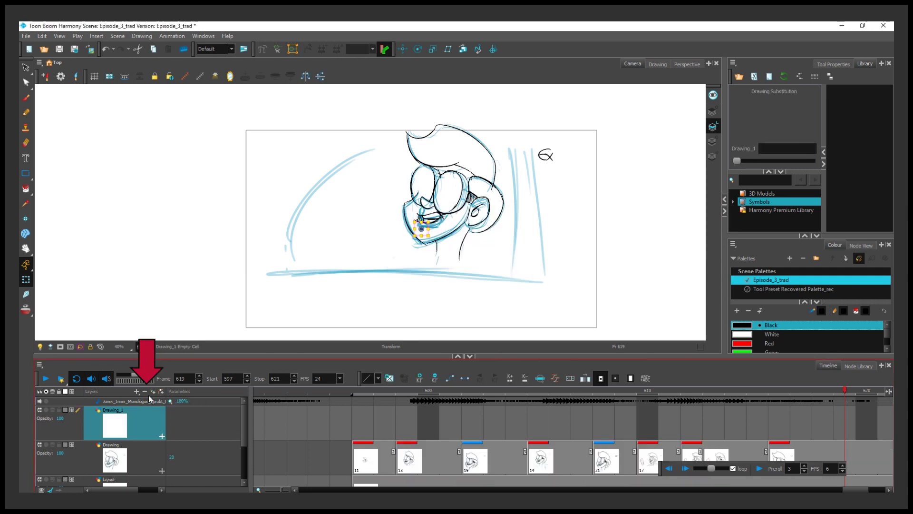
click(147, 393)
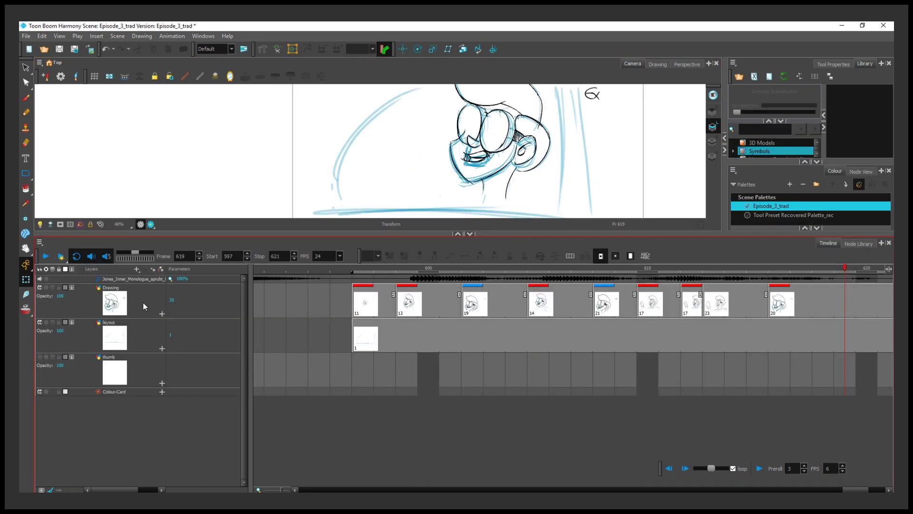
Step the layer selection down from Drawing to Colour-Card, locking the Drawing layer along the way.
click(144, 302)
key(j)
key(h)
key(j)
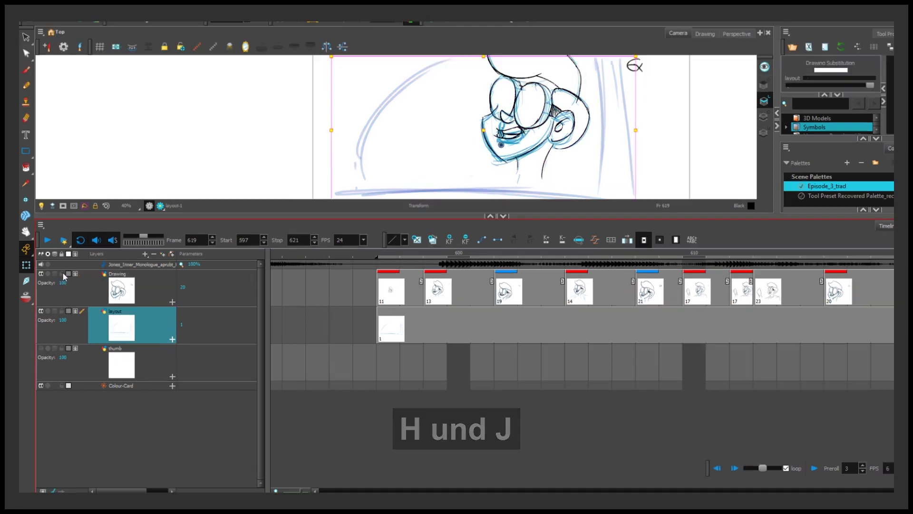
click(59, 287)
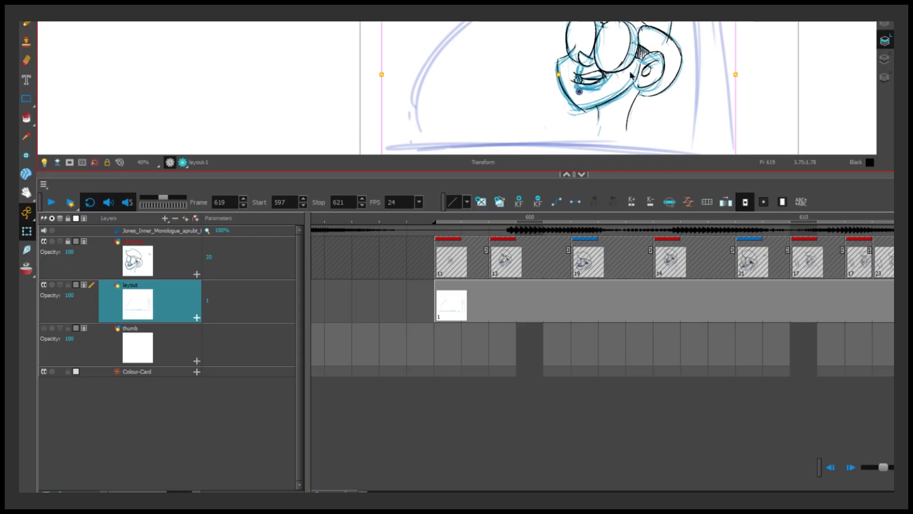
key(j)
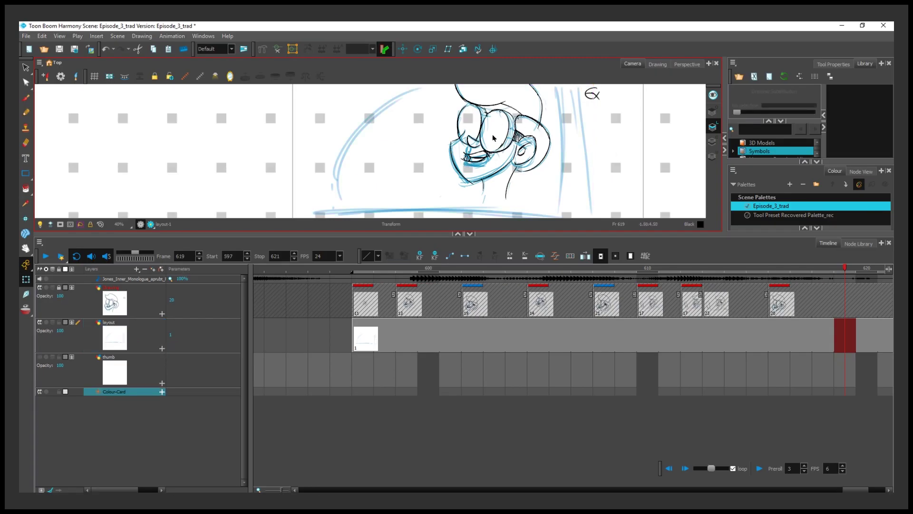
Hide and show the Drawing layer again, and unlock it.
scroll(509, 138, down, 1)
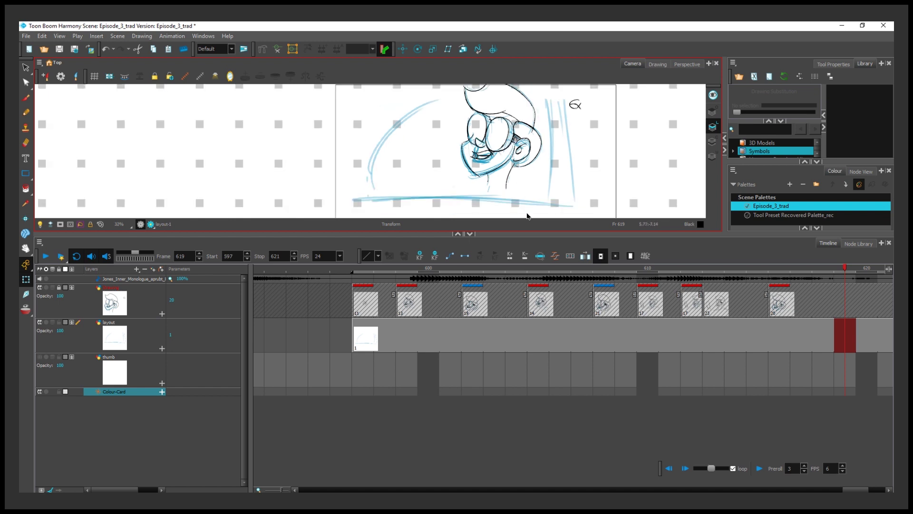
drag(531, 234, 528, 342)
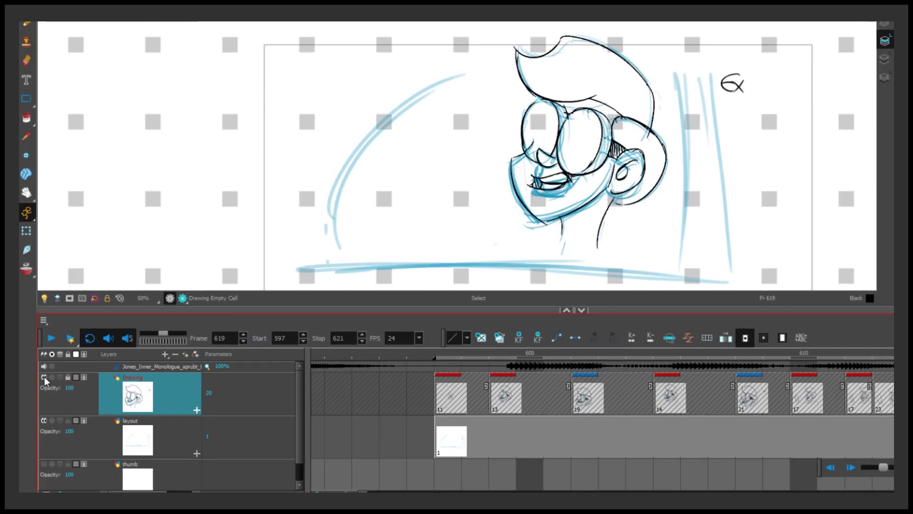
click(44, 376)
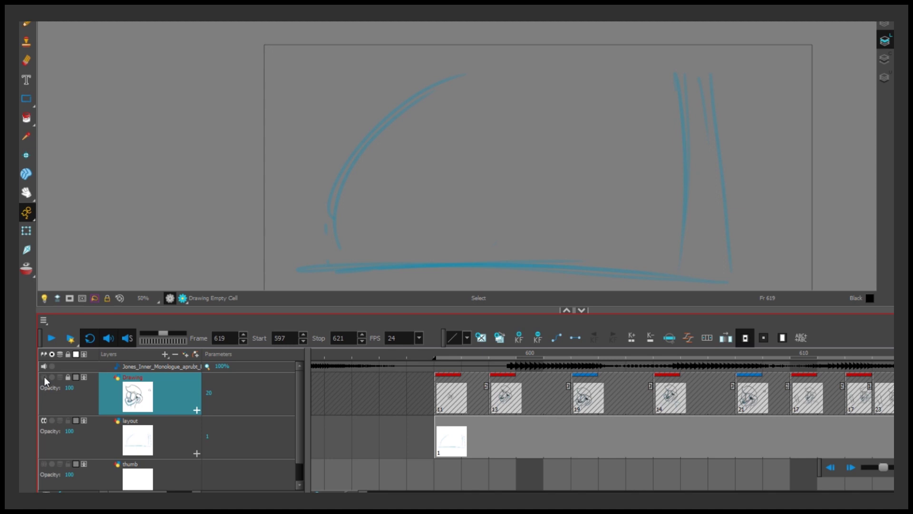
click(44, 377)
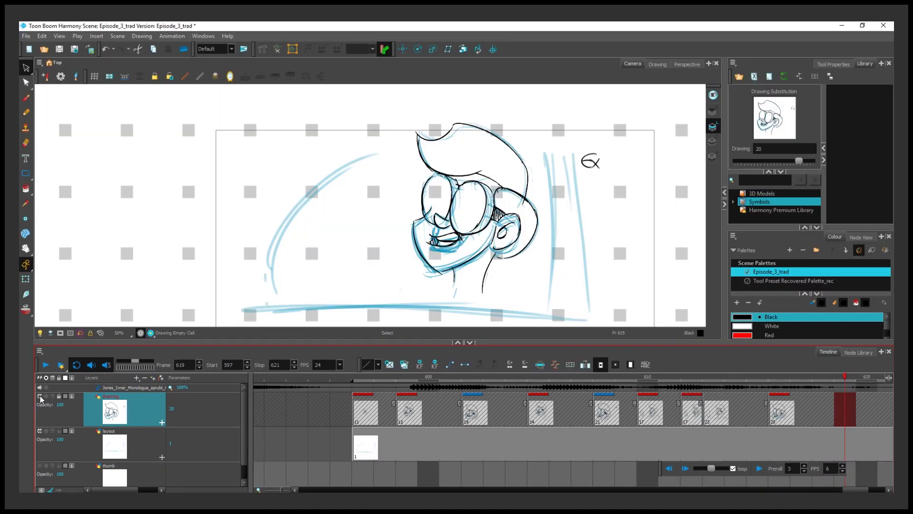
click(40, 396)
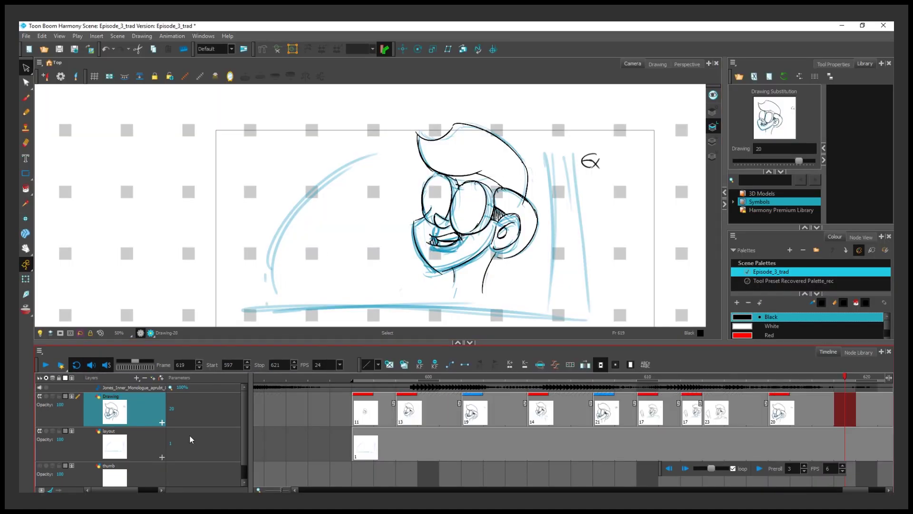
Set the Drawing layer's track colour to dark green (hue 117, saturation 231, value 128) and lower its opacity to about 66.
click(65, 396)
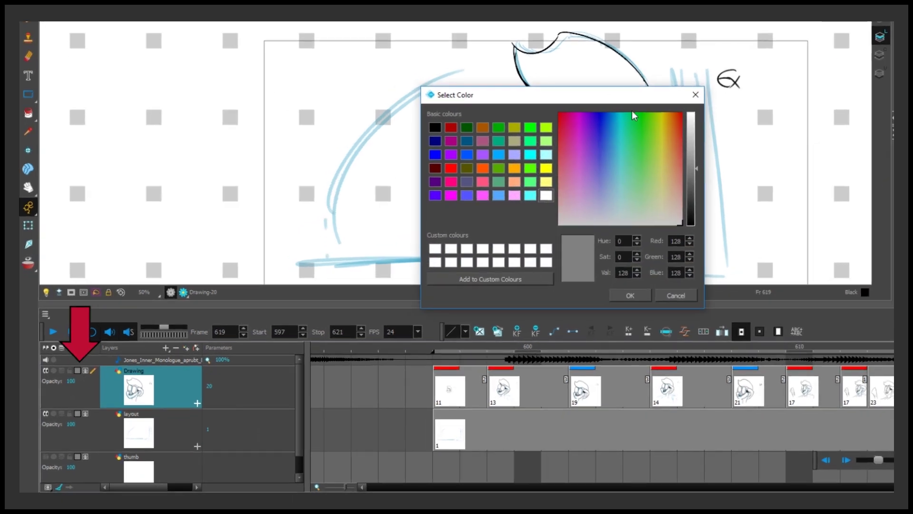
drag(633, 95, 797, 80)
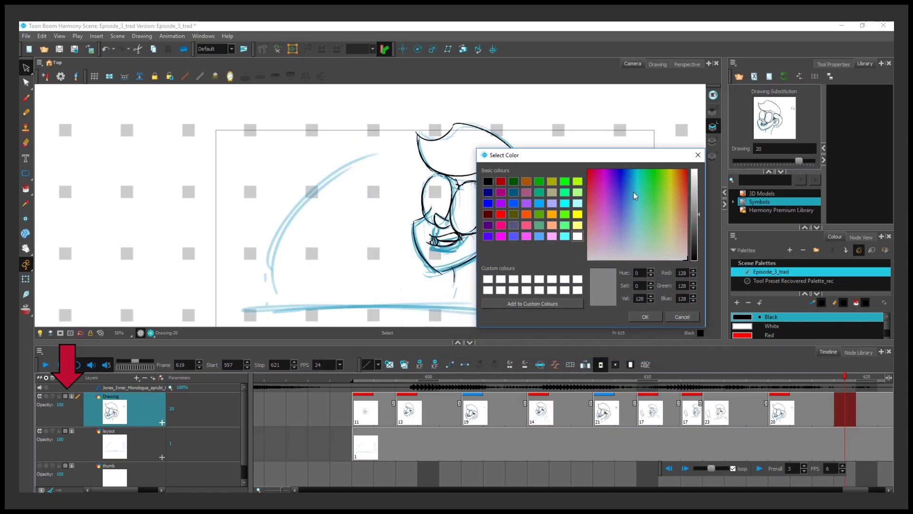
click(653, 178)
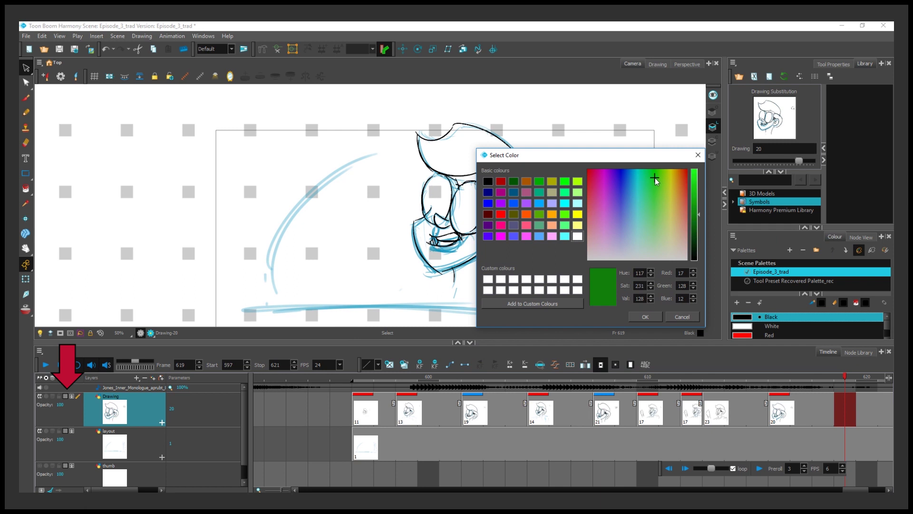
click(646, 317)
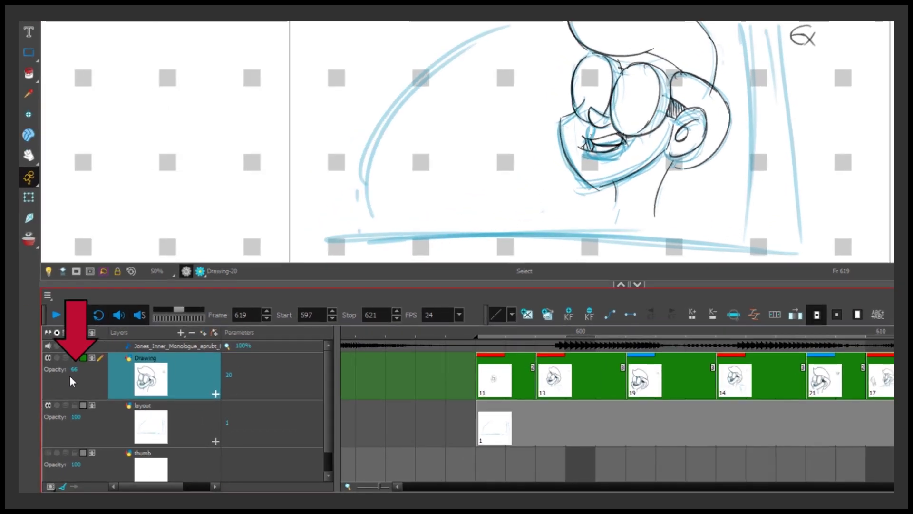
drag(48, 405, 49, 404)
drag(61, 369, 57, 370)
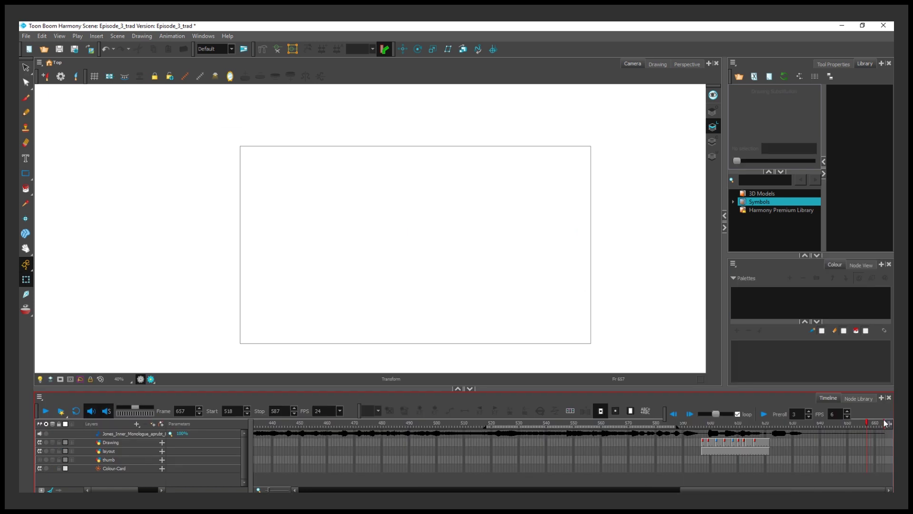
Extend the playback range's end to frame 629 and play the scene from frame 577.
drag(884, 421, 867, 421)
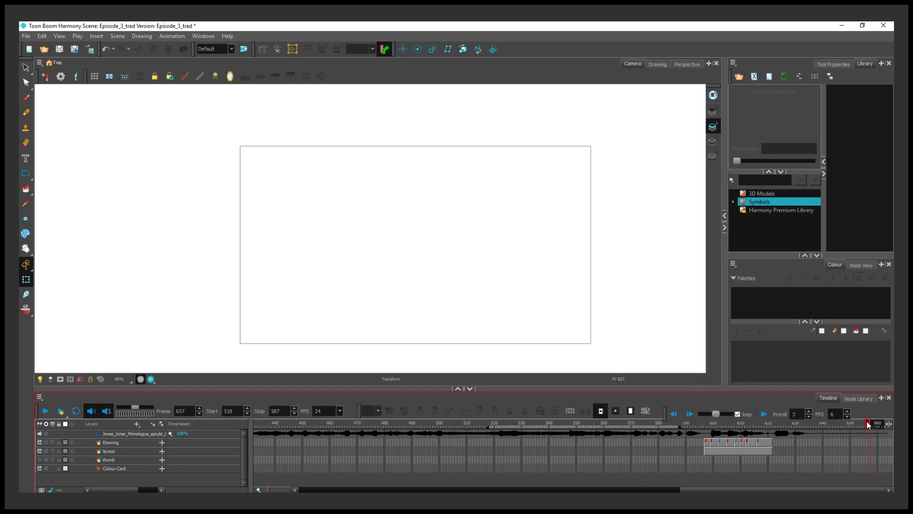
click(818, 424)
scroll(826, 425, left, 5)
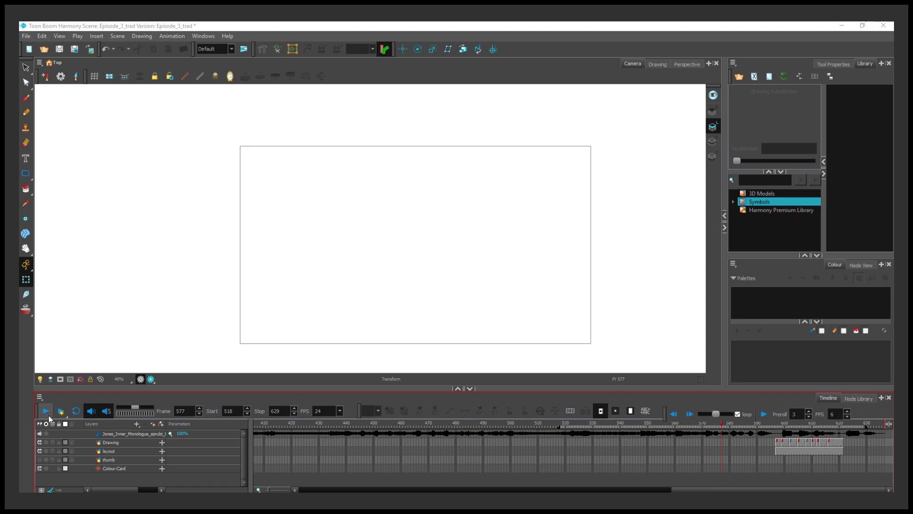
click(48, 414)
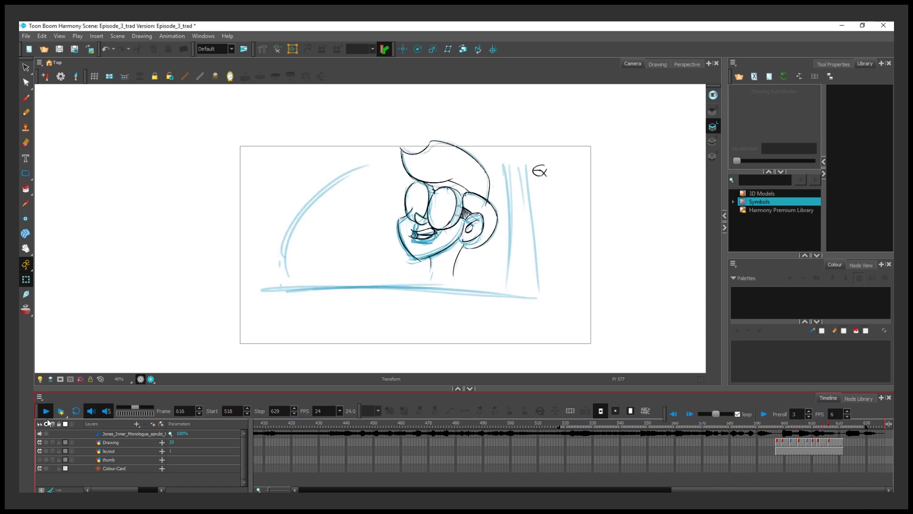
key(shift+Return)
Limit the playback range to frames 597 to 621 and turn on looping with sound.
click(648, 427)
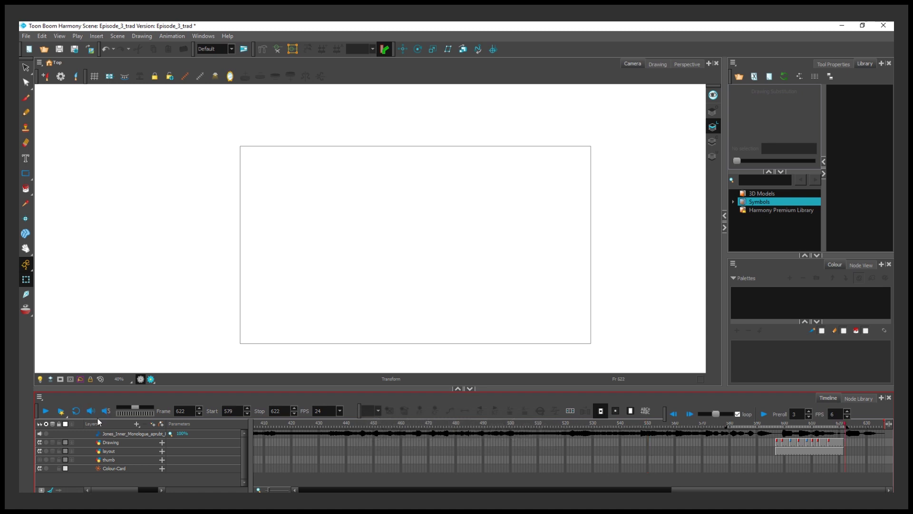
click(77, 412)
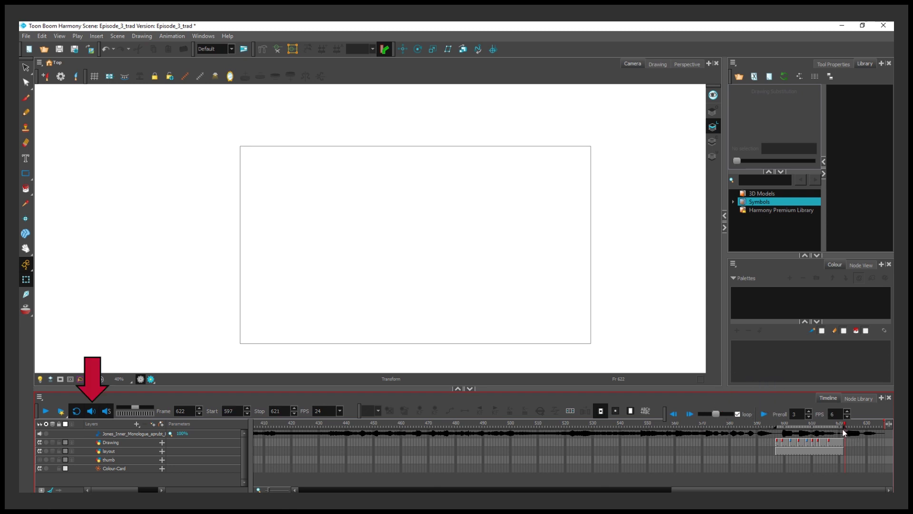
Play the looped range from frame 597 to 621 and scrub around its start.
click(46, 412)
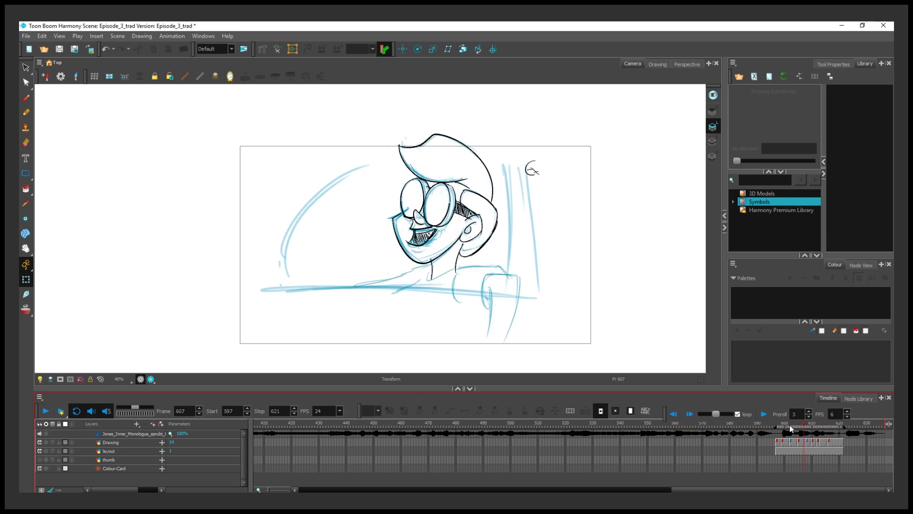
drag(778, 423, 780, 424)
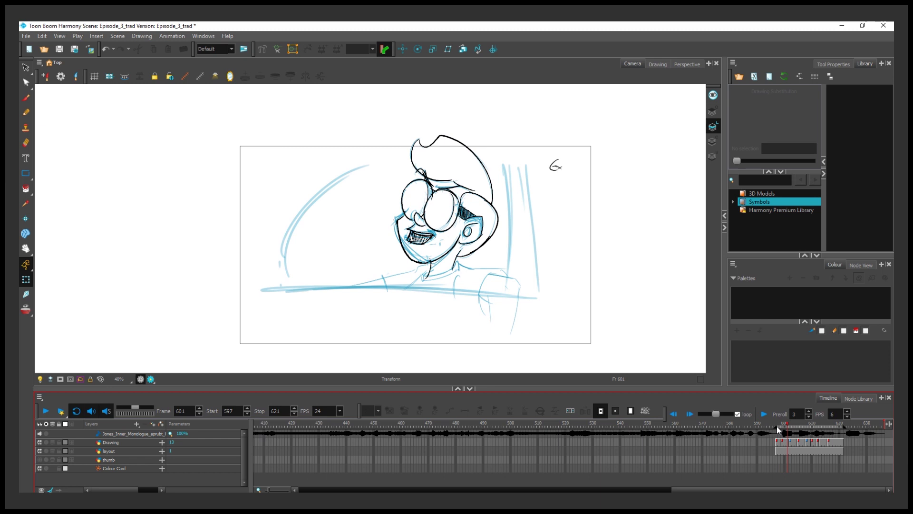
Flip forward and back through the exposed drawings on the Drawing layer.
click(770, 443)
key(g)
key(g)
key(g)
key(g)
key(g)
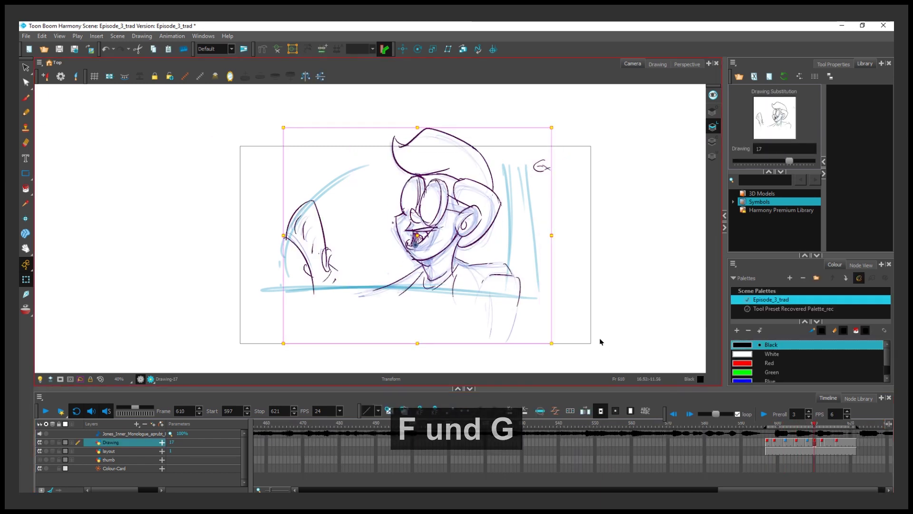
click(600, 339)
key(g)
key(f)
key(f)
key(f)
key(f)
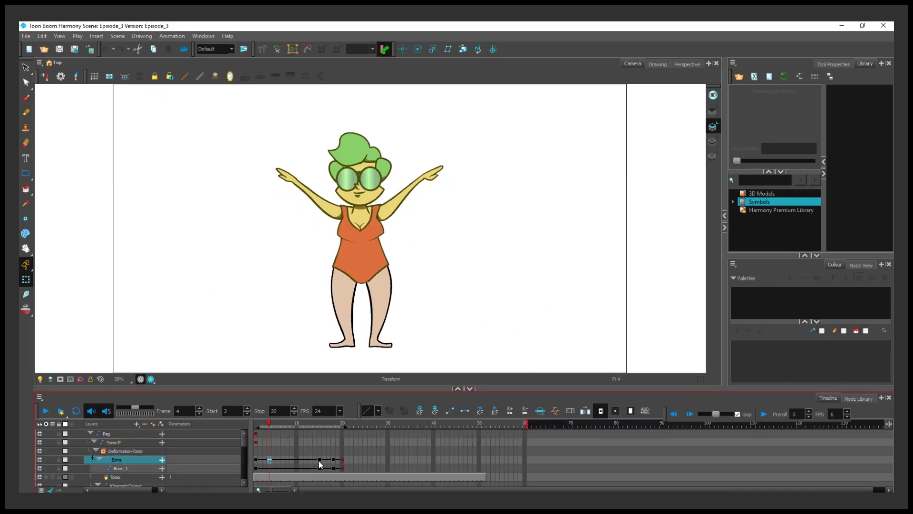
Advance through the rigged character's animation frame by frame and shuttle through its frames.
key(period)
key(period)
key(period)
key(period)
key(period)
key(period)
key(period)
key(period)
key(period)
key(period)
key(period)
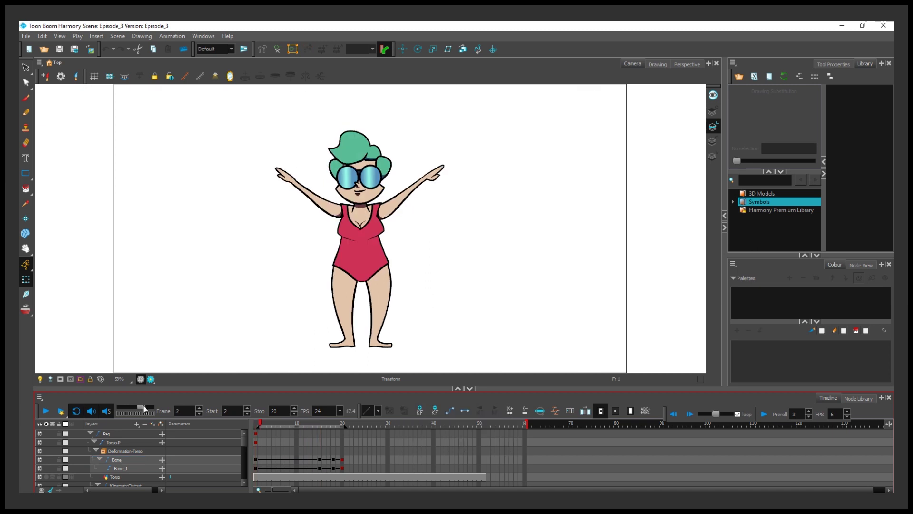
drag(137, 407, 154, 407)
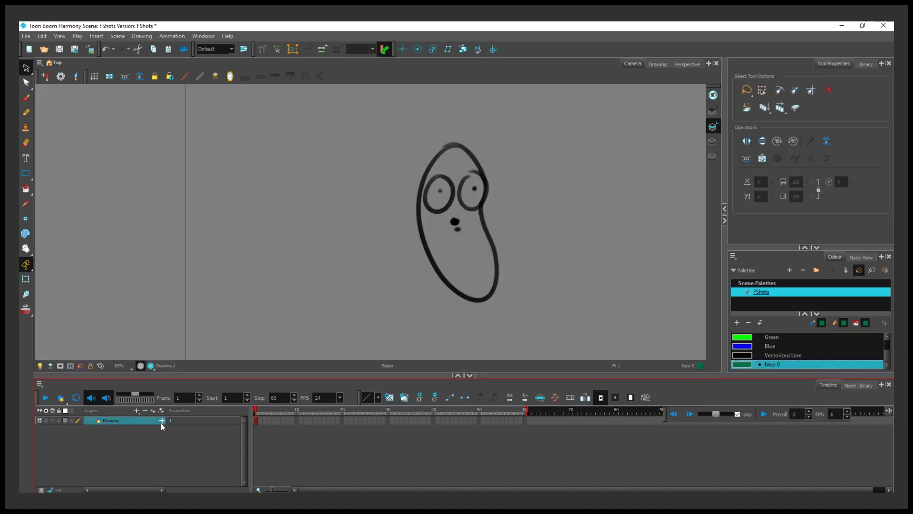
Expand the Drawing layer's parameters and add a Position: Pos x keyframe at frame 1.
click(162, 421)
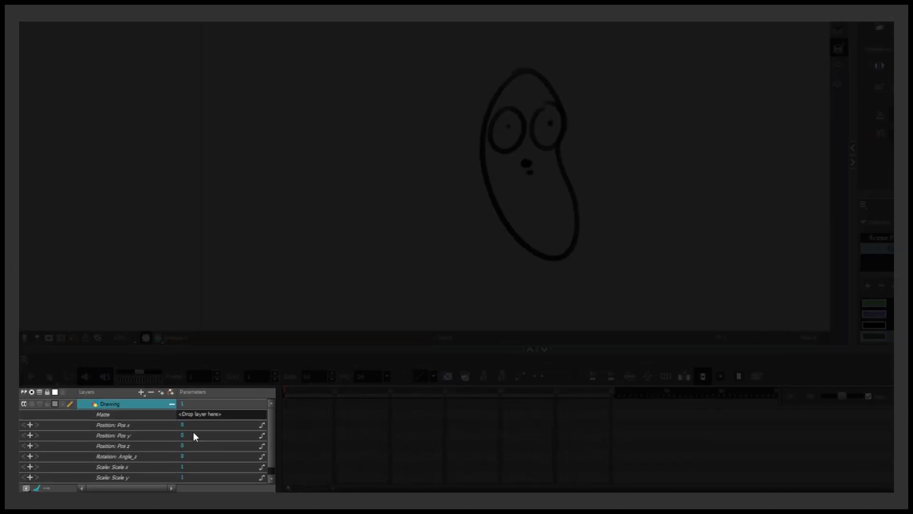
click(179, 446)
click(195, 423)
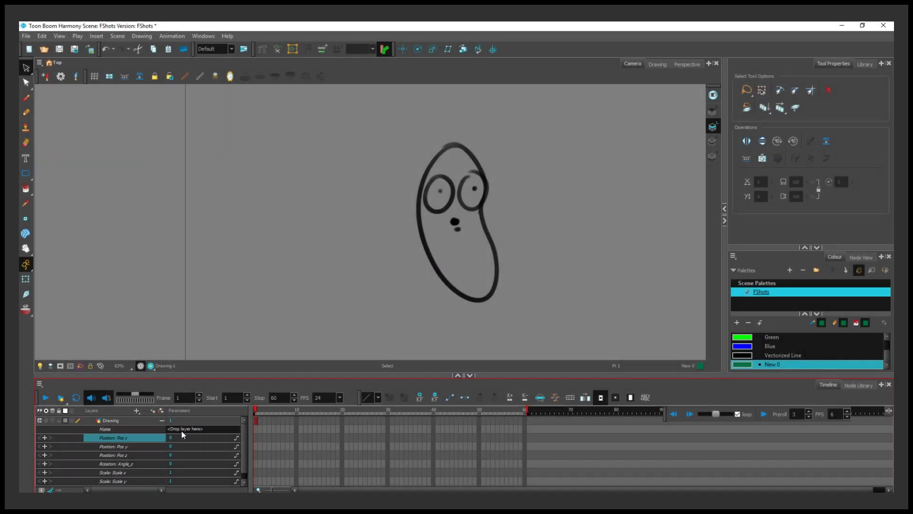
click(44, 437)
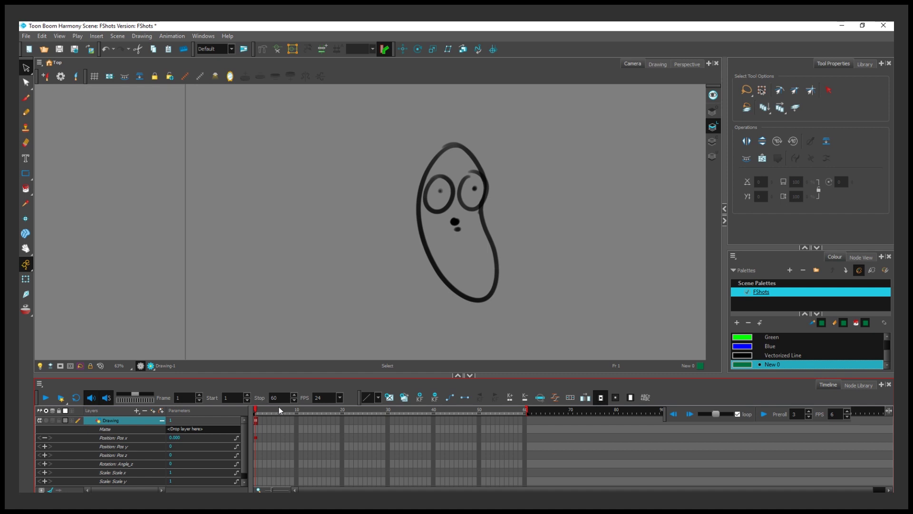
Add a Pos x keyframe at frame 13 and set its value to 9.4.
click(312, 409)
click(44, 437)
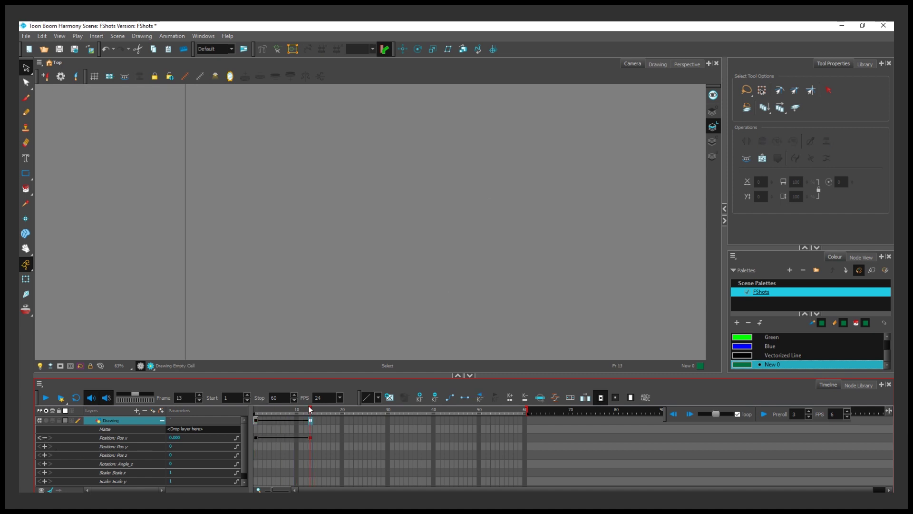
drag(190, 437, 220, 438)
scroll(380, 297, down, 3)
scroll(391, 322, up, 2)
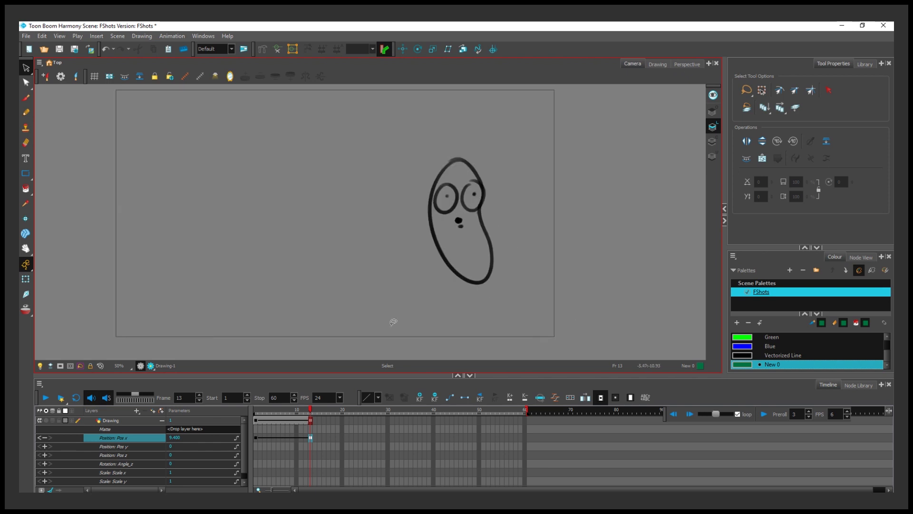
Lower the Drawing layer's Pos x value at frame 1 and play the horizontal move.
click(264, 412)
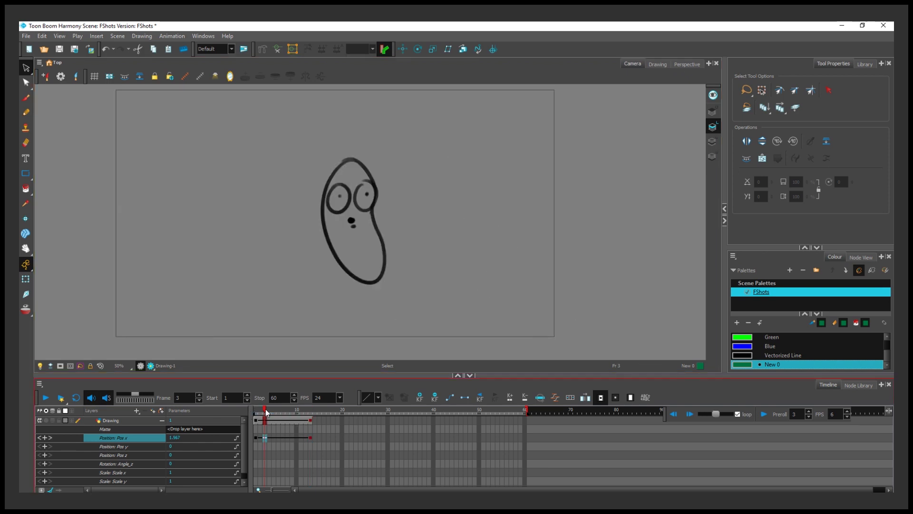
drag(265, 412, 255, 412)
drag(177, 438, 173, 439)
click(45, 398)
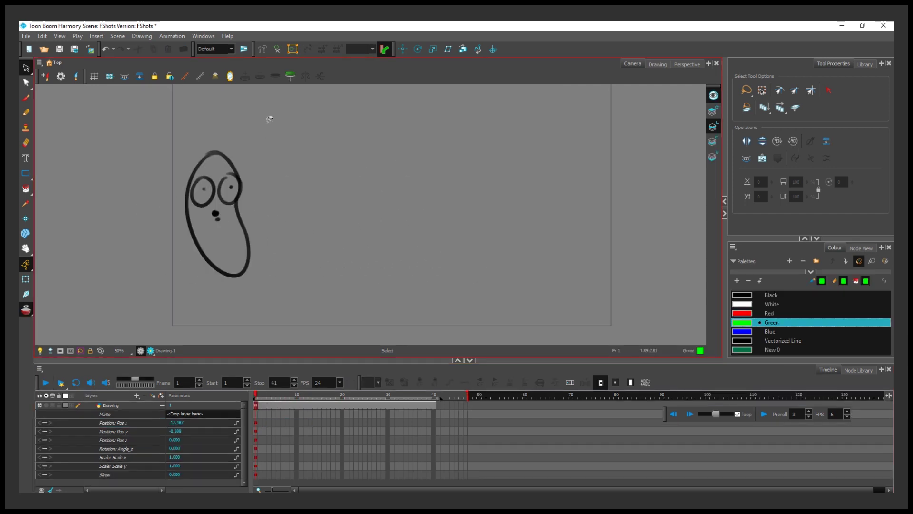
Select the whole bean drawing at frame 1 with the Transform tool and move it to the left side of the camera frame.
mouse_move(266, 119)
mouse_down()
mouse_move(92, 335)
mouse_move(216, 124)
mouse_up()
key(shift+p)
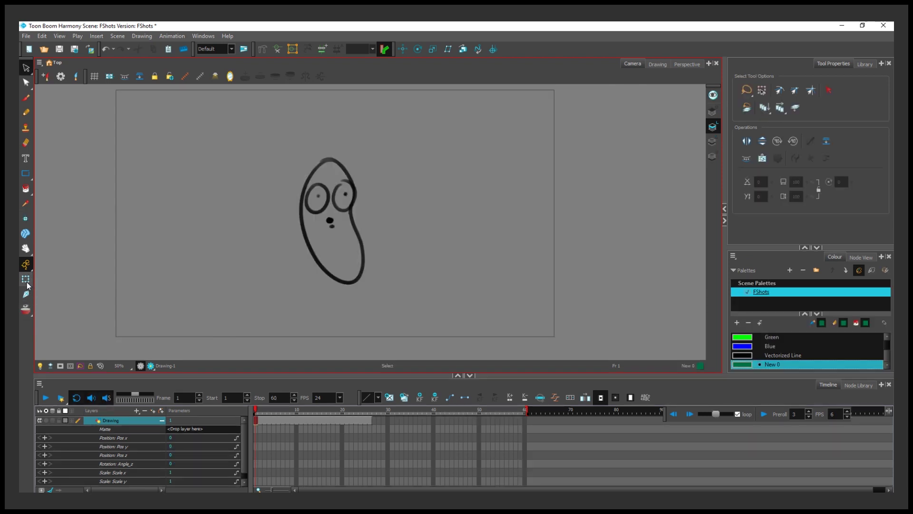
key(ctrl+a)
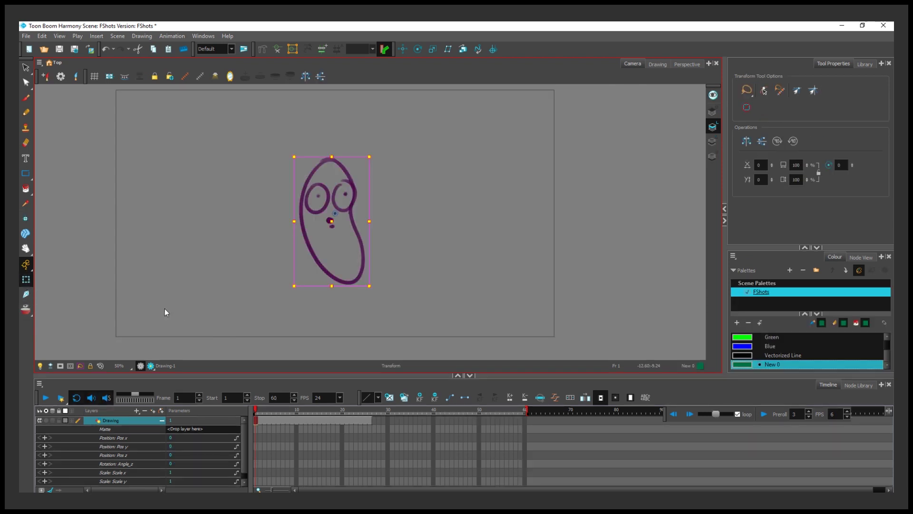
drag(328, 191, 159, 187)
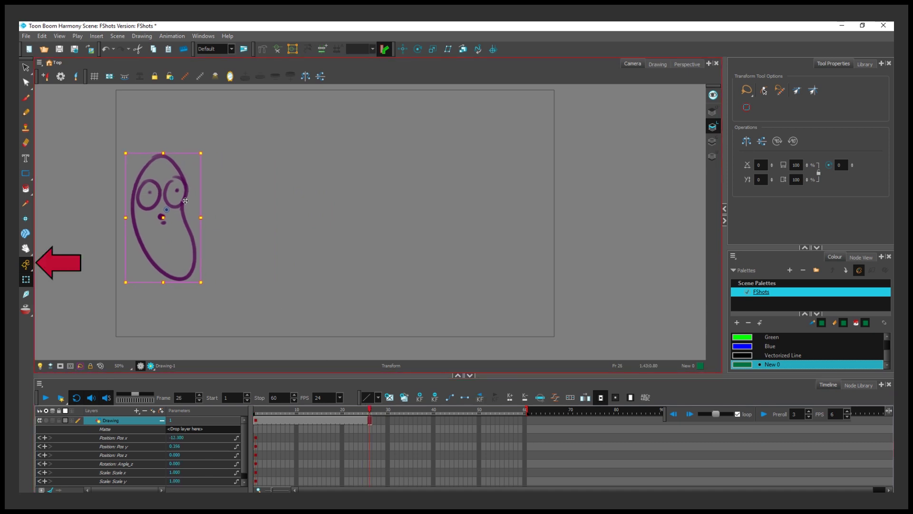
Move the bean drawing to the right side of the camera frame at frame 26 and play the animation from frame 1.
drag(184, 198, 522, 200)
click(252, 410)
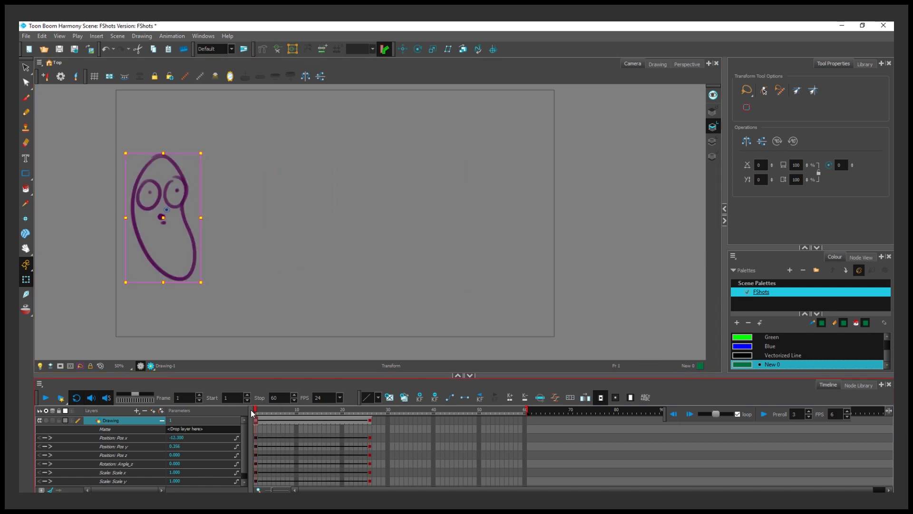
click(49, 401)
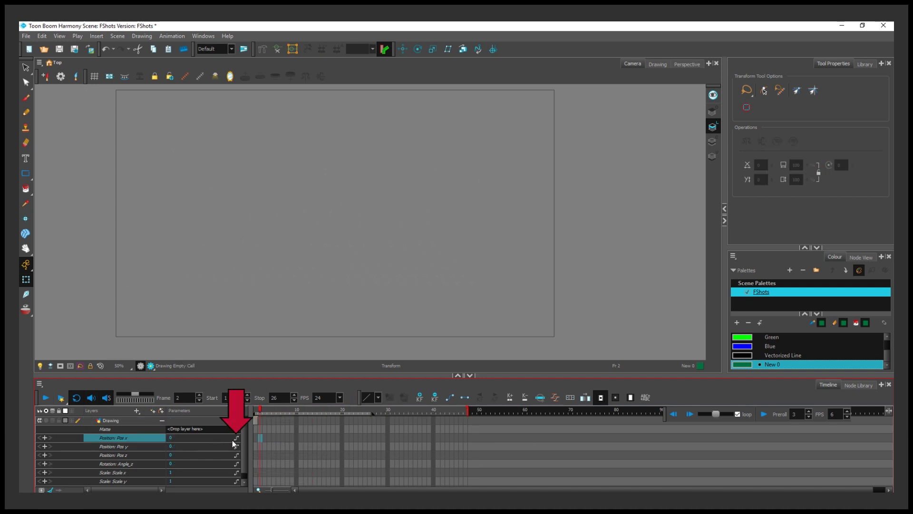
Extend the Drawing layer's exposure to frame 26 and scrub back through it.
click(236, 437)
click(243, 297)
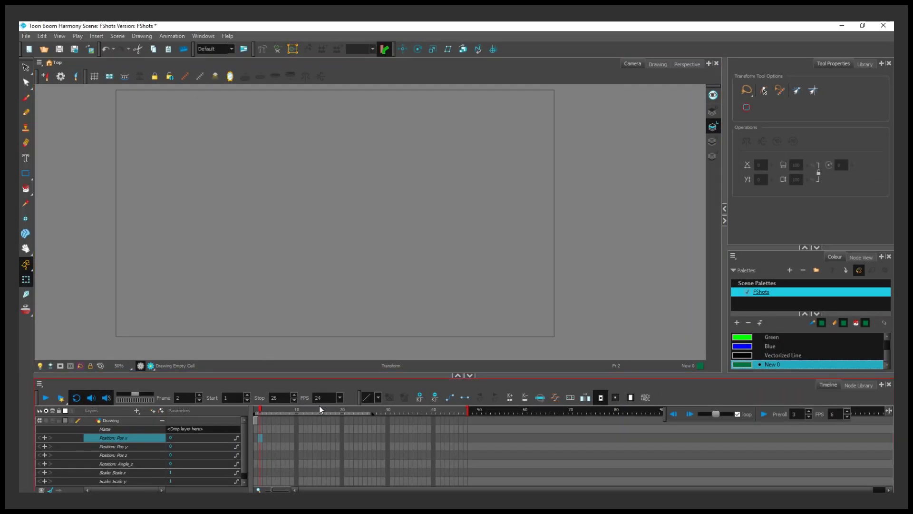
drag(320, 408, 346, 417)
click(370, 420)
key(F5)
drag(370, 410, 284, 406)
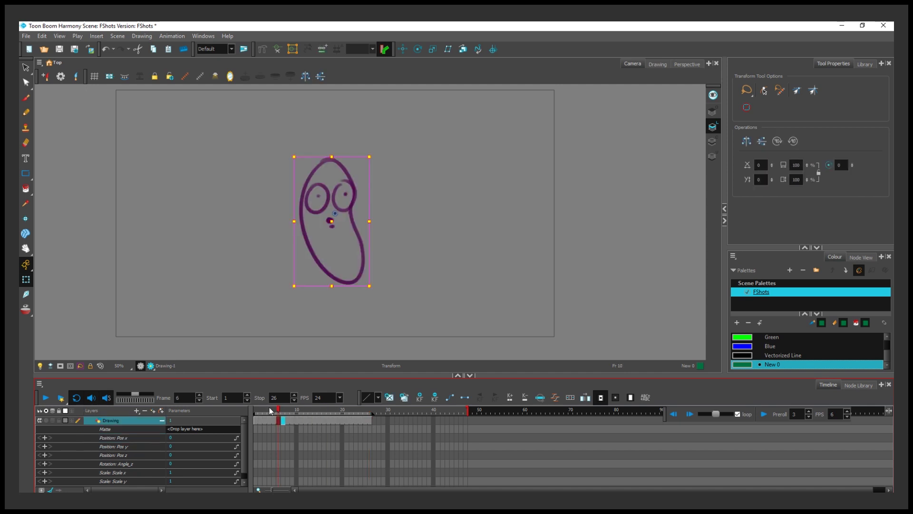
Shape the Drawing layer's Pos x curve in the Bezier Editor with easing at the frame 1 and 26 keyframes, and play the move.
double_click(130, 437)
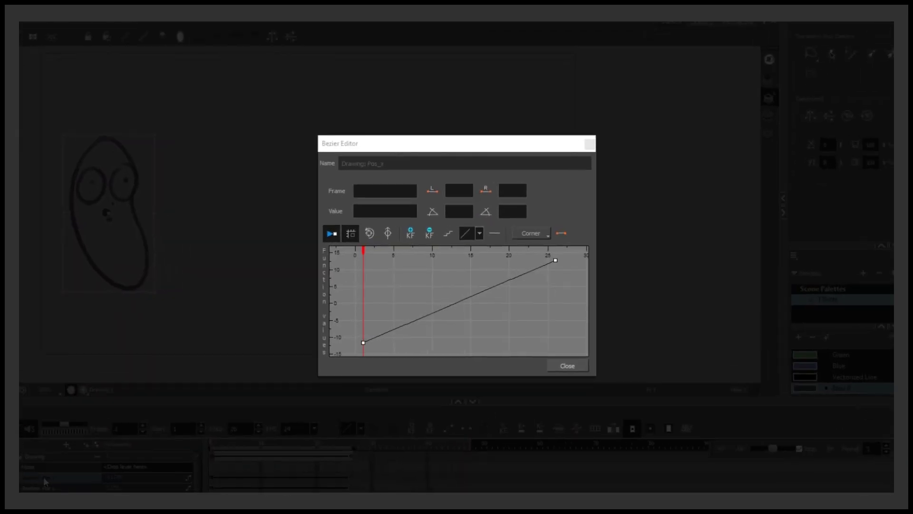
click(364, 342)
drag(367, 343, 517, 338)
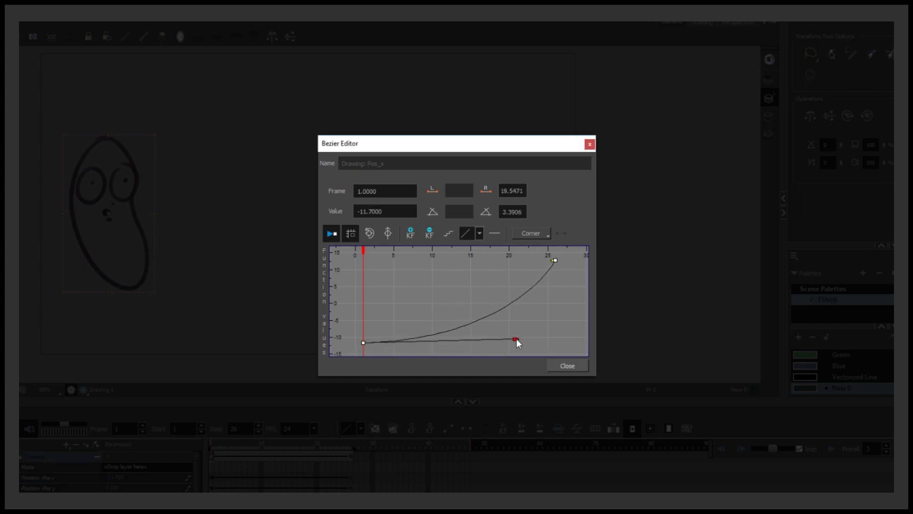
click(554, 261)
drag(553, 260, 452, 261)
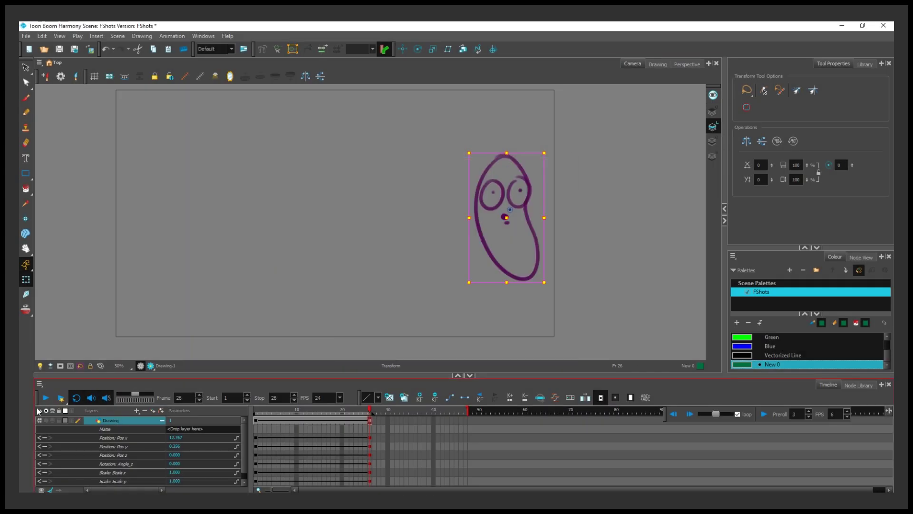
click(43, 399)
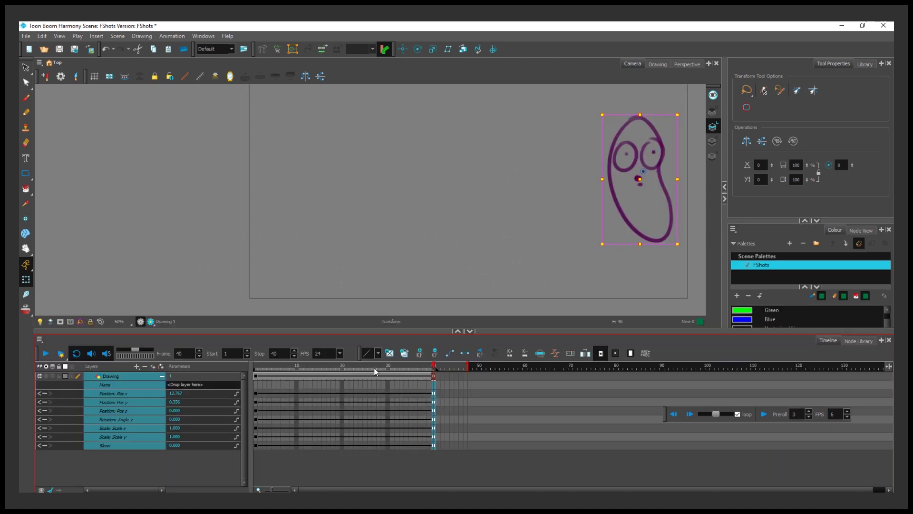
Scrub back through the bean's 40-frame move on the timeline.
drag(376, 371, 275, 373)
click(456, 415)
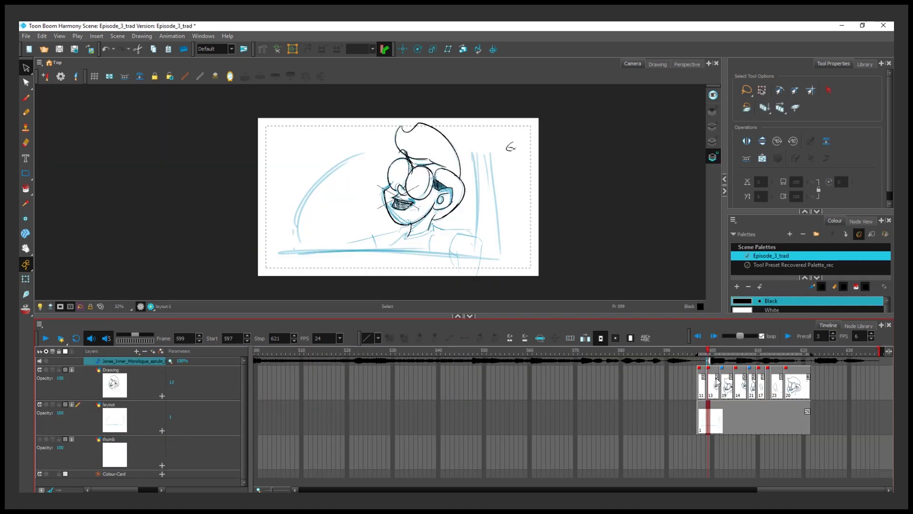
Go through the Drawing layer's thumbnailed drawings one by one and flip between neighbouring drawings.
click(719, 380)
click(736, 380)
click(746, 382)
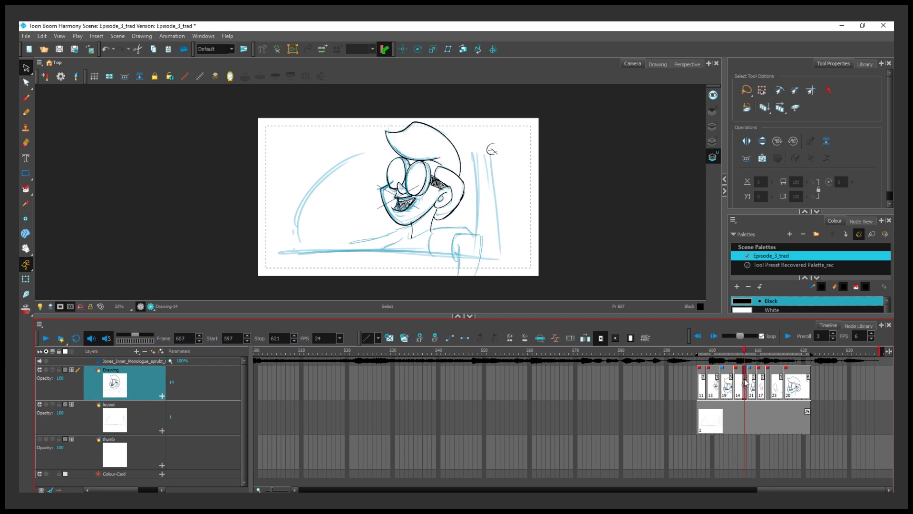
click(752, 382)
key(j)
key(h)
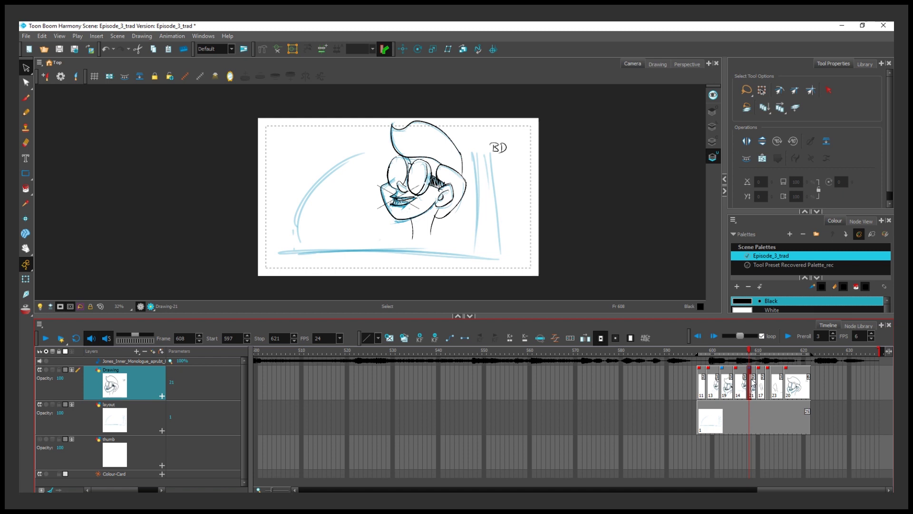
key(f)
key(f)
key(f)
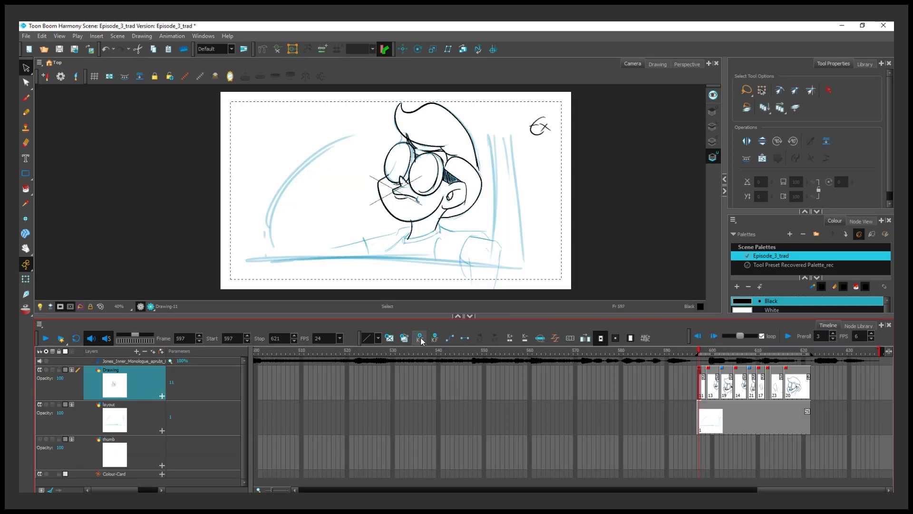
Reposition the character on the Drawing layer with keyframes at frames 602 and 608, and advance to frame 613.
click(406, 165)
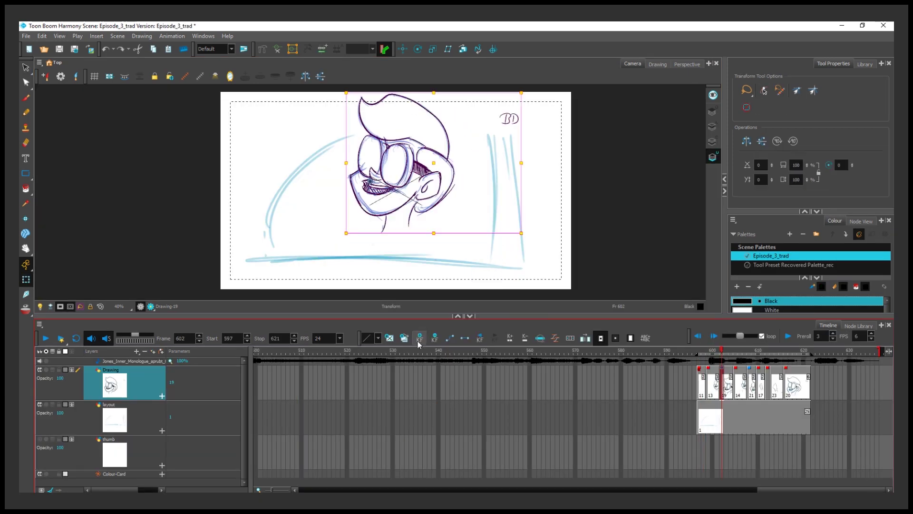
drag(406, 165, 406, 169)
drag(727, 350, 749, 350)
drag(424, 167, 424, 165)
key(period)
key(period)
key(period)
key(period)
key(period)
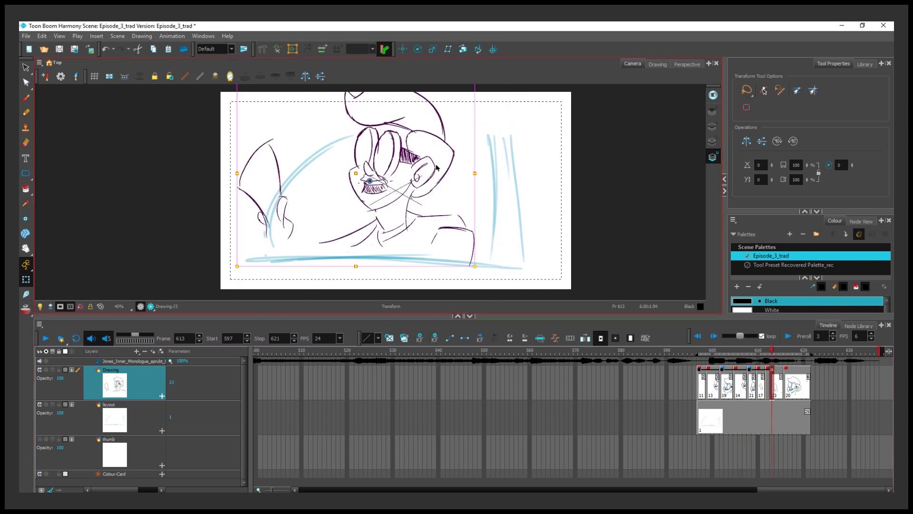
Play the keyframed character drawings from near the start of the range and scrub through them.
click(704, 351)
click(45, 338)
mouse_move(704, 351)
mouse_down()
mouse_move(743, 351)
mouse_move(693, 352)
mouse_move(766, 352)
mouse_up()
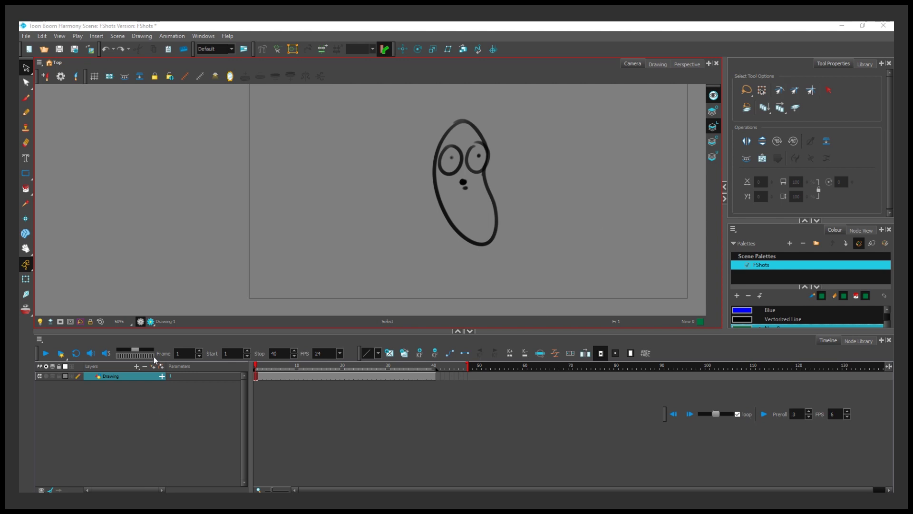
Add a parent peg to the Drawing layer and set keyframes on the peg at frames 1 and 40.
click(136, 366)
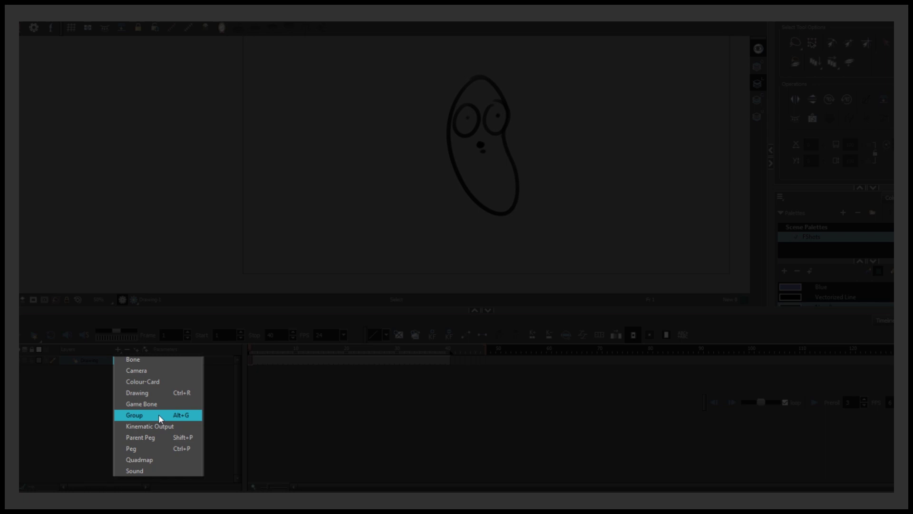
click(157, 439)
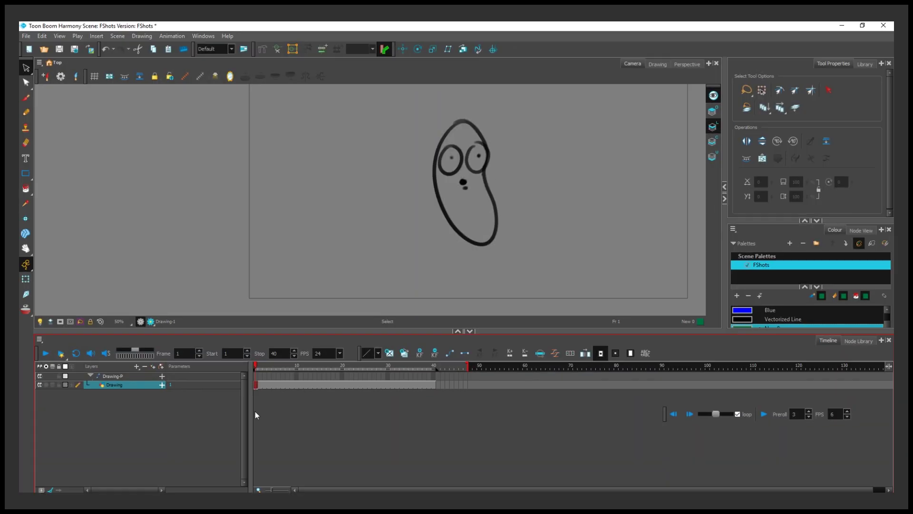
click(256, 377)
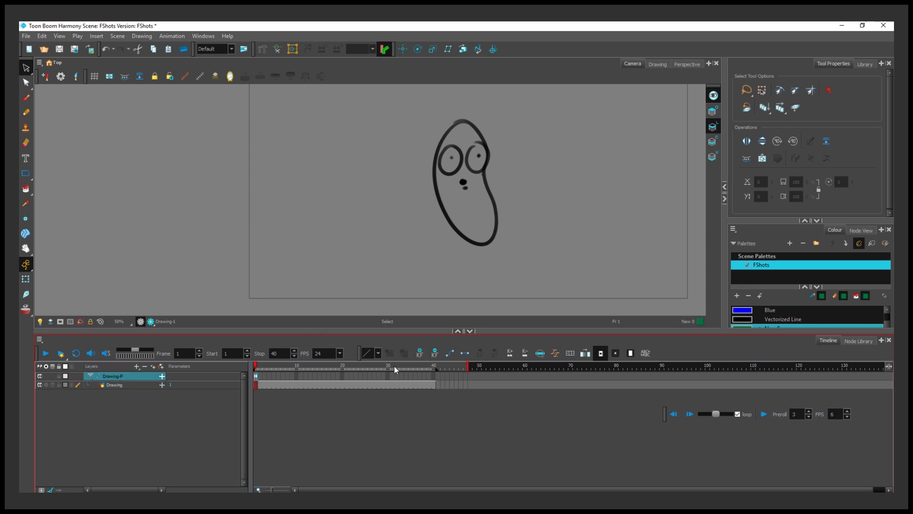
drag(374, 365, 431, 369)
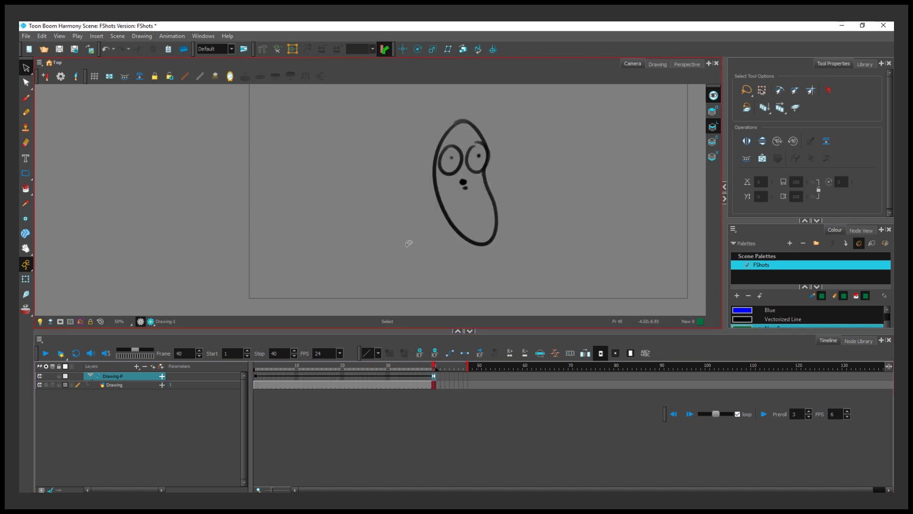
Select the peg for transformation at frame 1, disable the Drawing-P layer and scrub through the early frames.
key(shift+t)
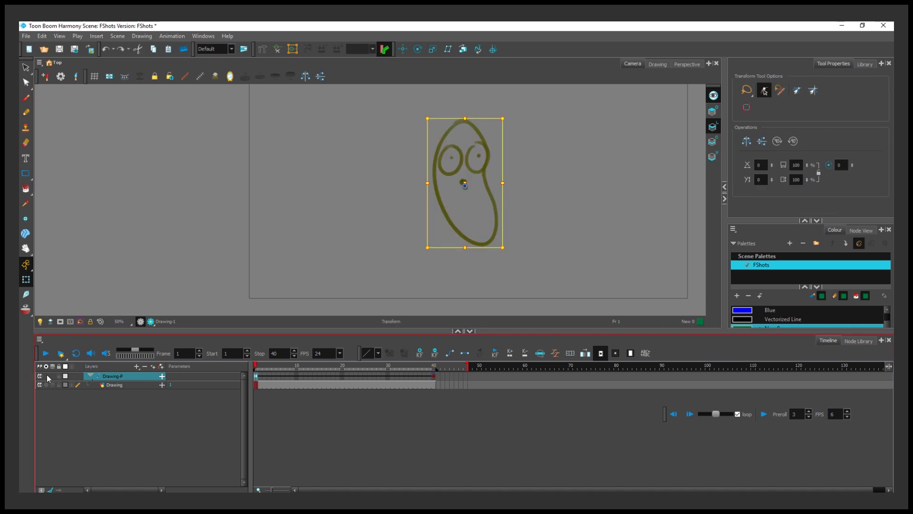
mouse_move(305, 367)
mouse_down()
mouse_move(408, 361)
mouse_move(225, 362)
mouse_move(432, 369)
mouse_move(387, 374)
mouse_up()
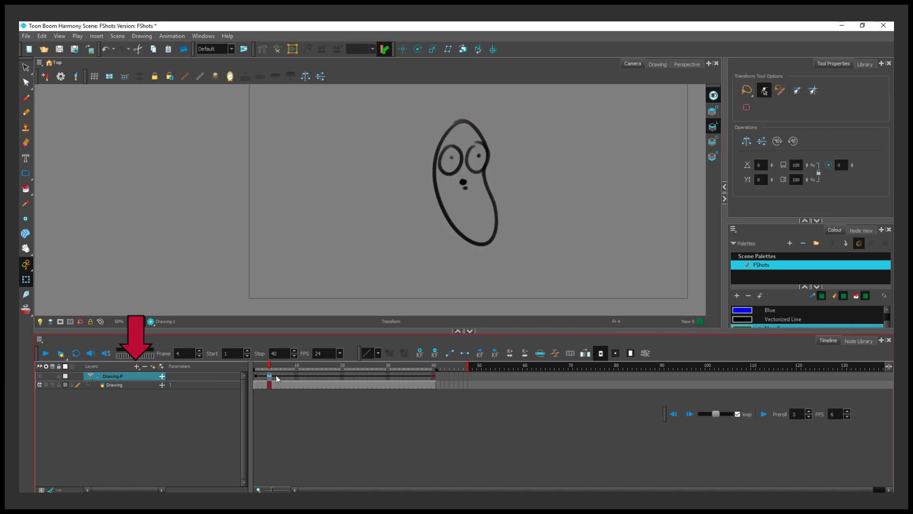
click(262, 376)
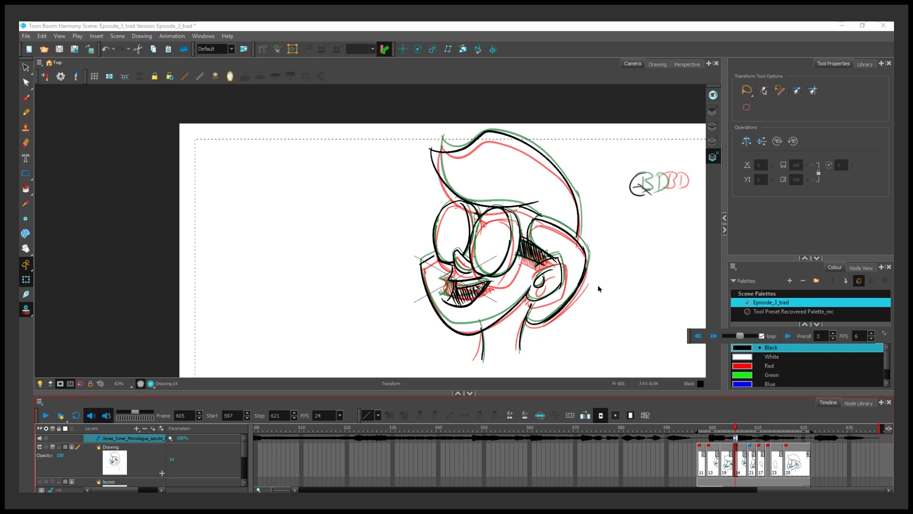
Switch the Drawing layer's onion skin off and back on, and scrub the frames around 602.
scroll(599, 281, up, 2)
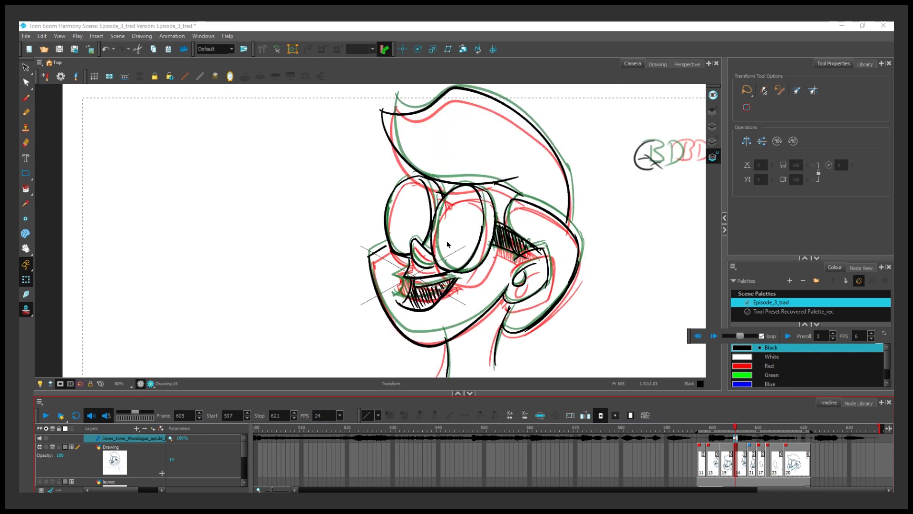
click(53, 448)
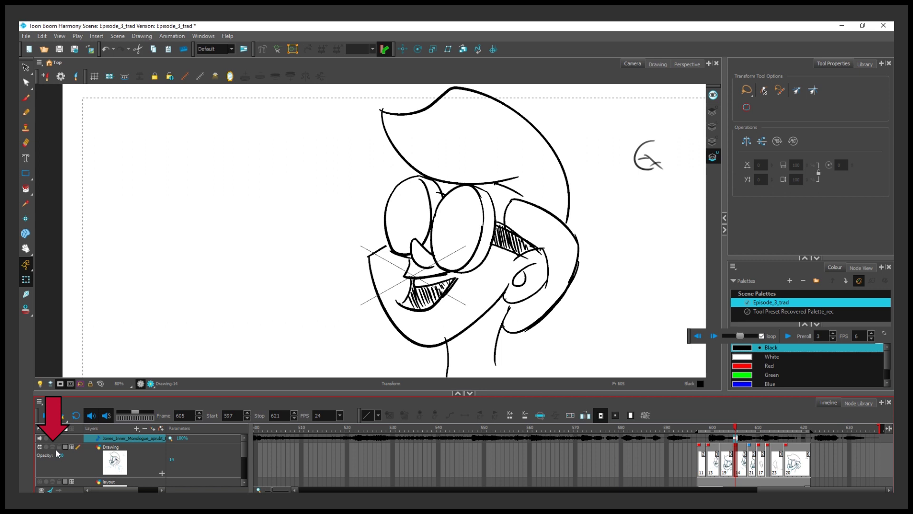
click(53, 447)
key(alt+o)
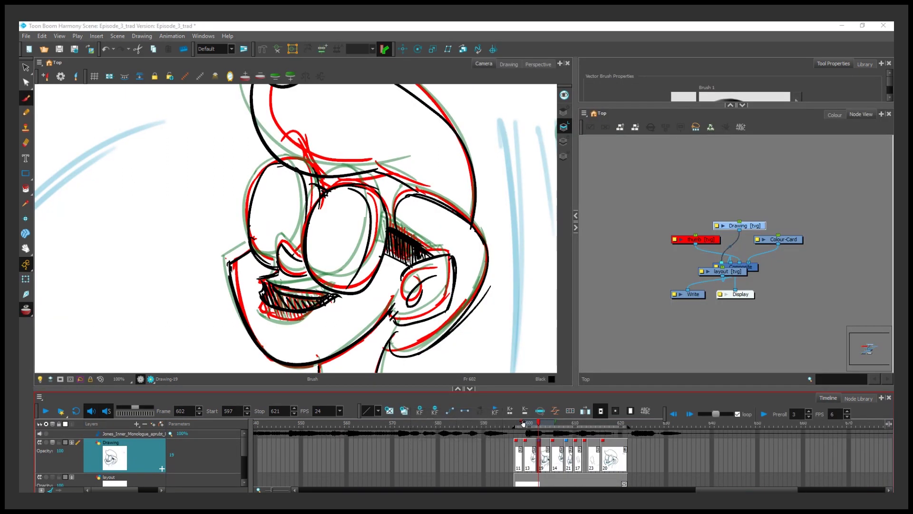
mouse_move(525, 423)
mouse_down()
mouse_move(517, 427)
mouse_move(539, 427)
mouse_move(527, 424)
mouse_up()
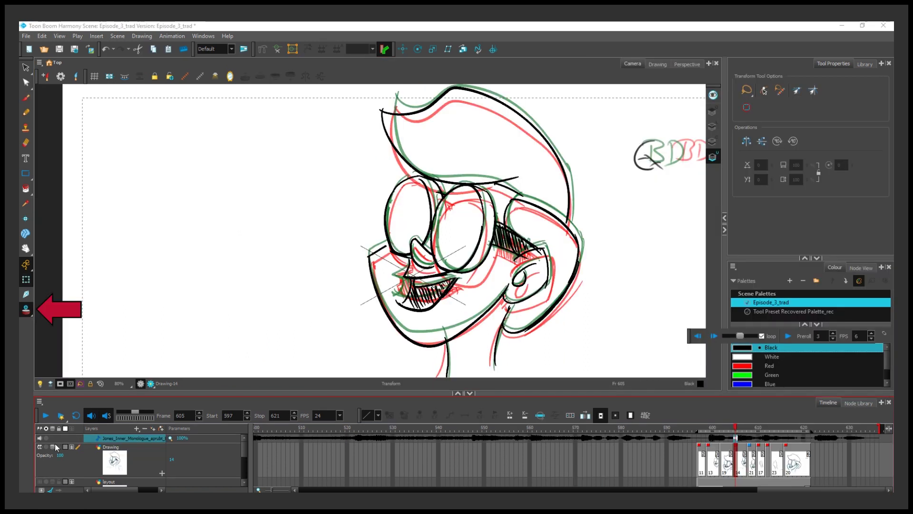
Toggle the onion skin on the Drawing layer once more and turn off the global onion skin display.
click(52, 444)
click(53, 446)
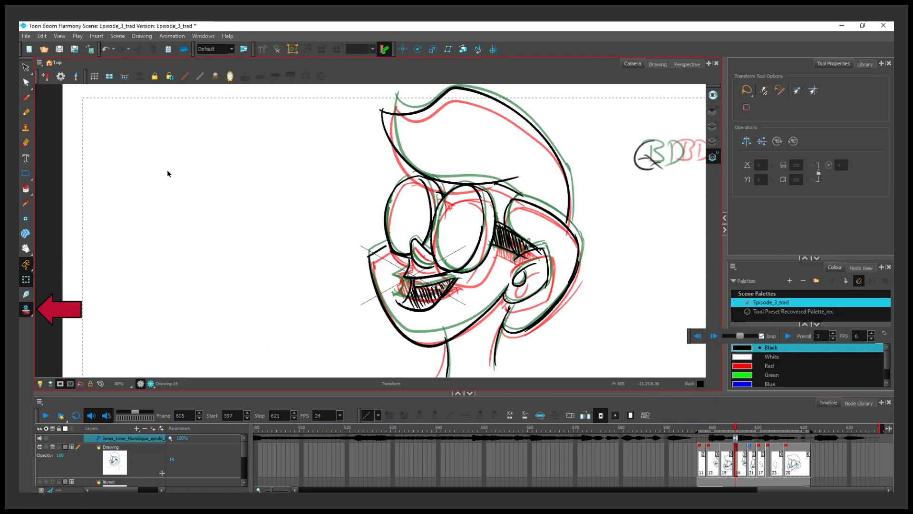
drag(30, 304, 66, 324)
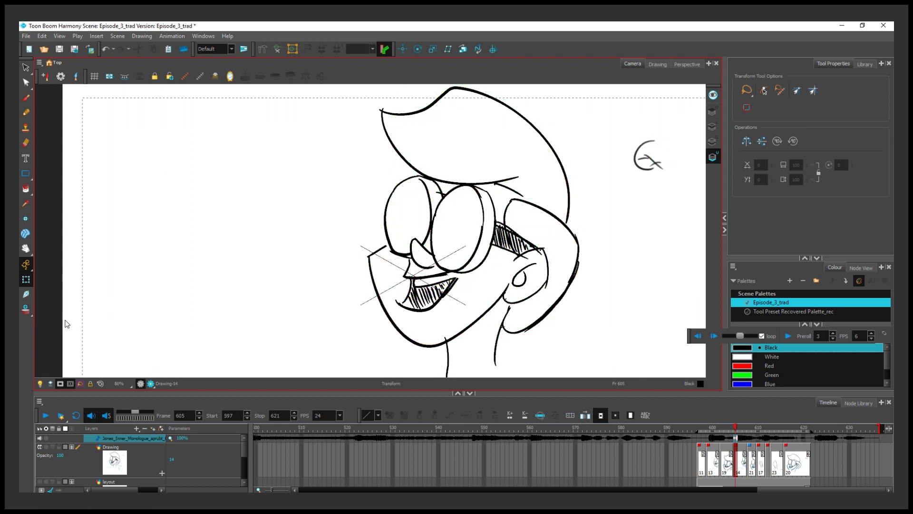
Bring up the Onion Skin settings window, move it clear of the character and view the colour choice for previous drawings.
click(203, 36)
click(212, 209)
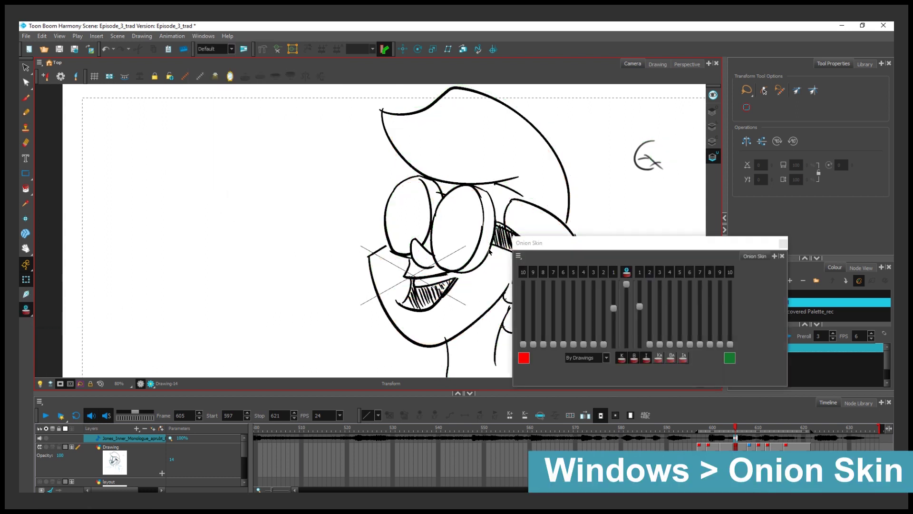
drag(610, 244, 283, 147)
drag(283, 147, 270, 94)
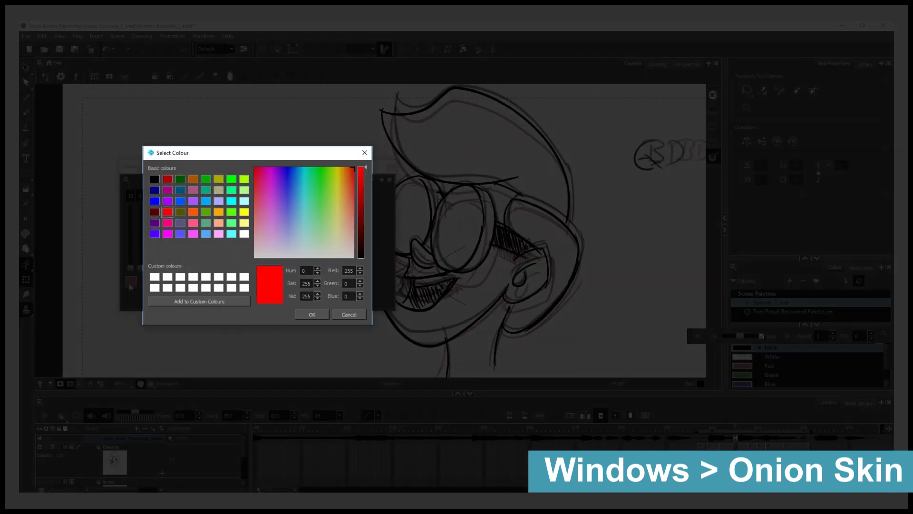
click(301, 180)
click(317, 313)
click(324, 181)
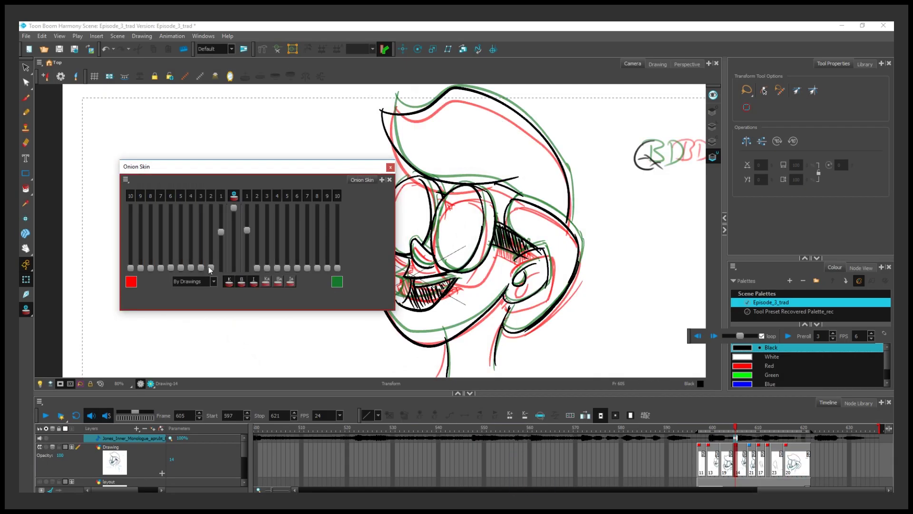
Raise the onion skin opacity of the second previous and second next drawings.
drag(209, 268, 221, 224)
mouse_move(257, 268)
mouse_down()
mouse_move(255, 246)
mouse_move(255, 268)
mouse_up()
mouse_move(209, 229)
mouse_down()
mouse_move(220, 225)
mouse_move(213, 237)
mouse_up()
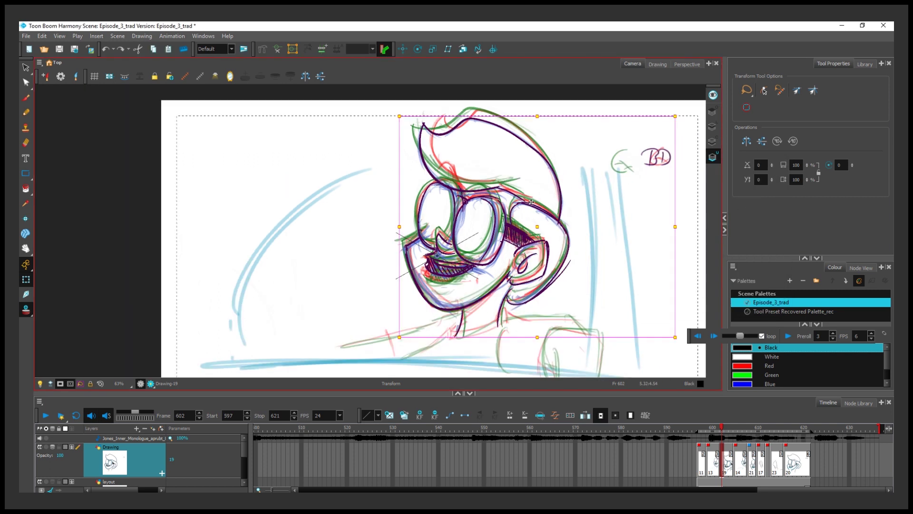
Look through the Mark Drawing As options for drawing 19 at frame 602 and advance through the following drawings.
click(729, 428)
click(157, 463)
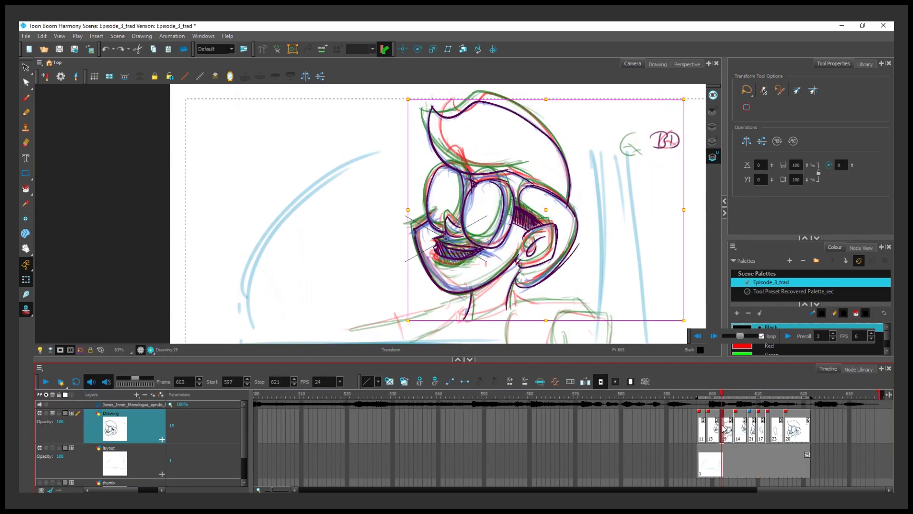
right_click(723, 428)
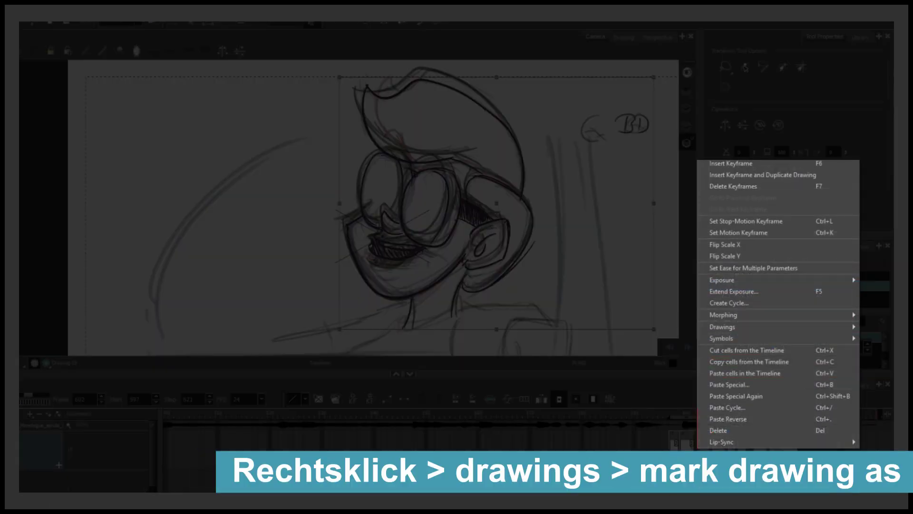
mouse_move(746, 319)
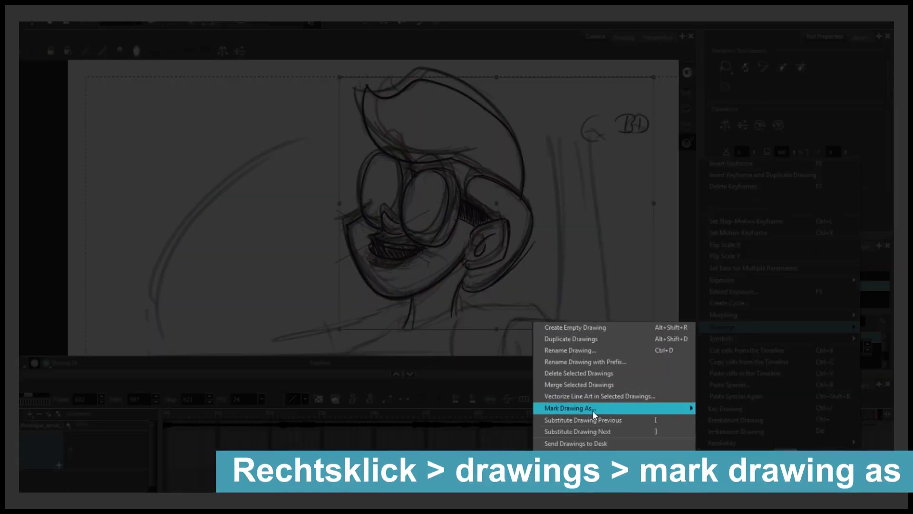
mouse_move(595, 407)
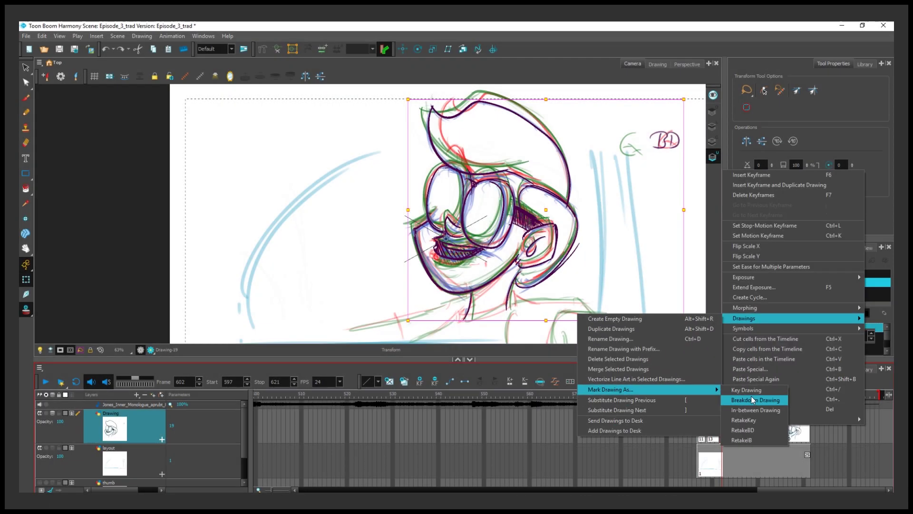
click(732, 420)
key(period)
key(period)
drag(748, 423, 793, 426)
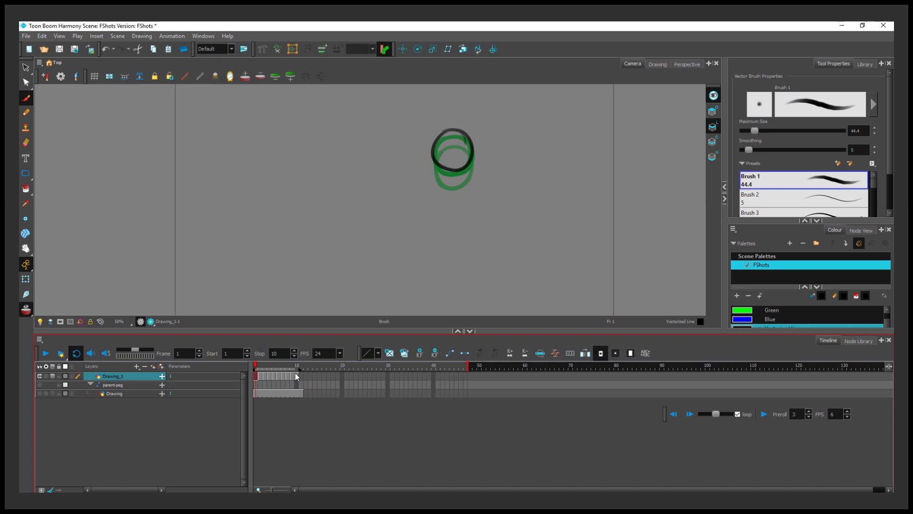
Set the exposure of the drawings in frames 1 to 10 on Drawing_1 to 2 frames each.
shift+click(296, 375)
right_click(279, 377)
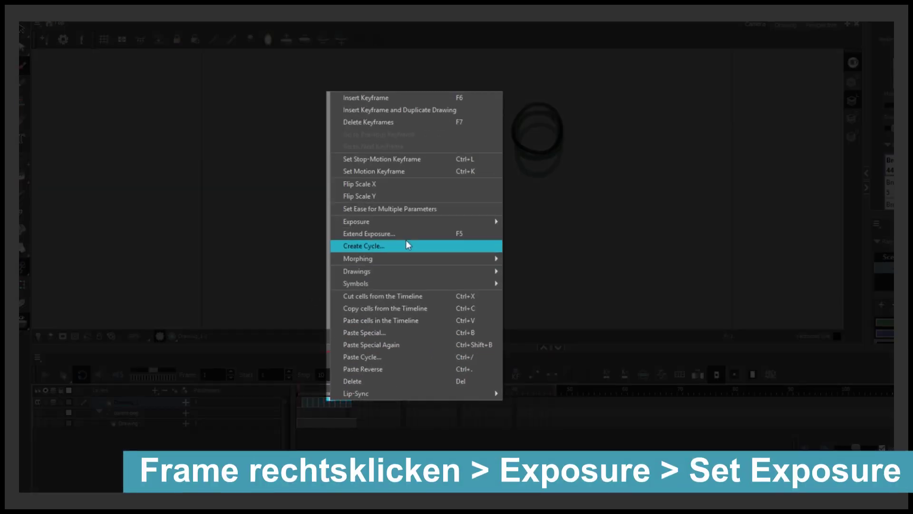
mouse_move(365, 221)
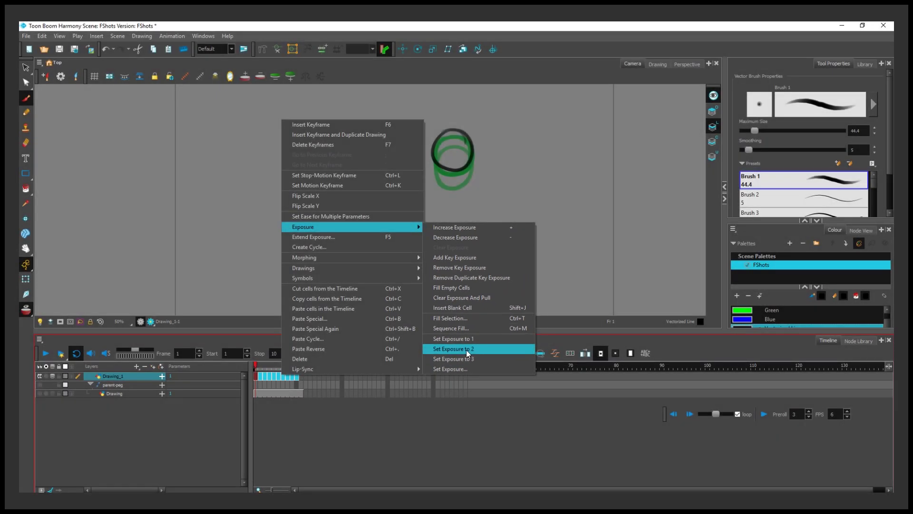
click(554, 370)
drag(347, 376, 255, 375)
Extend the exposure of the drawing at frame 3 on Drawing_1, reduce it again and play the animation.
click(265, 376)
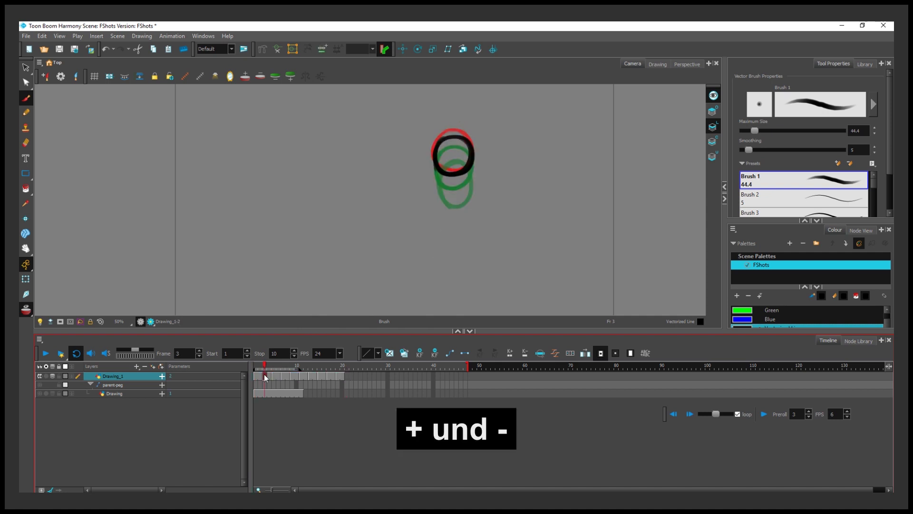
key(plus)
key(plus)
key(plus)
key(plus)
key(plus)
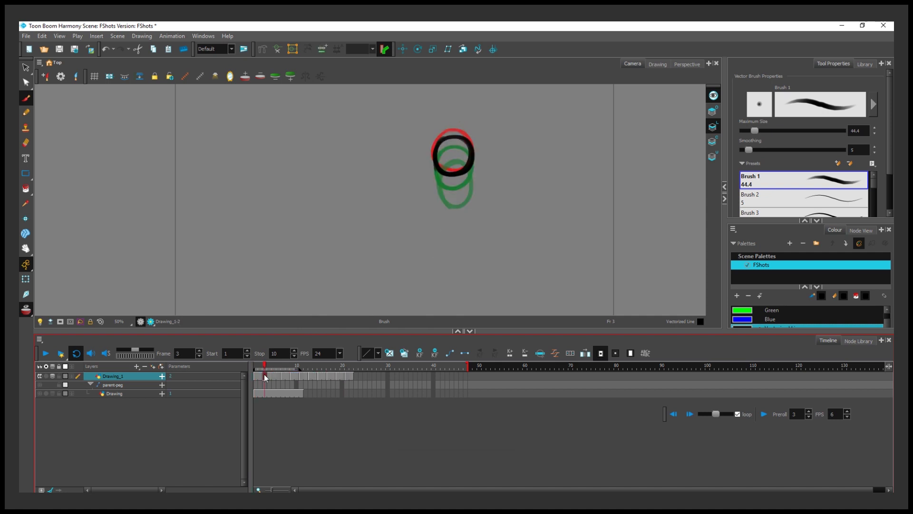
key(minus)
click(46, 353)
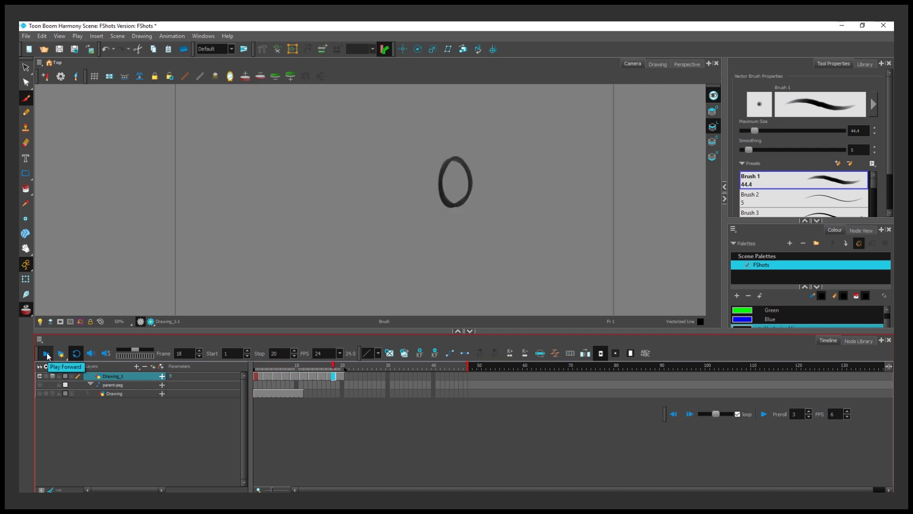
Create a cycle from the drawings in frames 1 to 20 on Drawing_1, repeating them up to frame 80, and play it.
drag(342, 376, 255, 376)
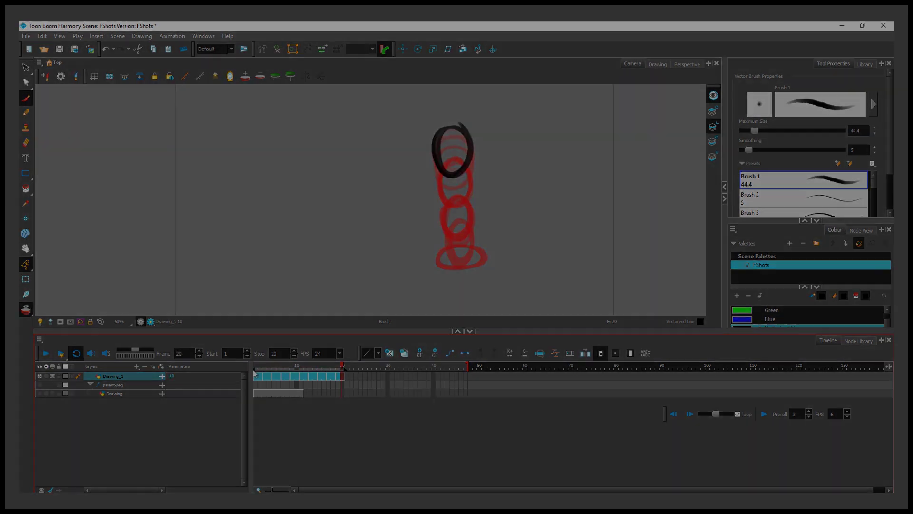
right_click(267, 374)
click(332, 248)
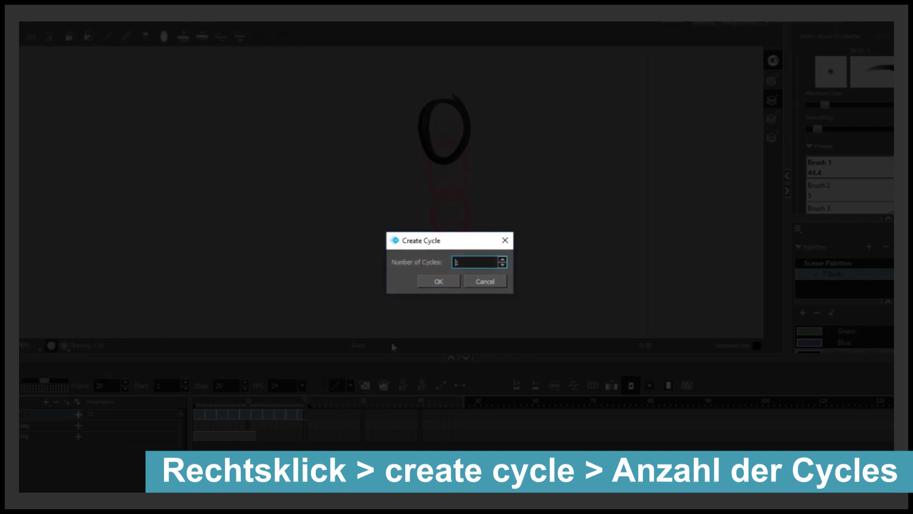
click(438, 281)
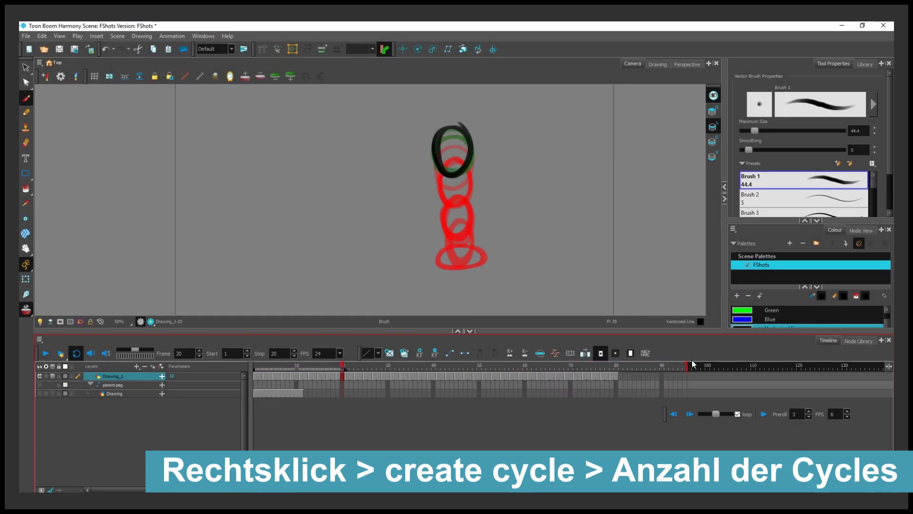
click(195, 405)
click(47, 353)
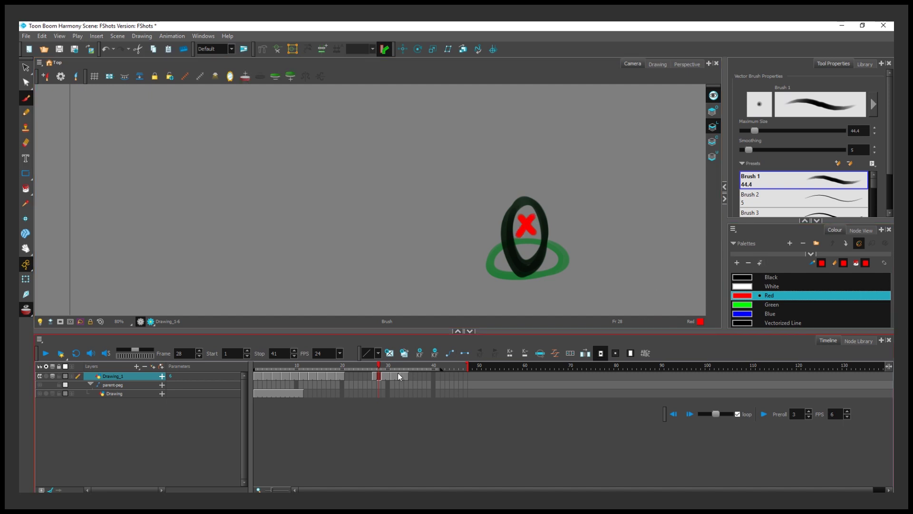
Paint a green X inside the flattened ball at frame 29 on Drawing_1.
key(.)
click(758, 303)
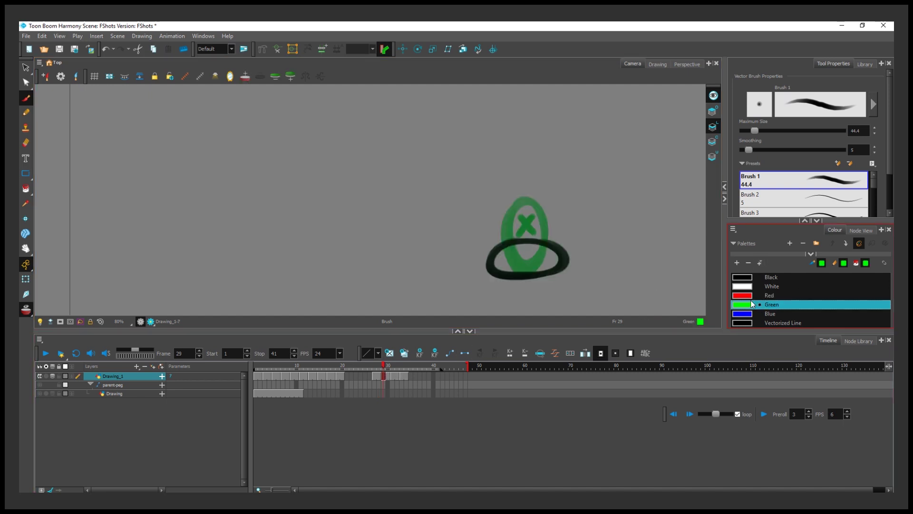
drag(516, 248, 535, 263)
drag(534, 247, 518, 259)
mouse_move(383, 369)
mouse_down()
mouse_move(404, 373)
mouse_move(381, 375)
mouse_up()
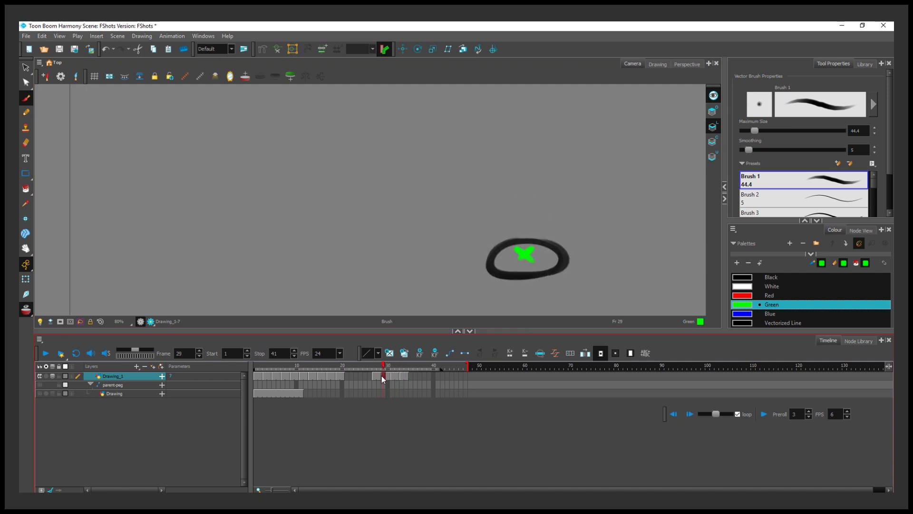
Play and scrub the frames around 28 and 29 to compare the drawings marked with a red and a green X.
click(42, 355)
click(383, 366)
drag(384, 366, 379, 365)
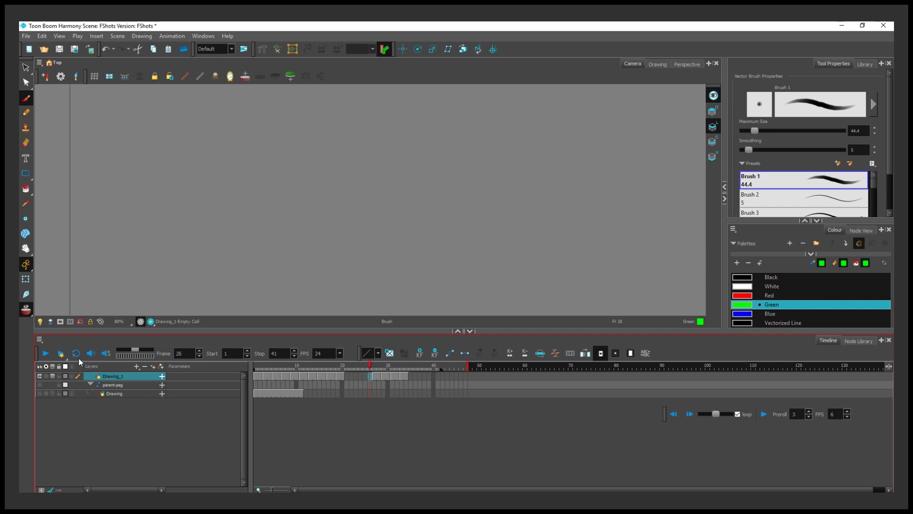
click(48, 353)
click(378, 365)
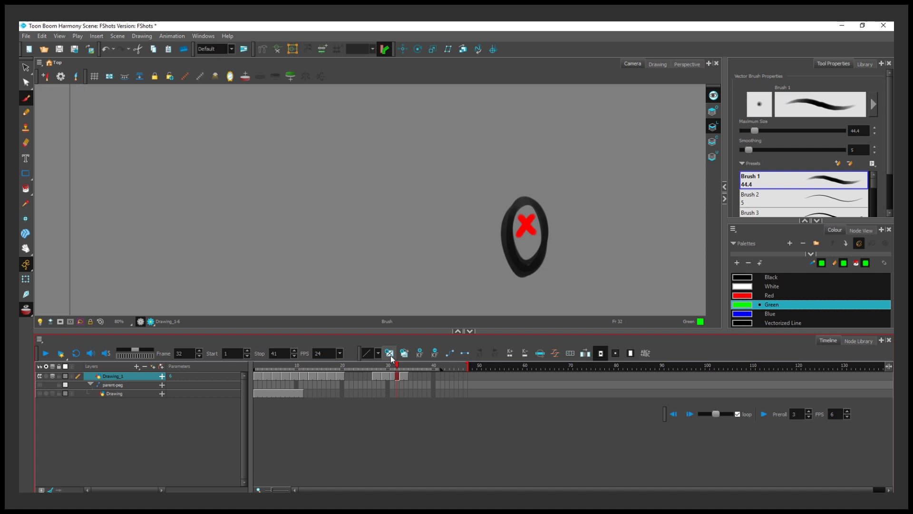
Duplicate the flattened ball drawing at frame 30 on Drawing_1 and go back to frame 28.
right_click(397, 361)
mouse_move(468, 266)
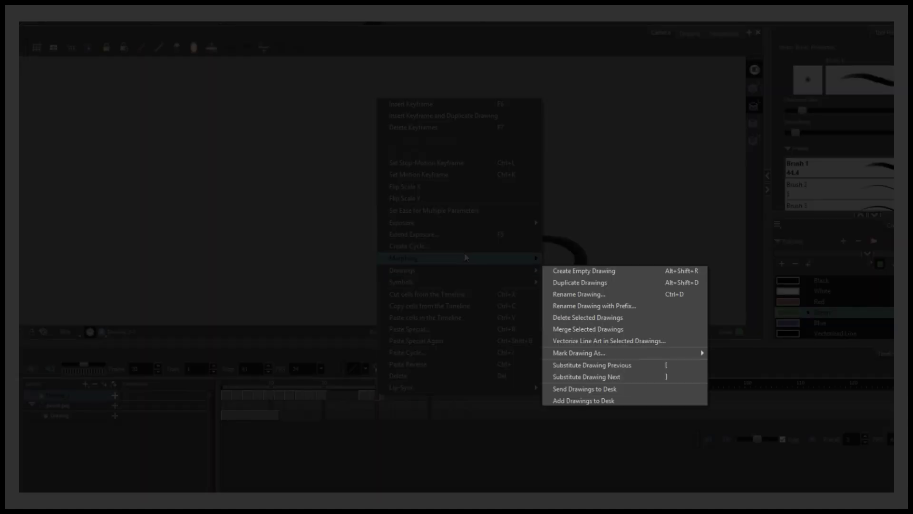
click(644, 283)
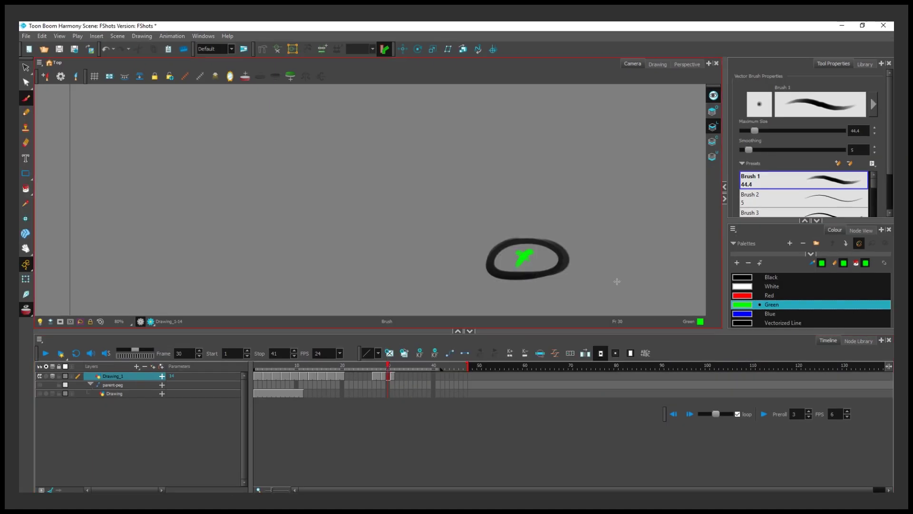
click(381, 376)
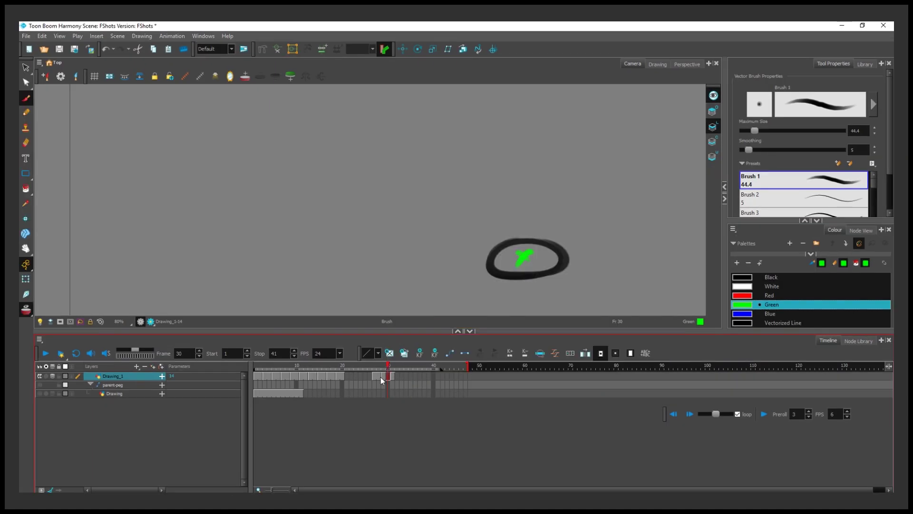
click(378, 376)
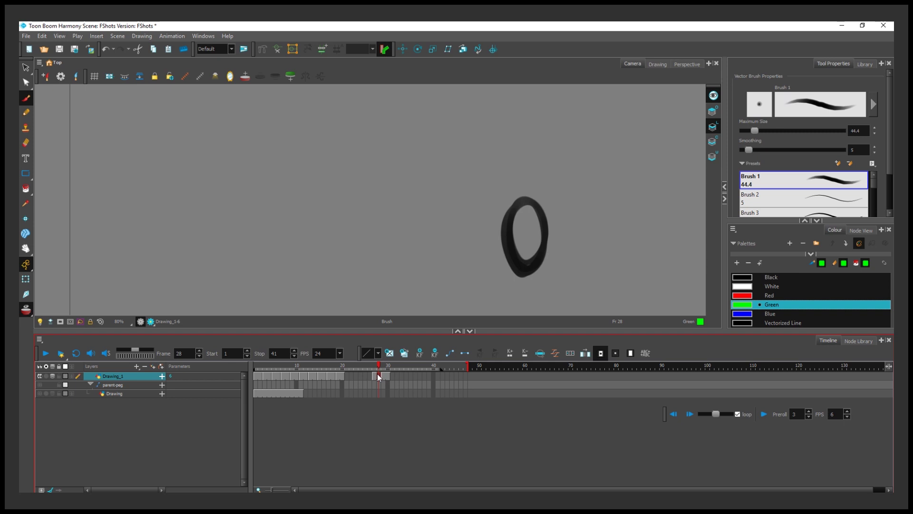
Duplicate the ring drawing at frame 28 on Drawing_1 and check the neighbouring frames.
right_click(377, 374)
mouse_move(443, 273)
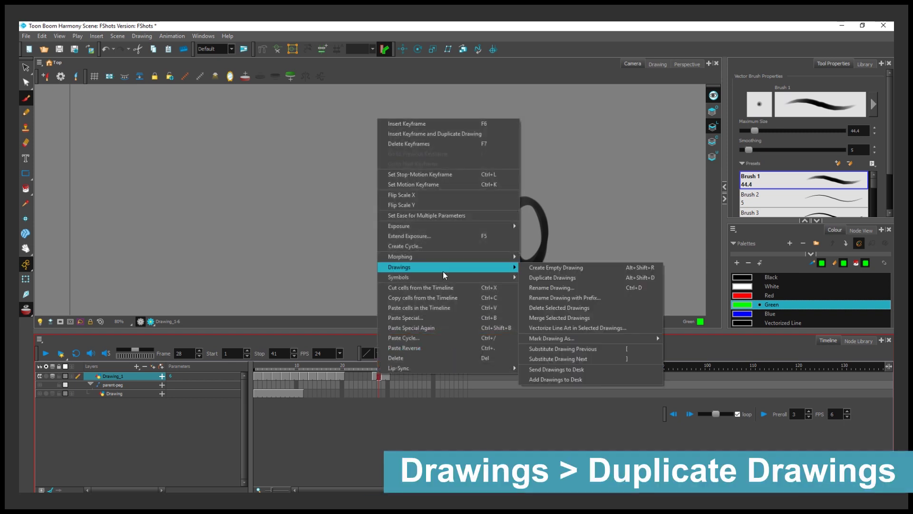
click(555, 277)
drag(394, 372, 392, 375)
click(387, 375)
click(395, 376)
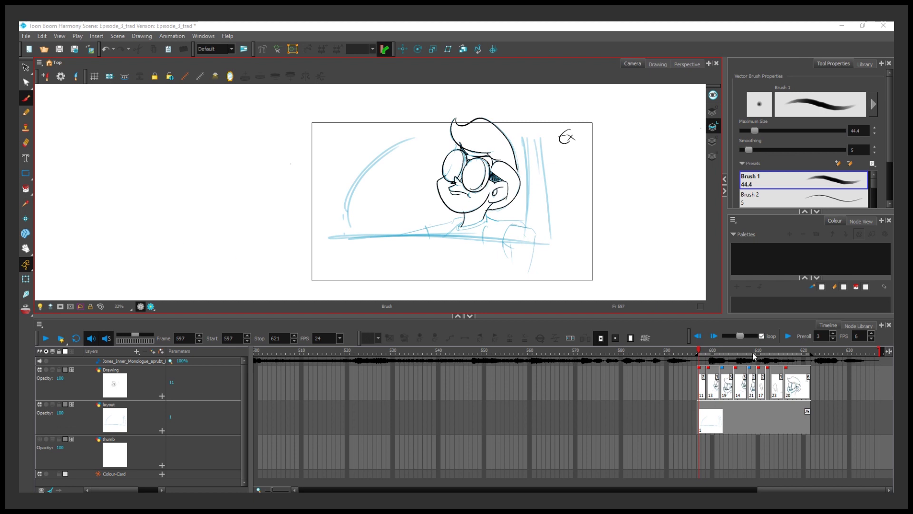
Move all drawings on the Drawing layer slightly downward with Reposition All Drawings, check other frames and return to frame 597.
click(718, 366)
drag(710, 356, 699, 355)
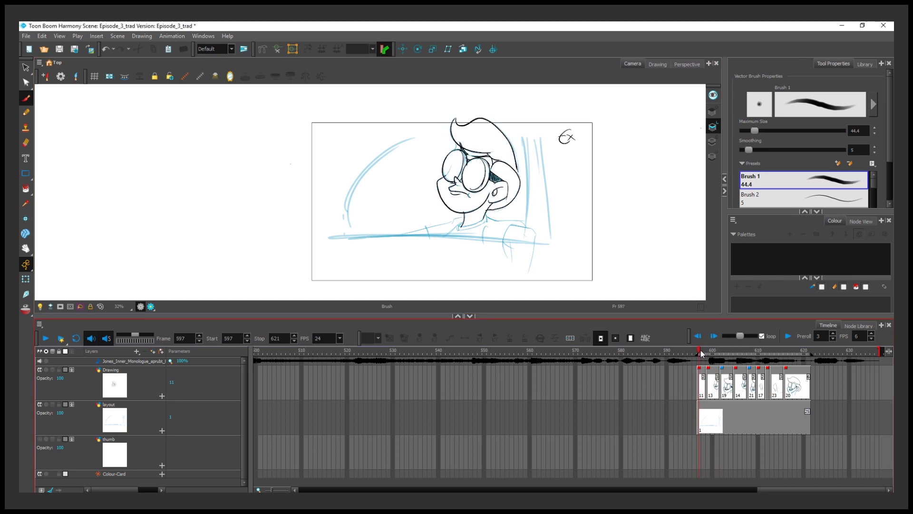
drag(22, 68, 62, 88)
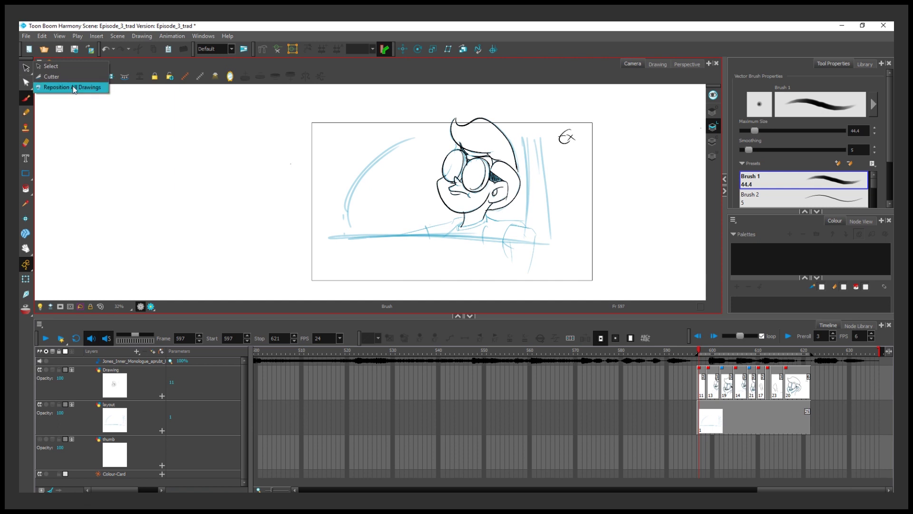
click(501, 171)
scroll(483, 176, down, 1)
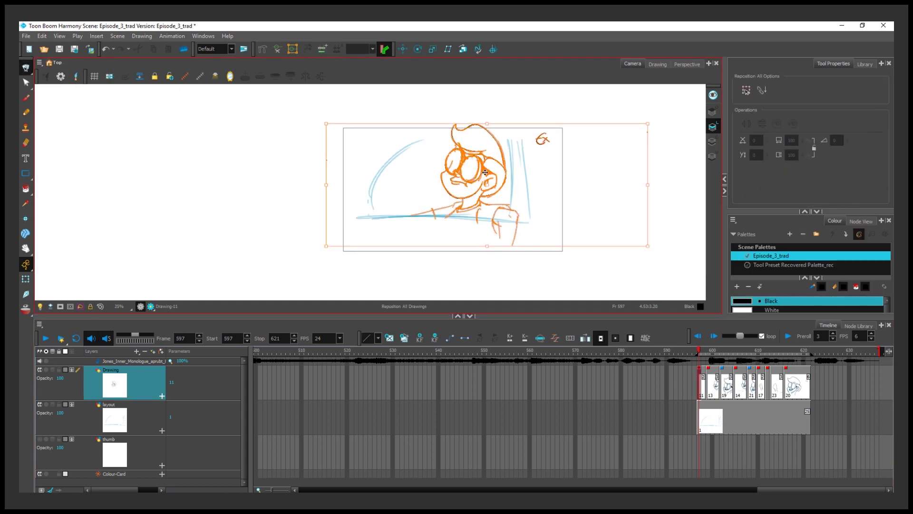
drag(485, 172, 486, 179)
mouse_move(704, 362)
mouse_down()
mouse_move(789, 362)
mouse_move(767, 361)
mouse_up()
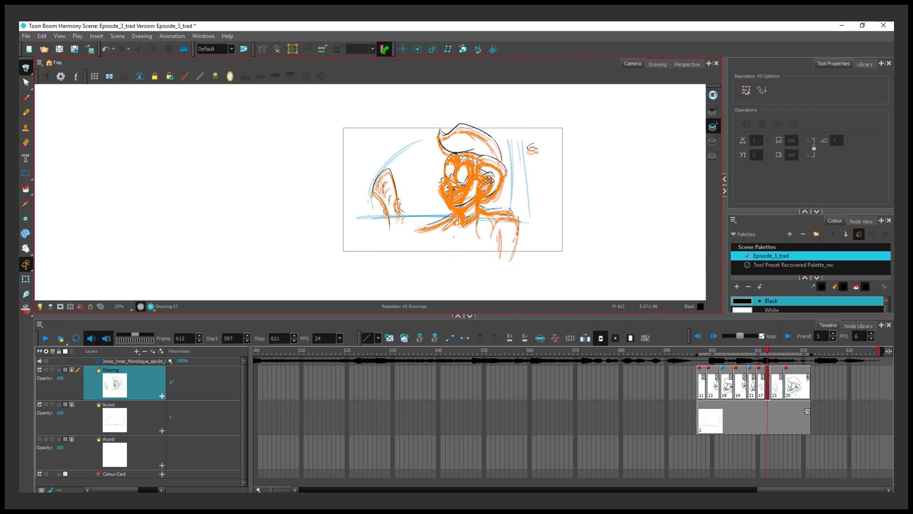
click(698, 352)
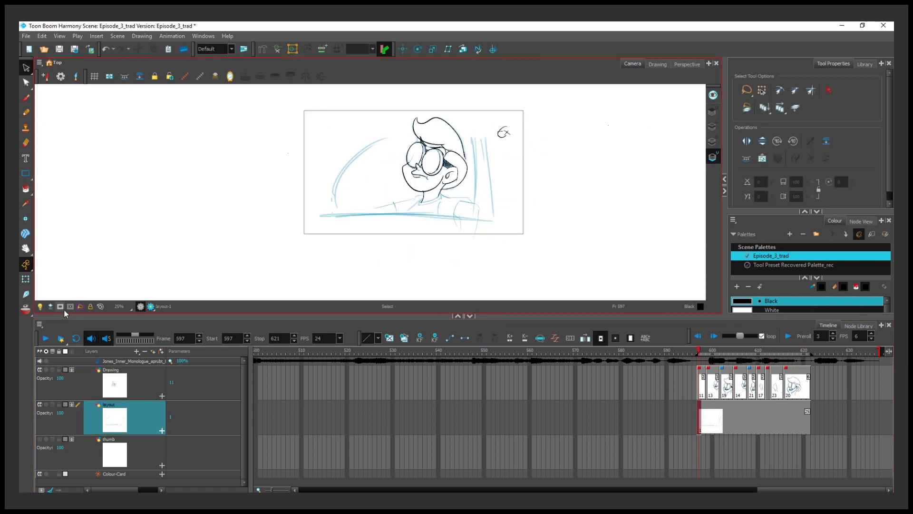
Mask everything outside the camera frame and display the safe area in the Camera view.
click(60, 307)
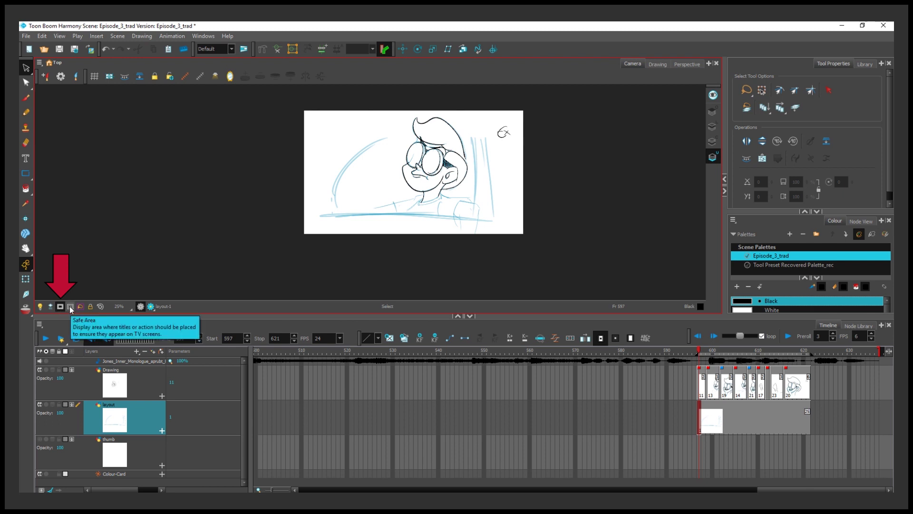
click(71, 307)
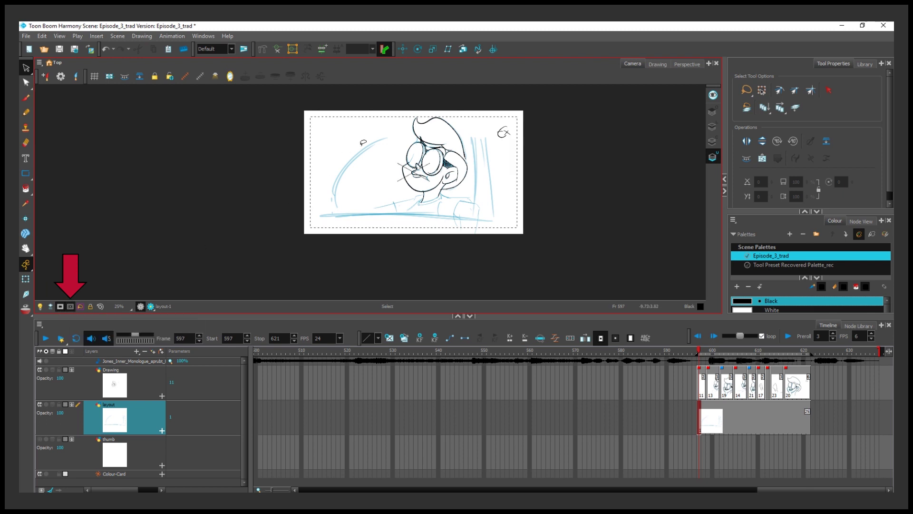
scroll(363, 142, up, 2)
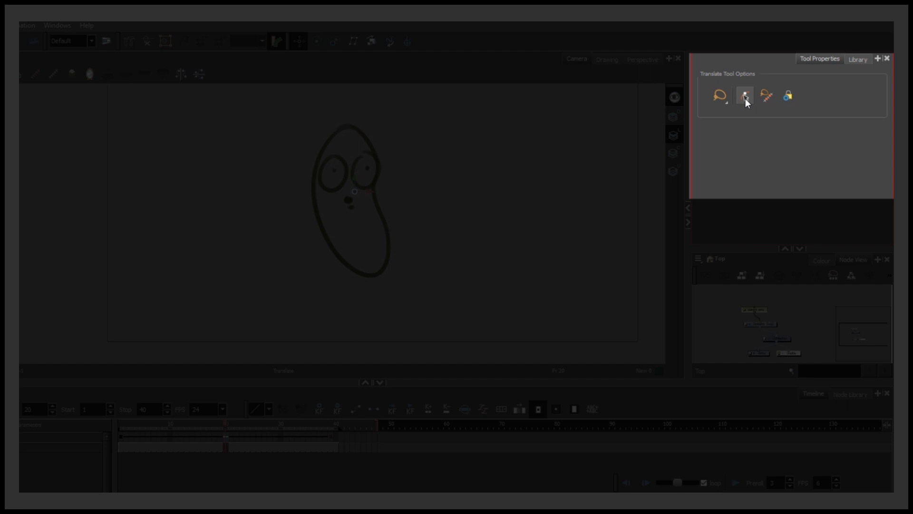
Enable peg selection for the transform tools, and move and rotate the bean character's parent peg.
click(745, 98)
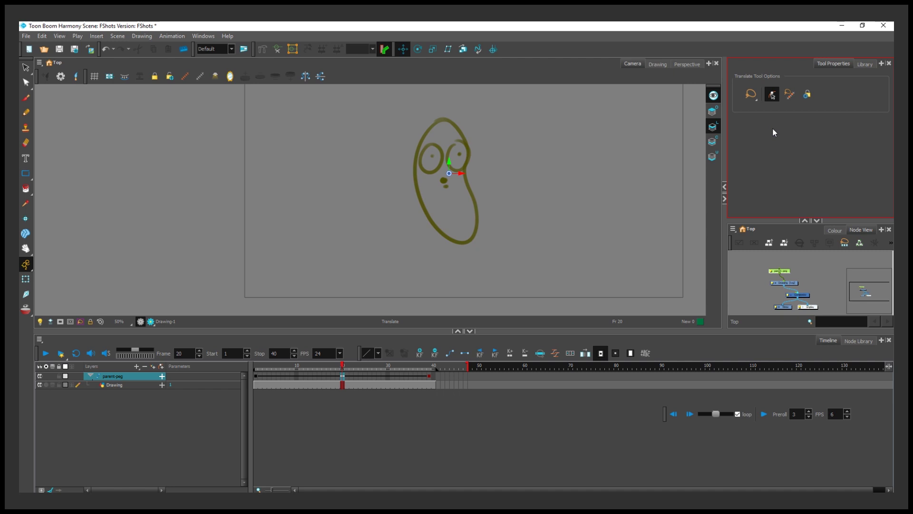
mouse_move(457, 146)
mouse_down()
mouse_move(516, 143)
mouse_move(480, 136)
mouse_move(447, 157)
mouse_move(501, 156)
mouse_up()
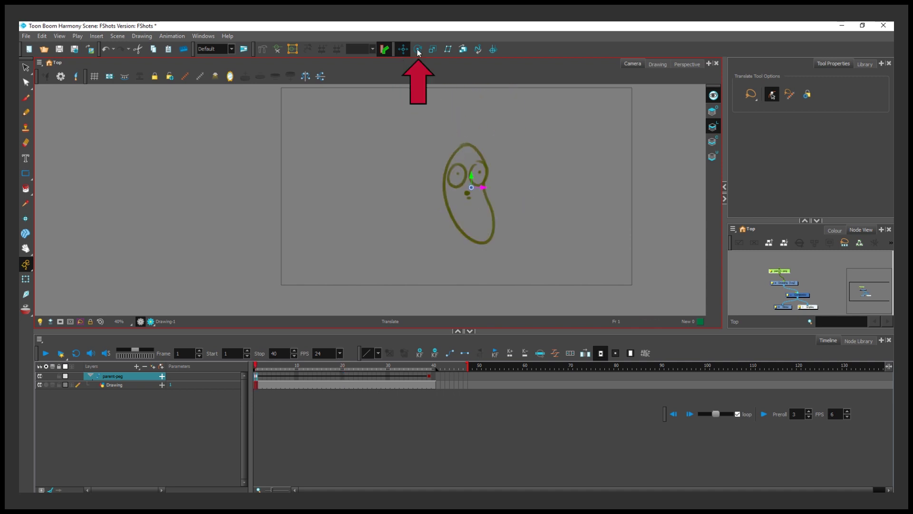
click(417, 49)
scroll(506, 199, up, 1)
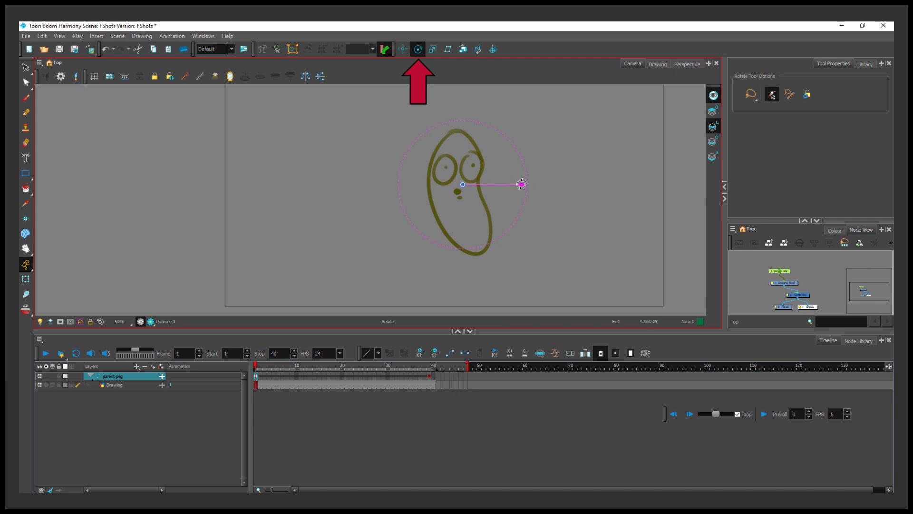
drag(521, 184, 486, 195)
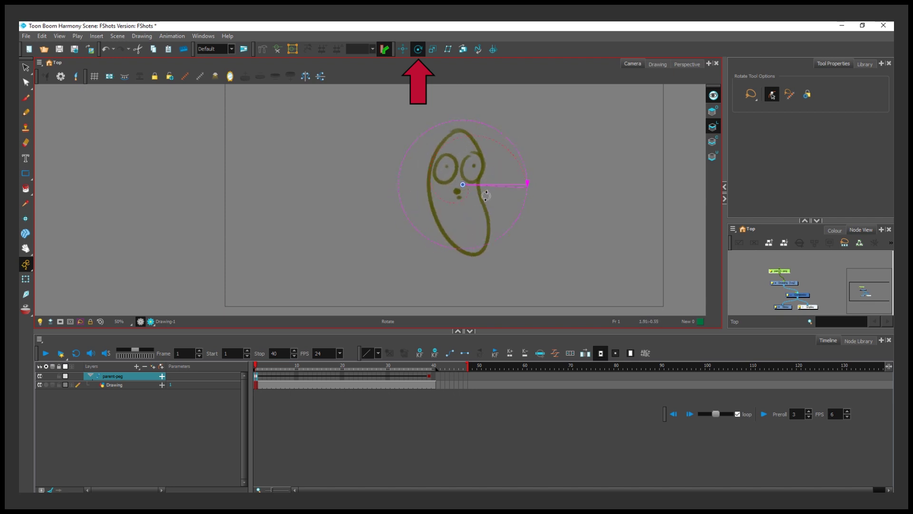
Scale the bean character through its parent peg and choose the Skew tool.
click(432, 49)
mouse_move(526, 130)
mouse_down()
mouse_move(574, 85)
mouse_move(466, 136)
mouse_move(591, 143)
mouse_move(122, 128)
mouse_move(265, 139)
mouse_up()
click(448, 50)
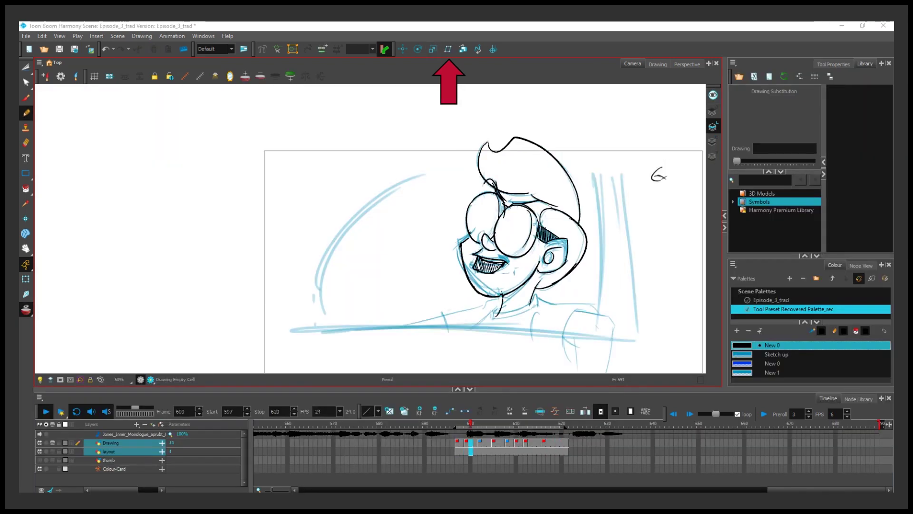
Flip back and forth between neighbouring frames around frame 600 to check the boy's head motion.
key(comma)
key(period)
key(comma)
key(period)
key(comma)
key(period)
key(comma)
key(period)
key(comma)
key(period)
key(comma)
key(period)
key(comma)
key(period)
key(comma)
key(period)
key(comma)
key(period)
key(comma)
key(period)
key(comma)
key(period)
key(comma)
key(period)
key(comma)
key(period)
key(comma)
key(period)
key(comma)
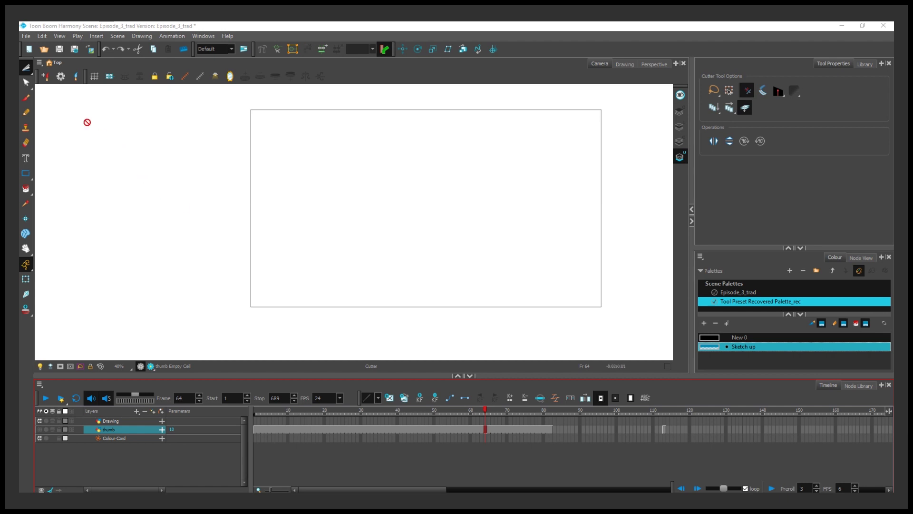
Import the sound file Jones_Inner_Monologue_aprubt_EndingV3 and scrub its waveform up to about frame 600.
click(26, 36)
mouse_move(38, 143)
click(142, 185)
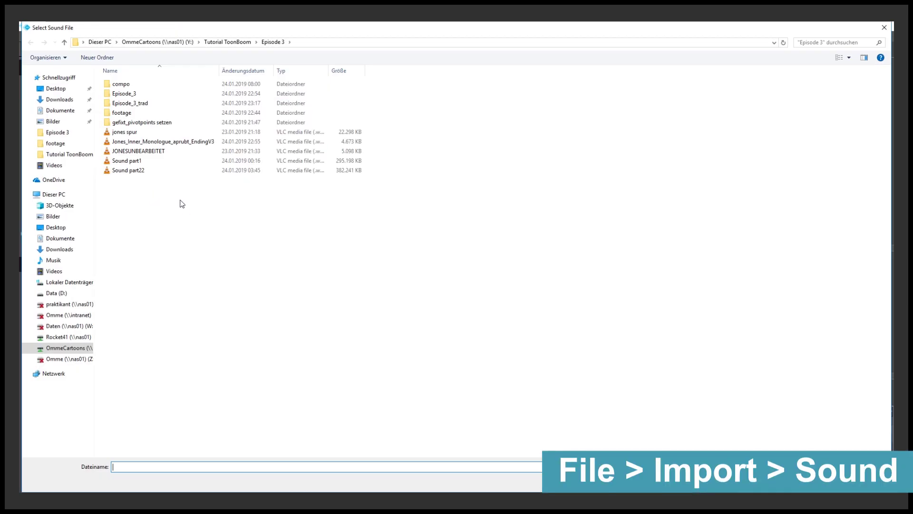
double_click(233, 142)
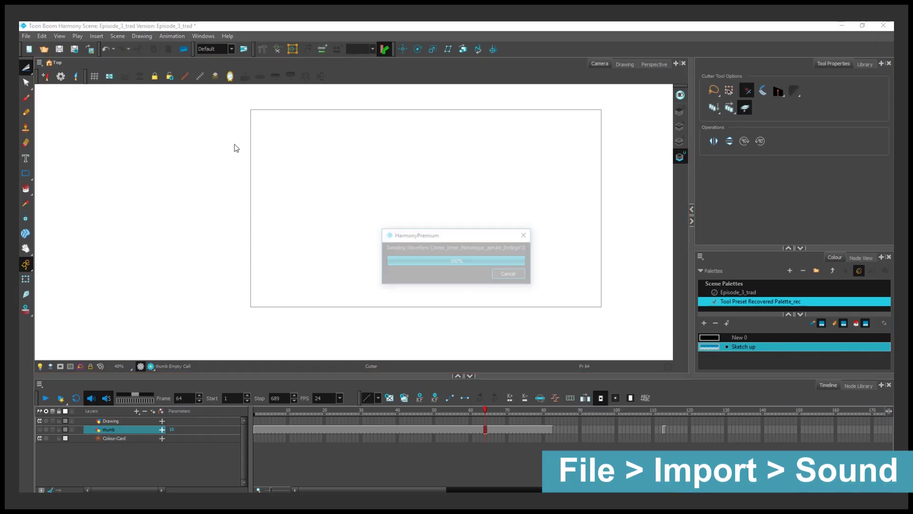
click(95, 399)
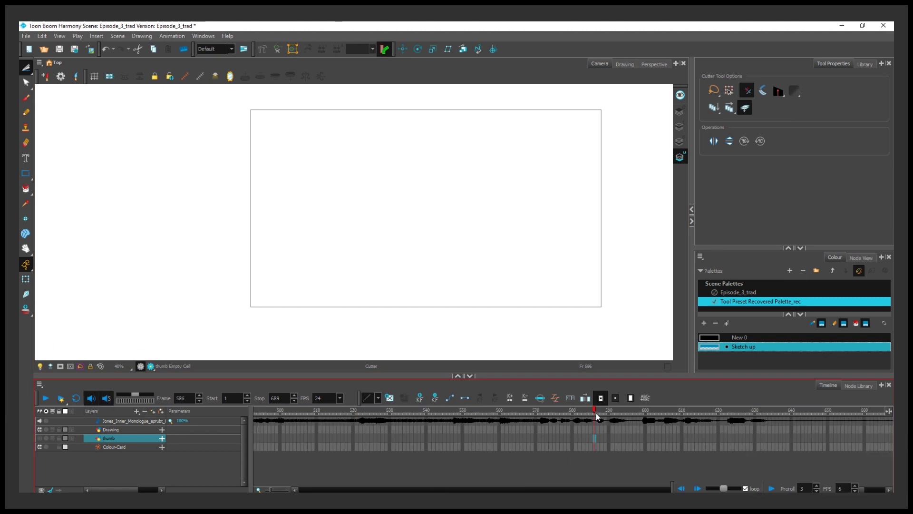
click(647, 411)
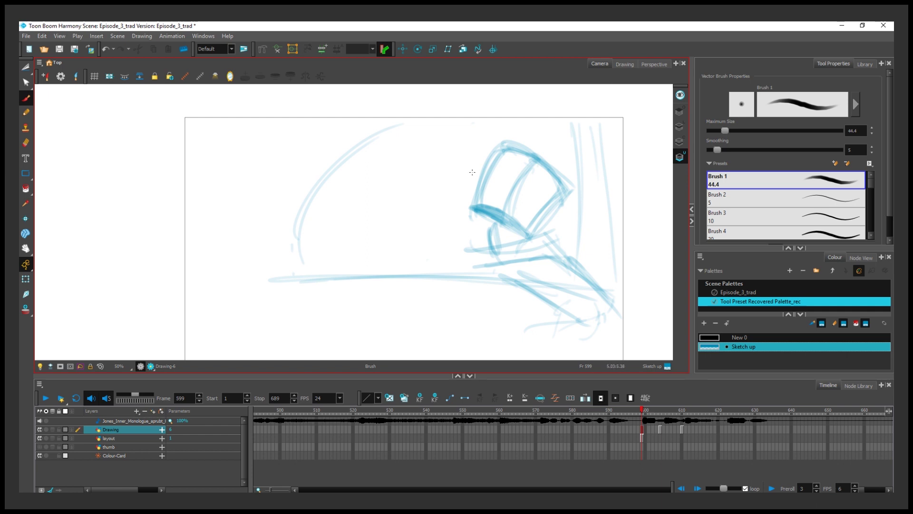
Sketch the rough face and jaw of the character at frame 599 on the Drawing layer with the Sketch up colour.
drag(457, 211, 484, 165)
mouse_move(465, 205)
mouse_down()
mouse_move(479, 231)
mouse_move(523, 230)
mouse_up()
mouse_move(464, 223)
mouse_down()
mouse_move(525, 233)
mouse_move(533, 209)
mouse_up()
drag(462, 198, 485, 237)
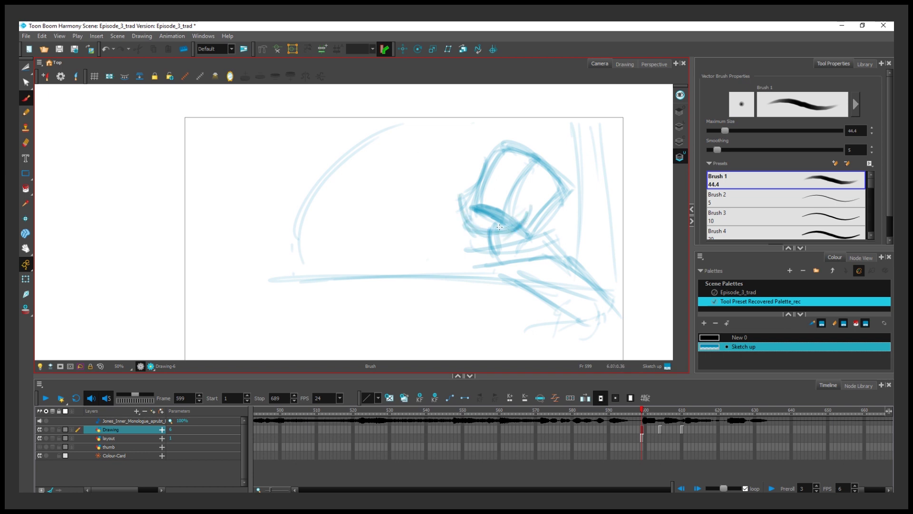
drag(472, 160, 473, 188)
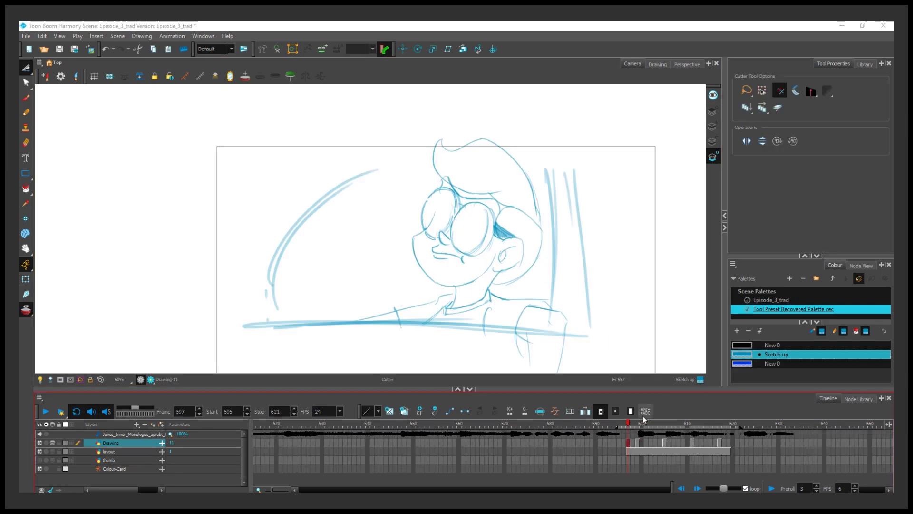
Extend the exposure of the rough drawings on the Drawing layer to fill the gaps between frames 597 and 617.
mouse_move(641, 424)
mouse_down()
mouse_move(694, 432)
mouse_move(626, 433)
mouse_up()
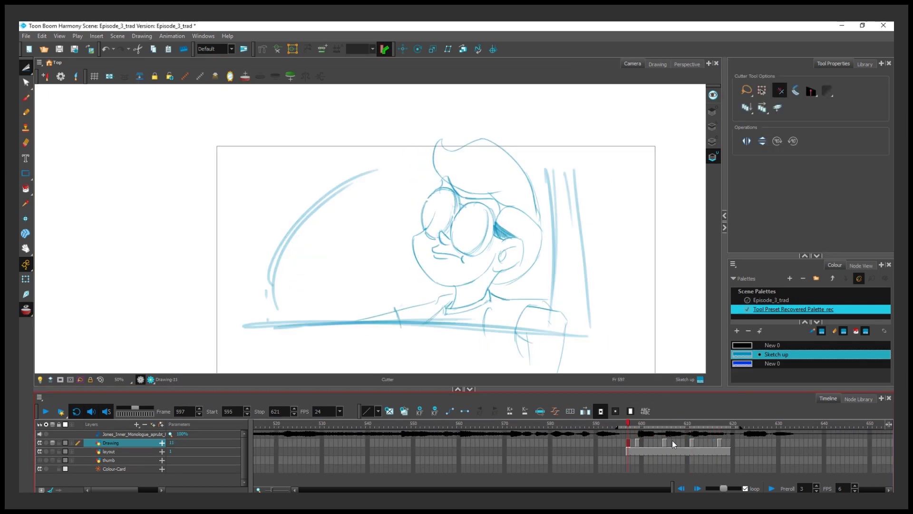
click(660, 439)
click(658, 444)
key(F5)
key(Return)
click(637, 441)
click(658, 439)
key(F5)
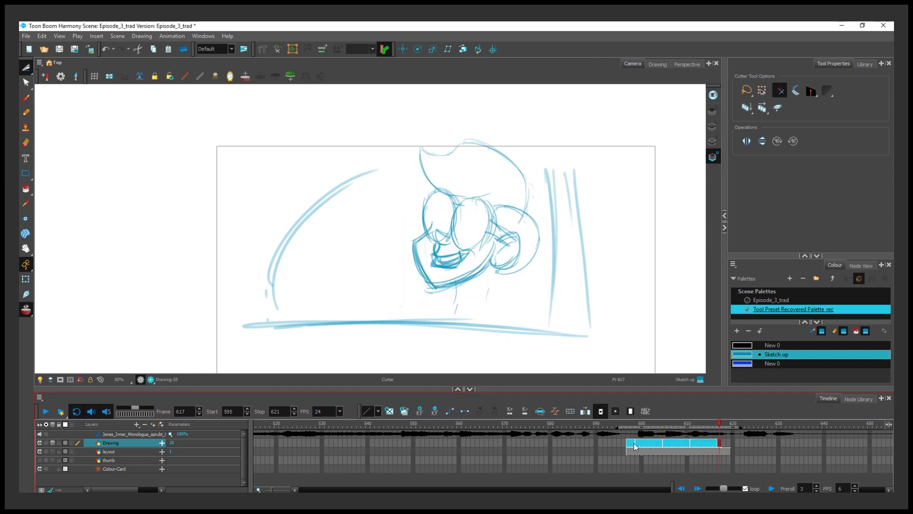
Mark the selected drawings on the Drawing layer as key drawings.
right_click(634, 443)
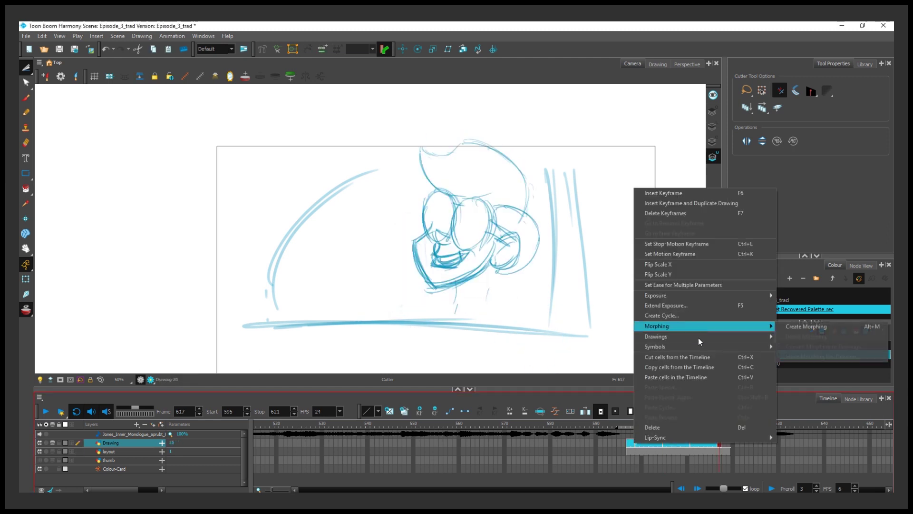
mouse_move(665, 338)
mouse_move(557, 407)
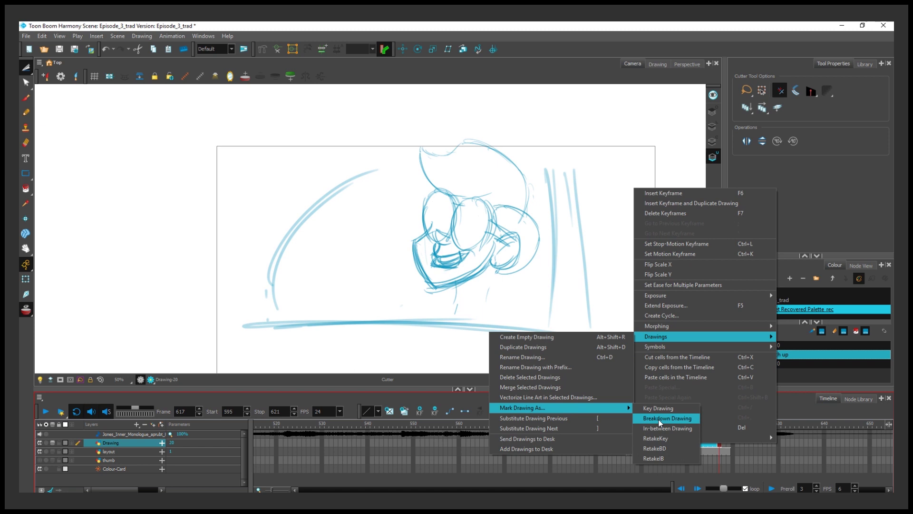
click(658, 420)
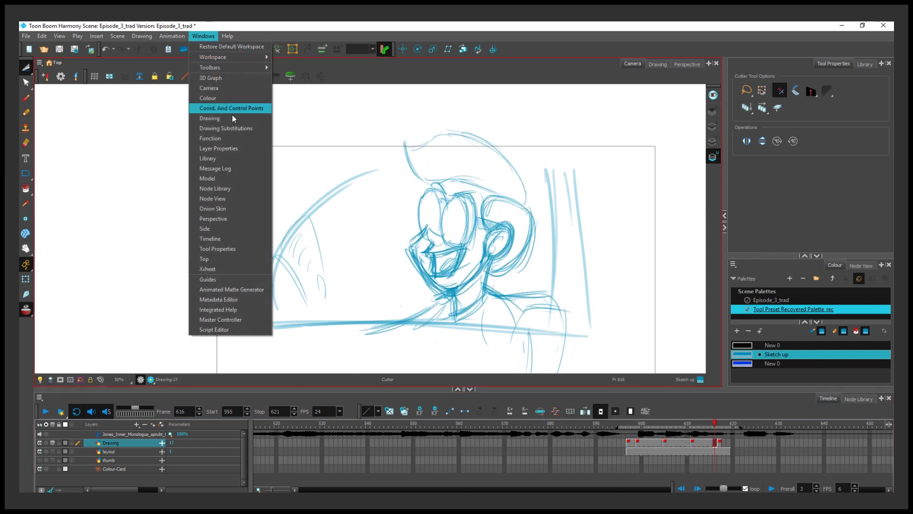
click(212, 208)
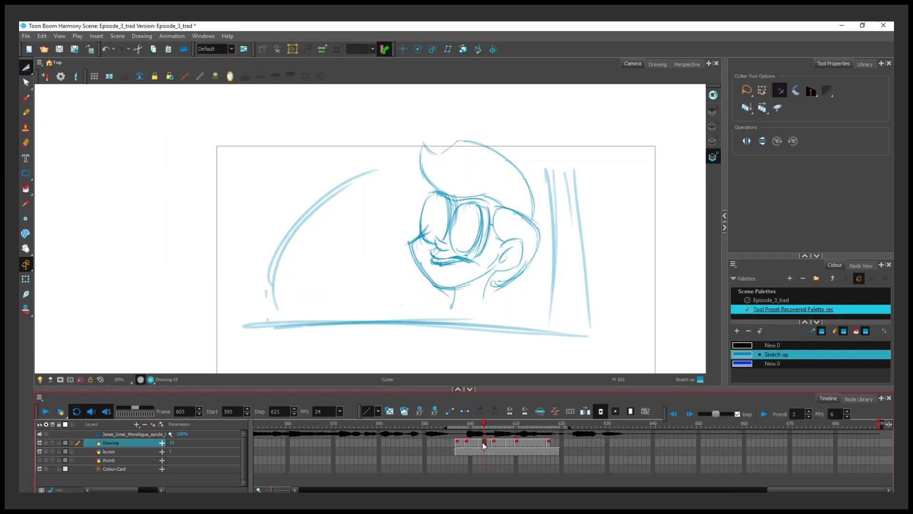
Mark the drawings at frame 602 and near frame 608 on the Drawing layer as breakdown drawings.
right_click(480, 444)
mouse_move(526, 336)
mouse_move(675, 406)
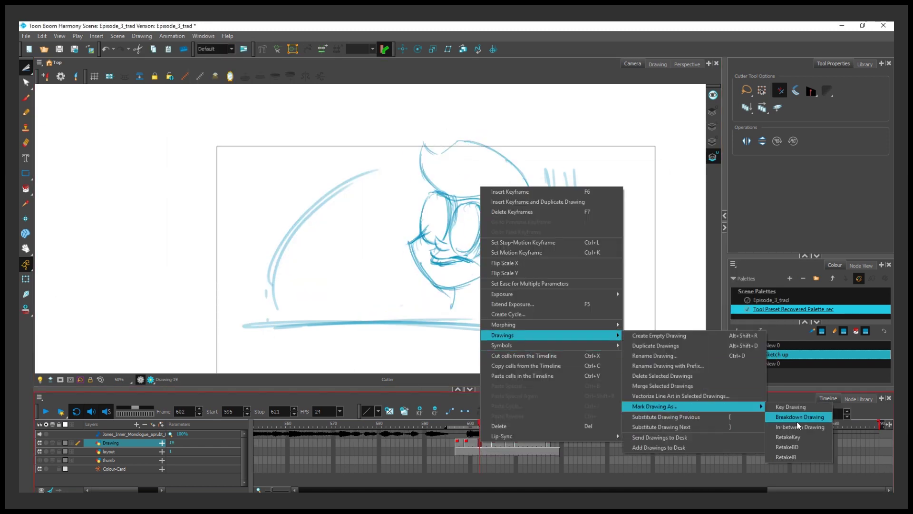
click(807, 418)
right_click(510, 446)
mouse_move(533, 331)
mouse_move(675, 410)
click(808, 437)
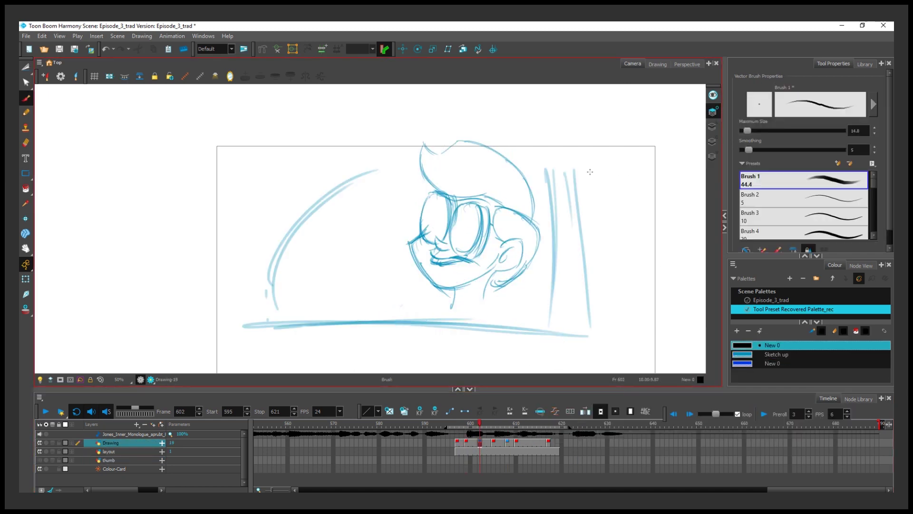
Trace the boy's glasses in black pencil over the blue sketch at frame 598, undoing and redrawing unsatisfactory strokes.
click(495, 445)
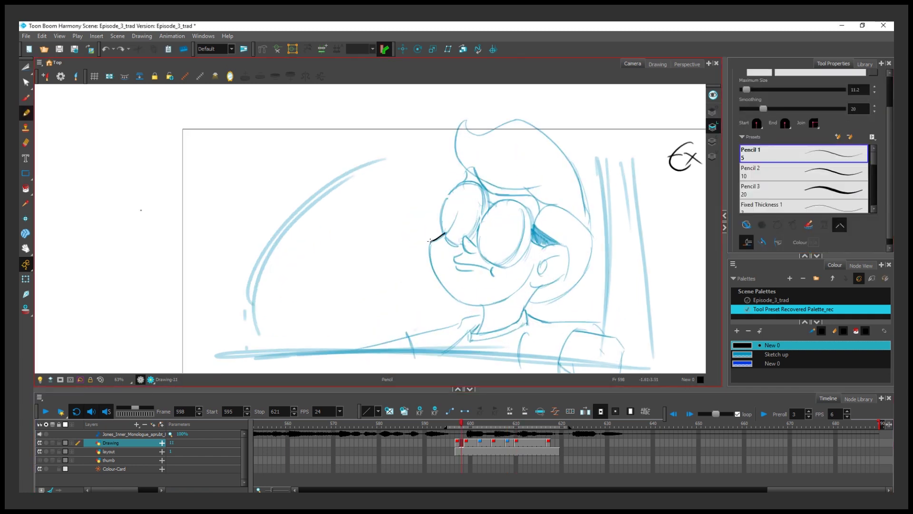
key(ctrl+z)
mouse_move(446, 234)
mouse_down()
mouse_move(532, 267)
mouse_move(475, 269)
mouse_up()
key(ctrl+z)
mouse_move(459, 185)
mouse_down()
mouse_move(455, 244)
mouse_move(480, 227)
mouse_up()
key(ctrl+z)
mouse_move(455, 186)
mouse_down()
mouse_move(484, 189)
mouse_move(484, 223)
mouse_up()
drag(475, 184, 468, 247)
drag(492, 206, 482, 250)
key(ctrl+z)
mouse_move(491, 206)
mouse_down()
mouse_move(482, 218)
mouse_move(528, 266)
mouse_move(528, 196)
mouse_up()
drag(485, 214, 533, 204)
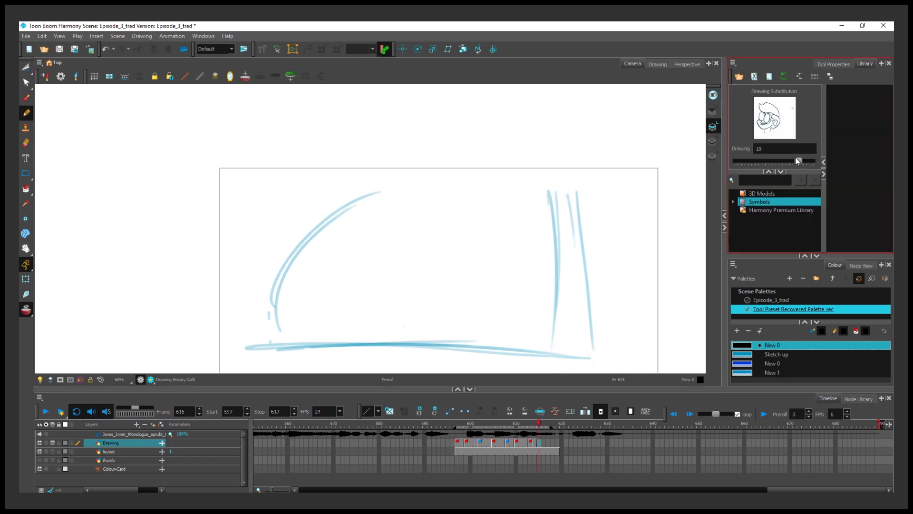
Substitute drawing 20 into the empty cell at frame 615, extend its exposure to frame 618 and return to frame 602.
mouse_move(795, 157)
mouse_down()
mouse_move(803, 157)
mouse_move(787, 156)
mouse_up()
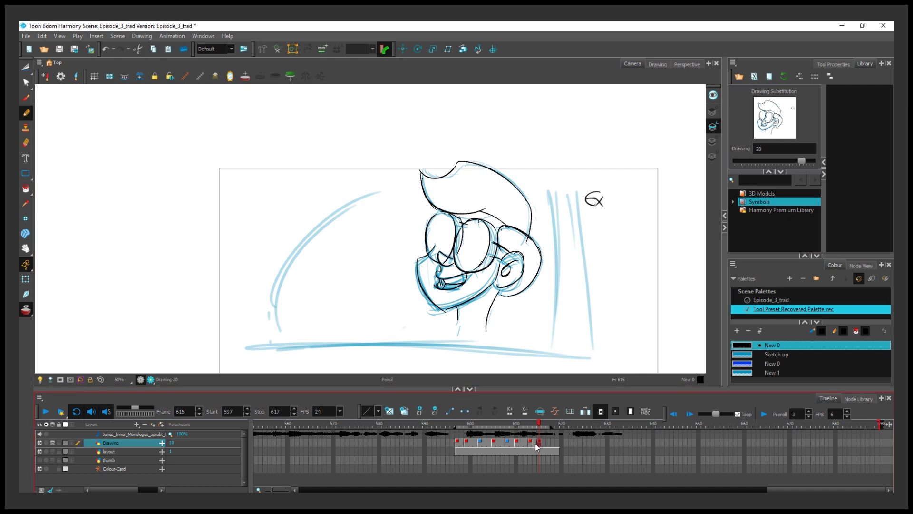
click(553, 442)
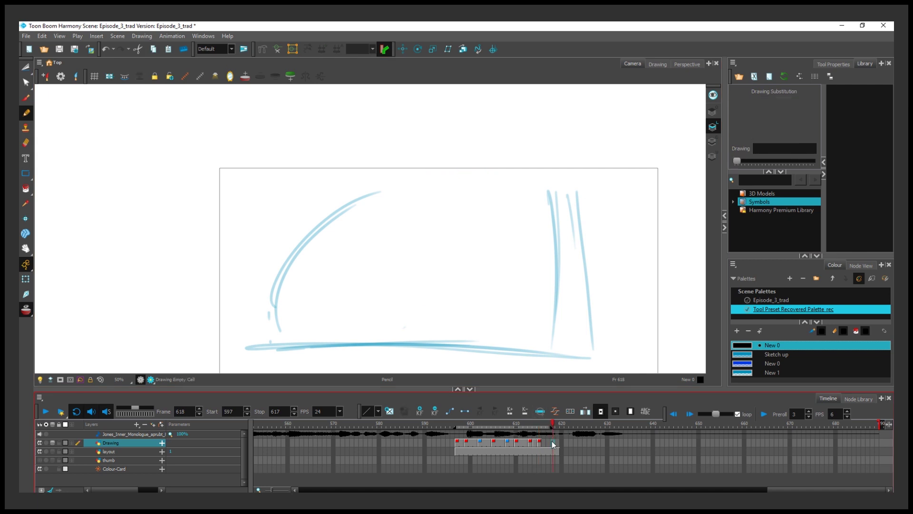
key(ctrl+z)
click(470, 446)
key(period)
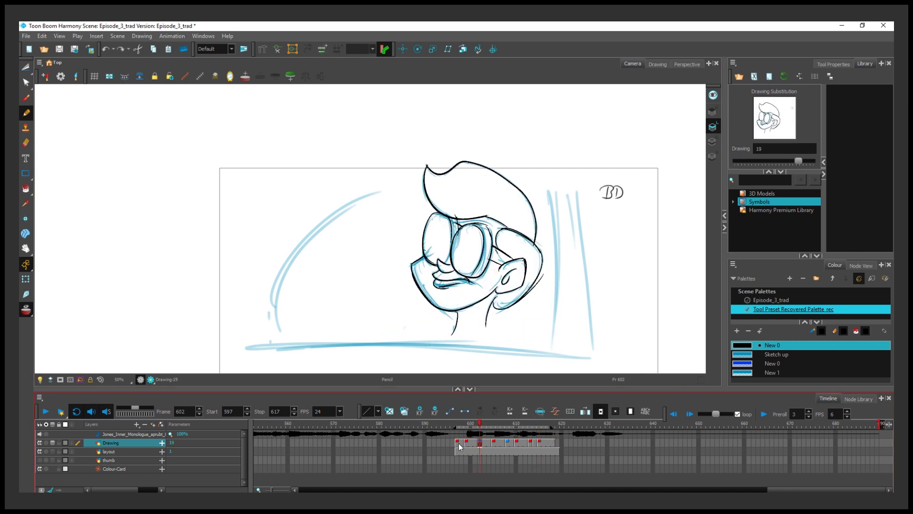
Flip back and forth through the head-turn drawings on the Drawing layer between frames 597 and 617 to check the motion.
key(period)
key(period)
click(461, 427)
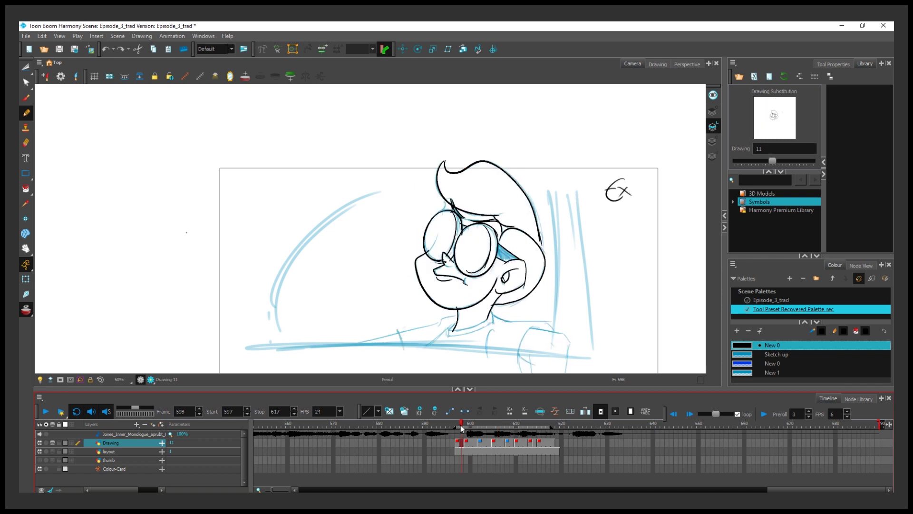
key(period)
key(period)
key(period)
key(period)
key(period)
key(g)
key(g)
key(g)
click(458, 427)
key(g)
key(g)
key(g)
key(g)
key(g)
key(g)
key(g)
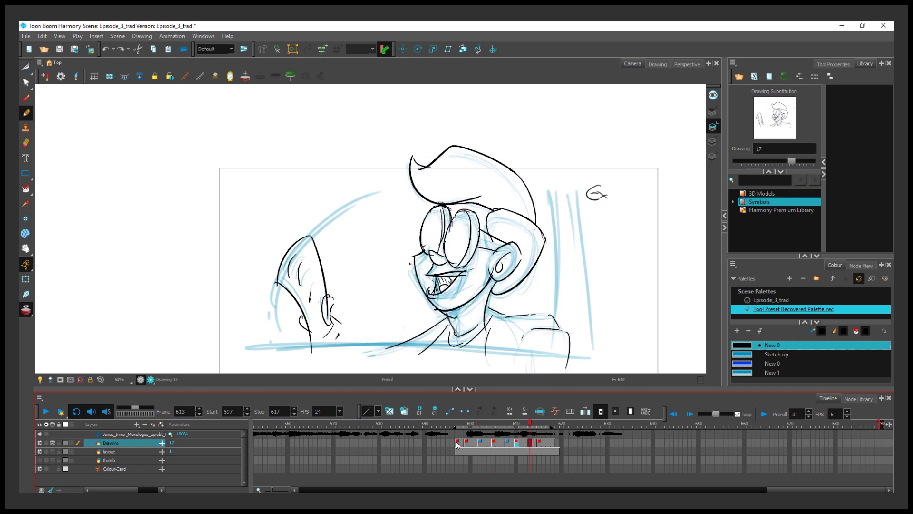
key(g)
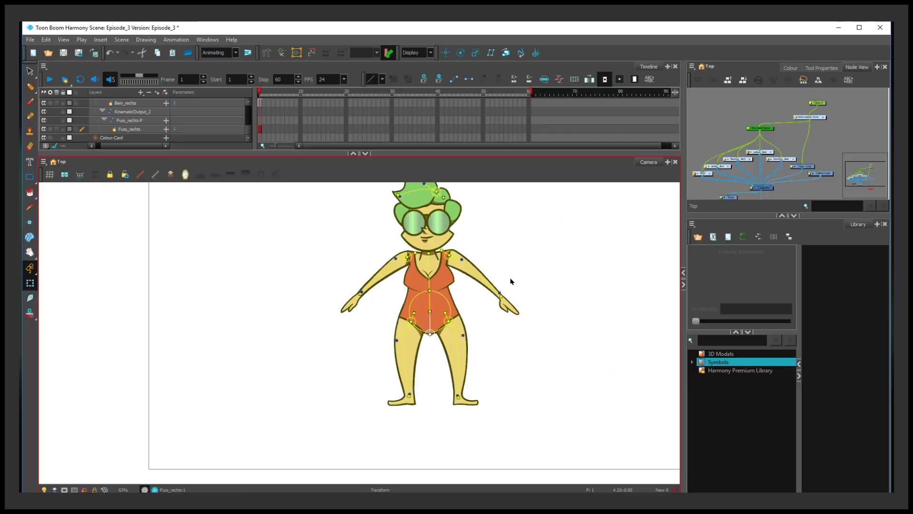
Pose the rigged woman in the swimsuit by raising both arms and moving her feet together.
click(511, 278)
drag(501, 296, 513, 247)
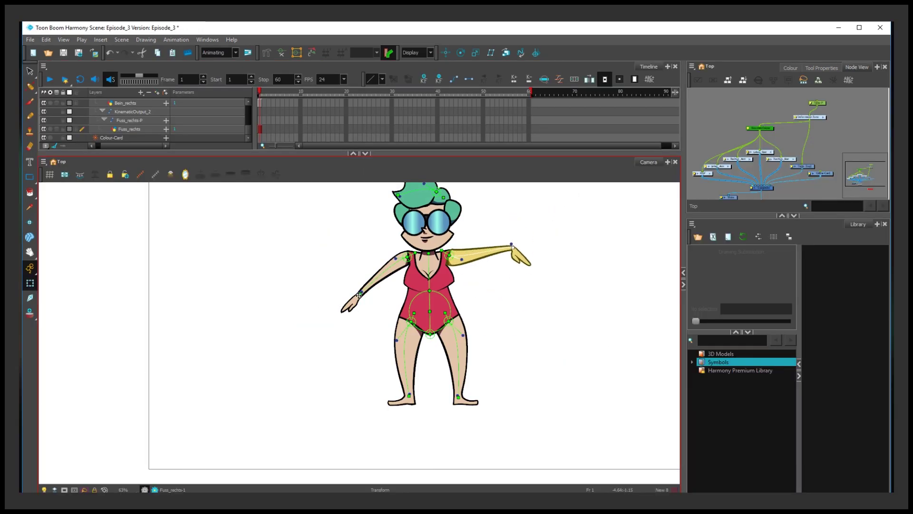
drag(359, 293, 355, 240)
drag(458, 395, 431, 394)
drag(409, 395, 422, 391)
click(430, 312)
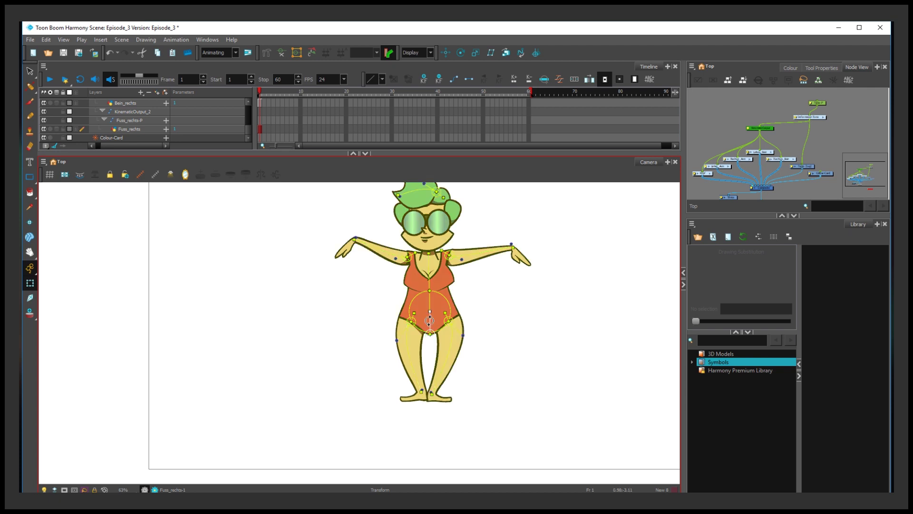
click(490, 282)
click(398, 342)
Undo the pose changes made to the rigged character.
key(ctrl+z)
key(ctrl+z)
key(ctrl+z)
key(ctrl+z)
key(ctrl+z)
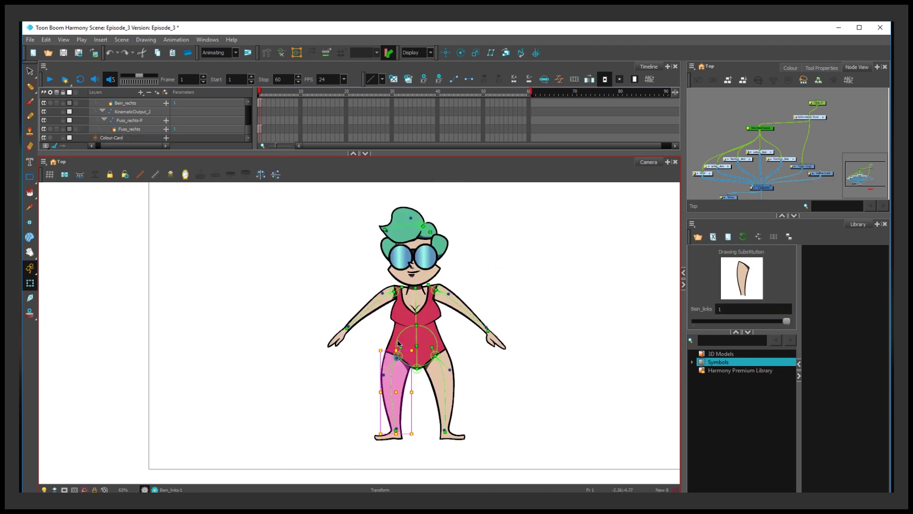
drag(760, 131, 702, 171)
scroll(391, 392, up, 3)
click(461, 52)
scroll(419, 278, down, 1)
scroll(418, 277, down, 3)
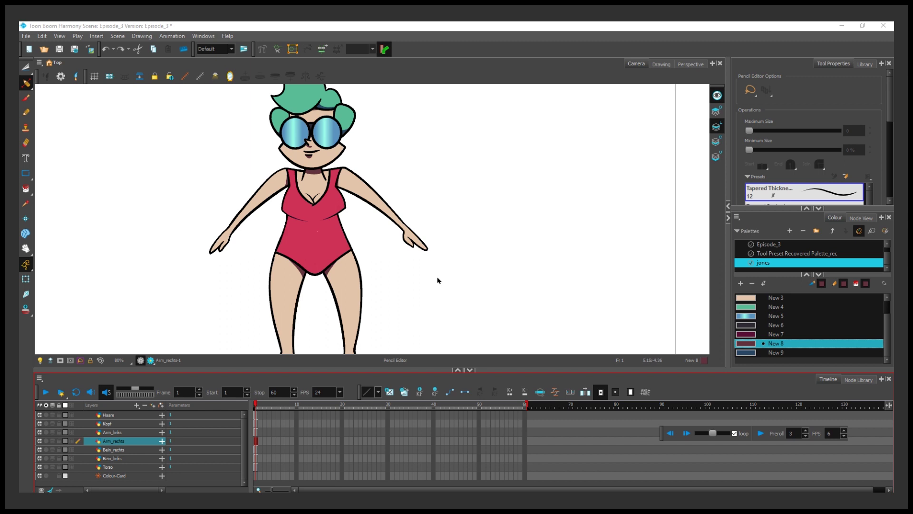
Lasso the hand at the end of the arm on the Arm_rechts layer with the Cutter tool.
scroll(438, 281, up, 2)
click(26, 68)
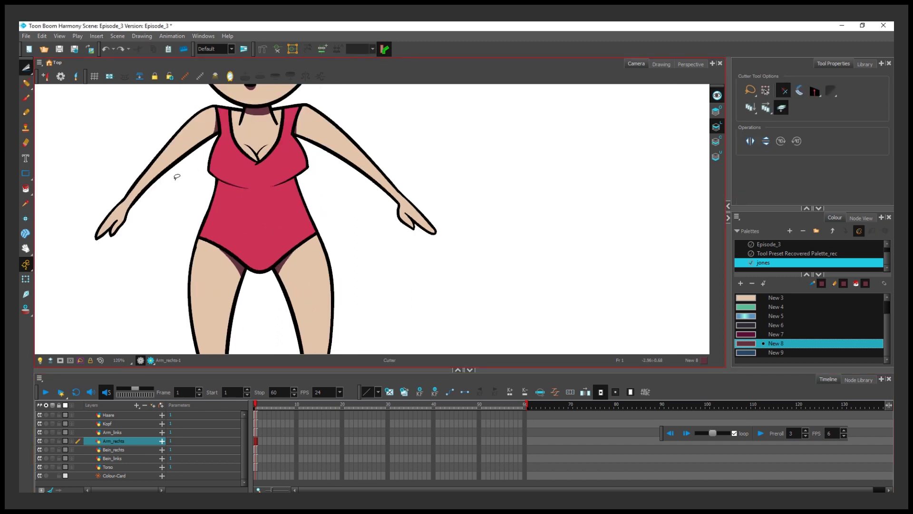
mouse_move(408, 184)
mouse_down()
mouse_move(387, 207)
mouse_move(399, 255)
mouse_move(449, 207)
mouse_move(402, 183)
mouse_up()
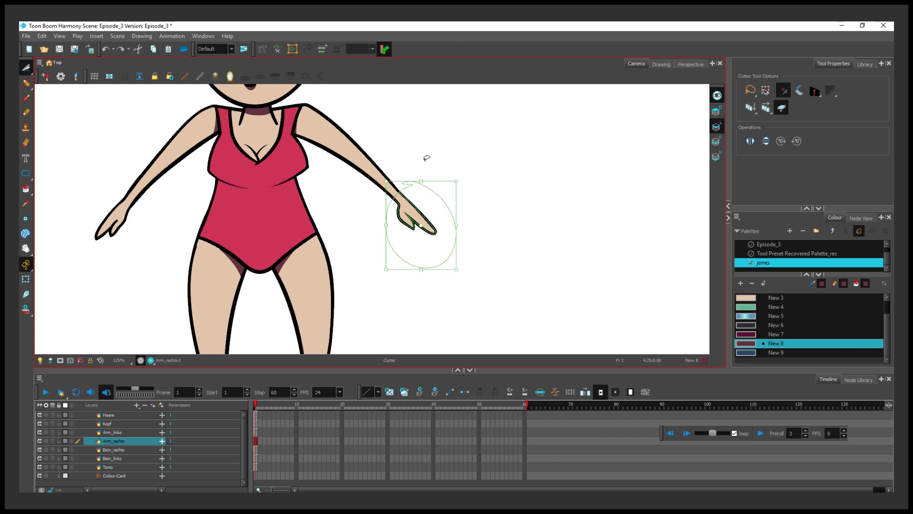
click(409, 148)
scroll(404, 188, up, 2)
mouse_move(414, 187)
mouse_down()
mouse_move(387, 224)
mouse_move(418, 267)
mouse_move(455, 268)
mouse_move(393, 204)
mouse_move(385, 238)
mouse_move(462, 281)
mouse_move(433, 193)
mouse_up()
click(374, 196)
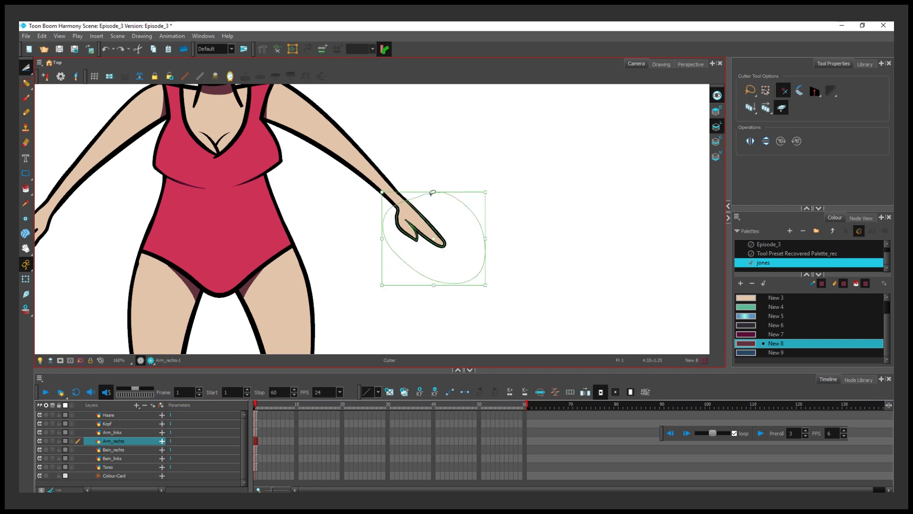
Create a new drawing layer named Hand_rechts from the selected hand artwork.
key(F9)
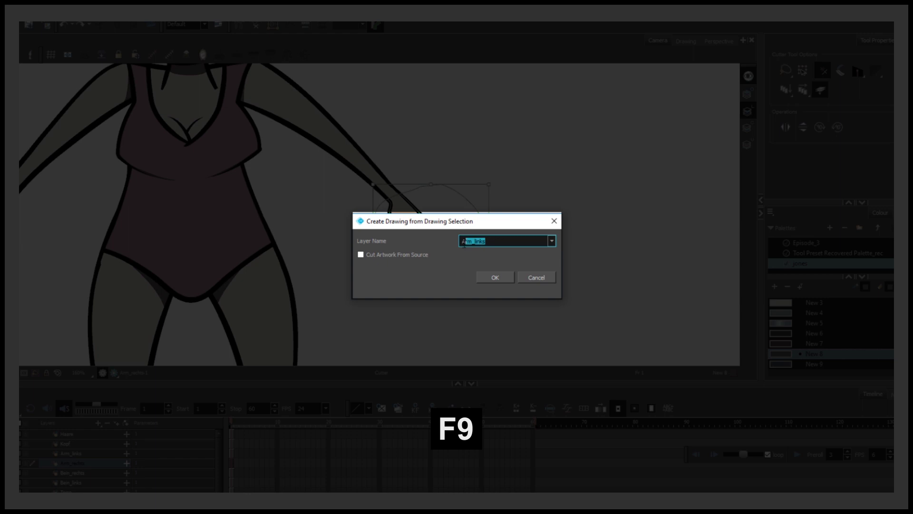
text(Hand_rechts)
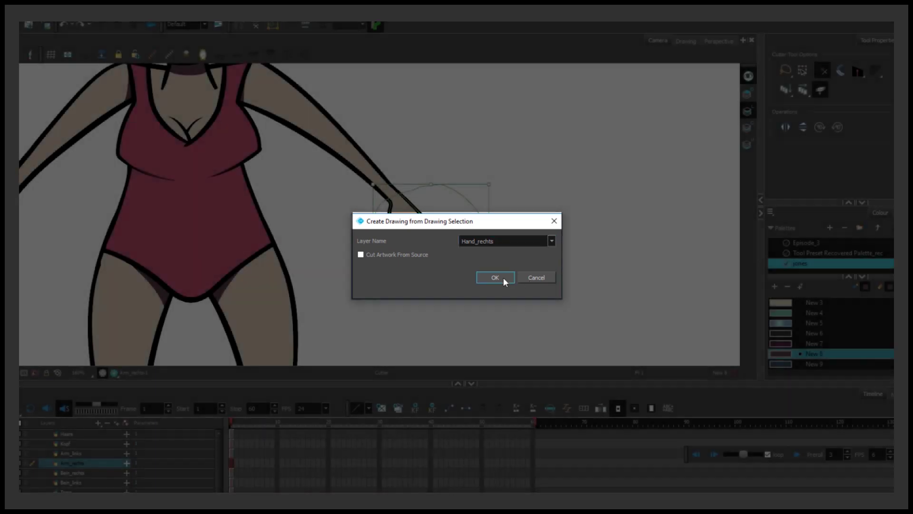
click(502, 278)
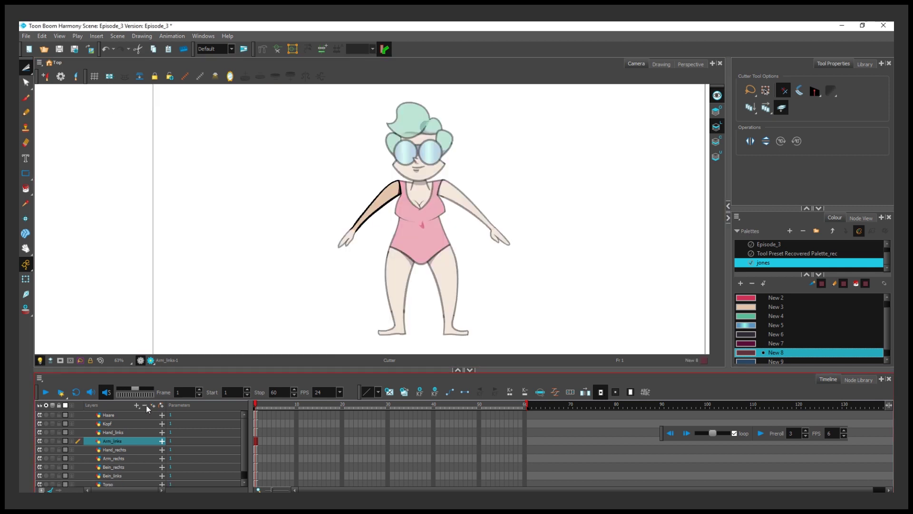
Select the Haare layer, turn off the light table and hide the body-part layers.
click(133, 414)
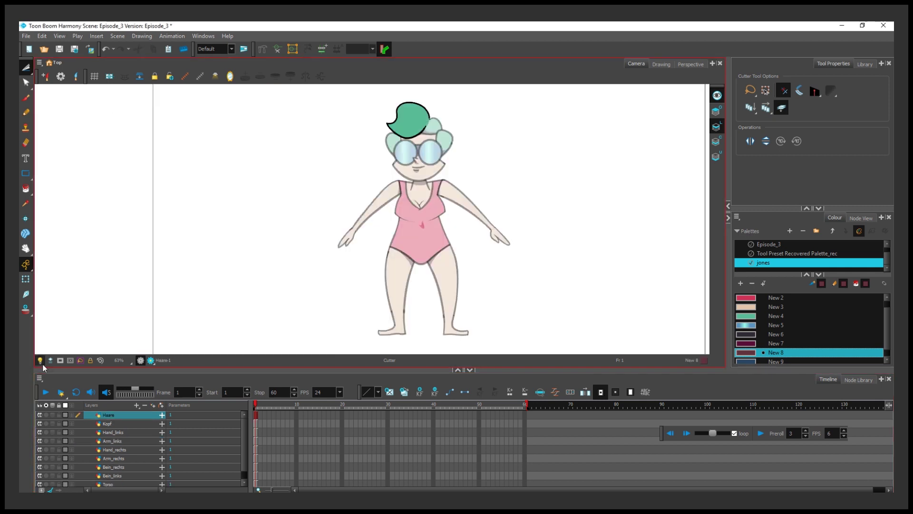
click(41, 360)
scroll(53, 443, down, 1)
drag(39, 474, 40, 411)
scroll(40, 447, down, 1)
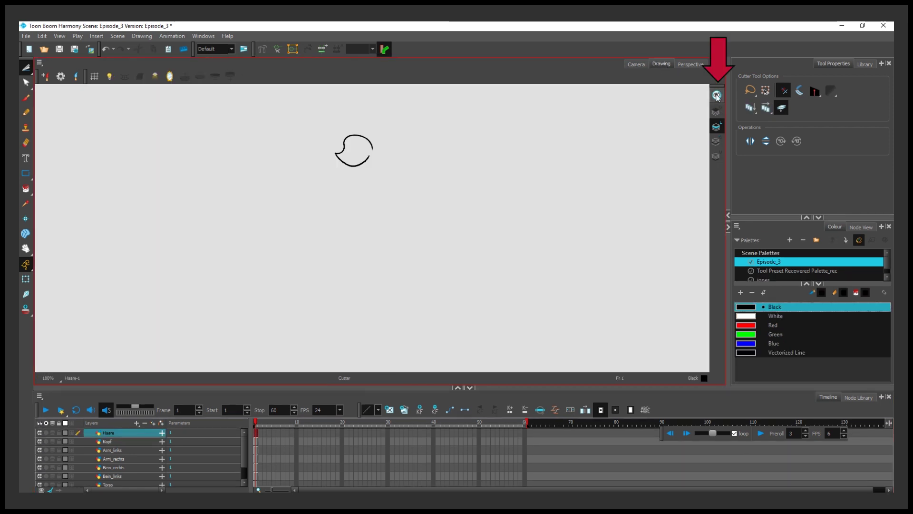
Show all art layers in the Drawing view and select the overhanging outline at the shoulder on the Arm_links drawing.
click(717, 95)
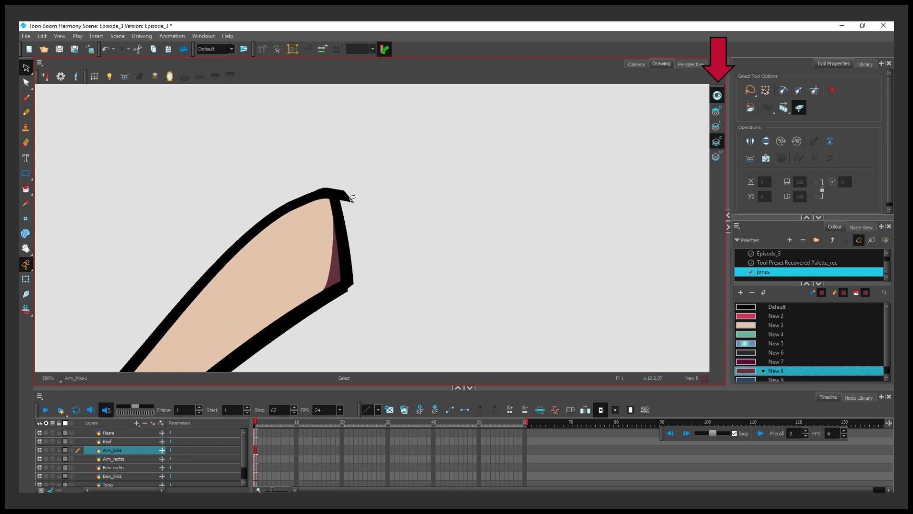
click(345, 192)
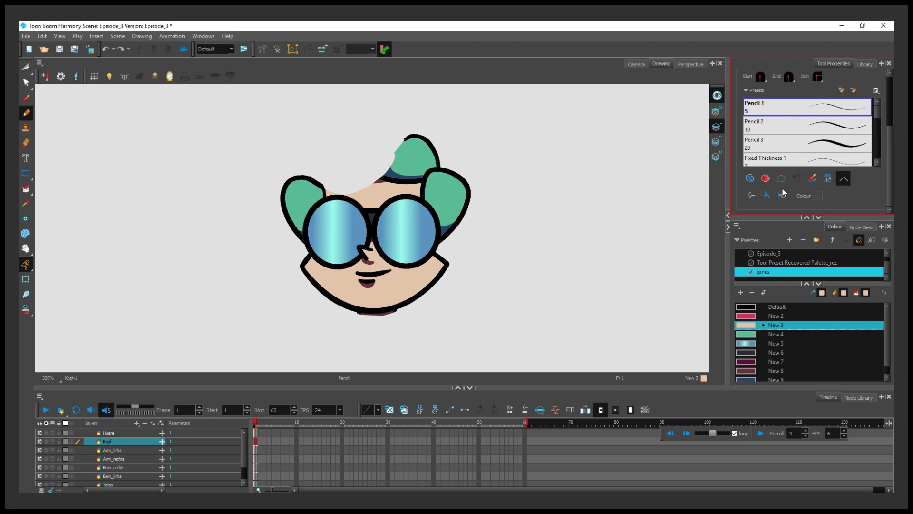
Extend the forehead on the Kopf drawing with a closed pencil stroke in colour New 3 and fill the enclosed area.
click(750, 178)
mouse_move(328, 195)
mouse_down()
mouse_move(339, 175)
mouse_move(385, 181)
mouse_up()
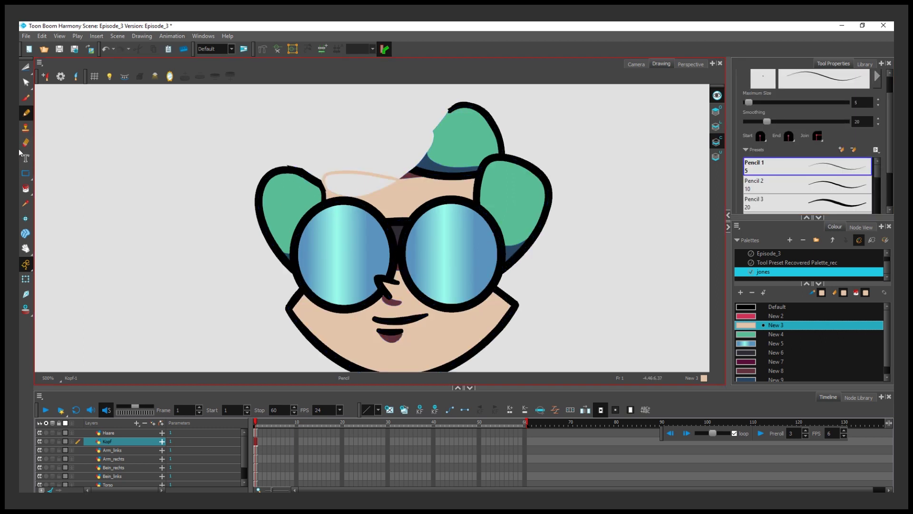
click(26, 189)
click(369, 182)
Reshape the outline at the shoulder strap's corner on the Torso drawing with the Pencil Editor.
scroll(369, 181, down, 1)
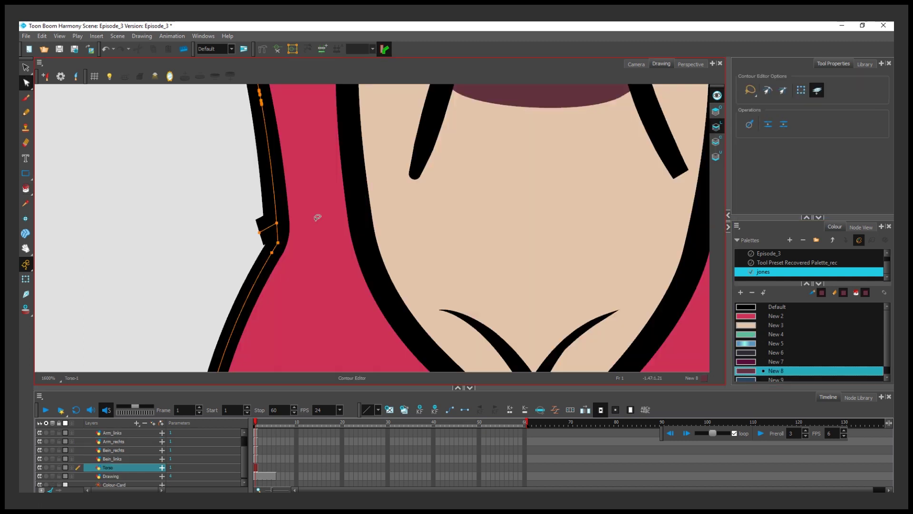
scroll(231, 242, down, 6)
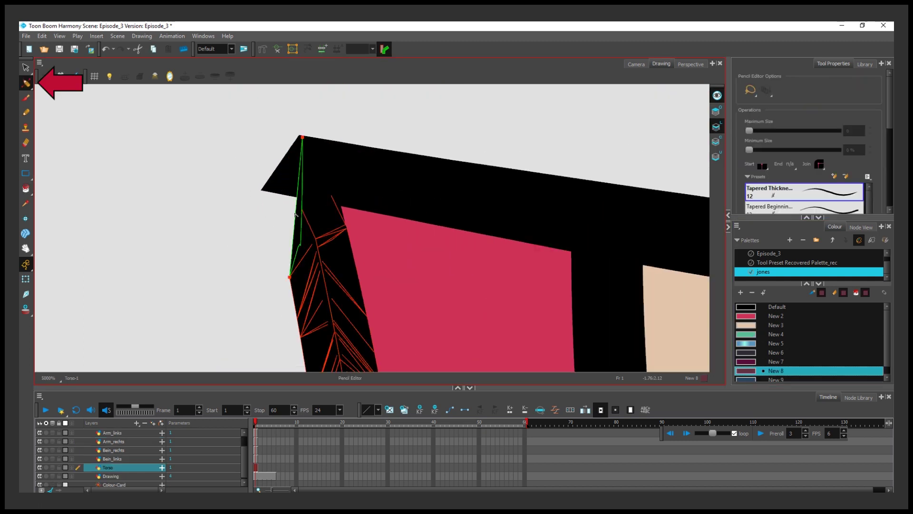
mouse_move(295, 215)
mouse_down()
mouse_move(264, 180)
mouse_move(285, 266)
mouse_up()
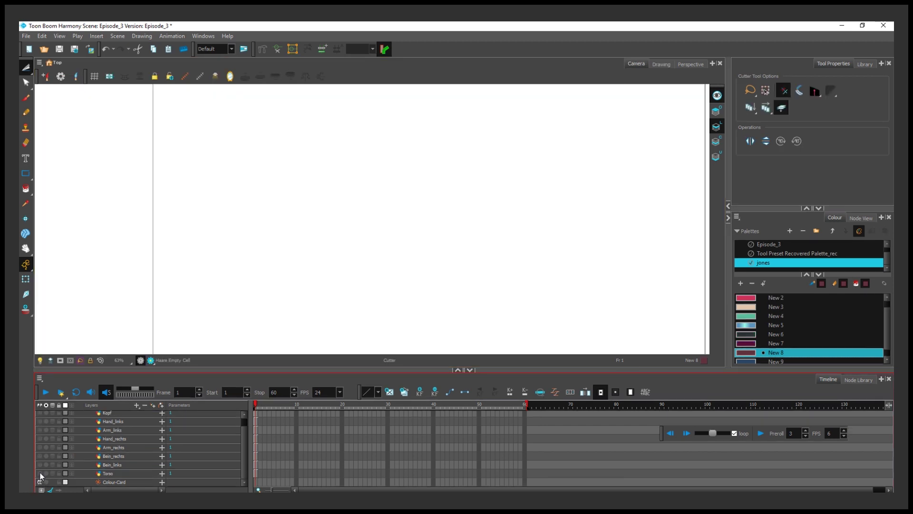
Show all body-part layers again and switch to the Compositing workspace.
drag(40, 472, 40, 411)
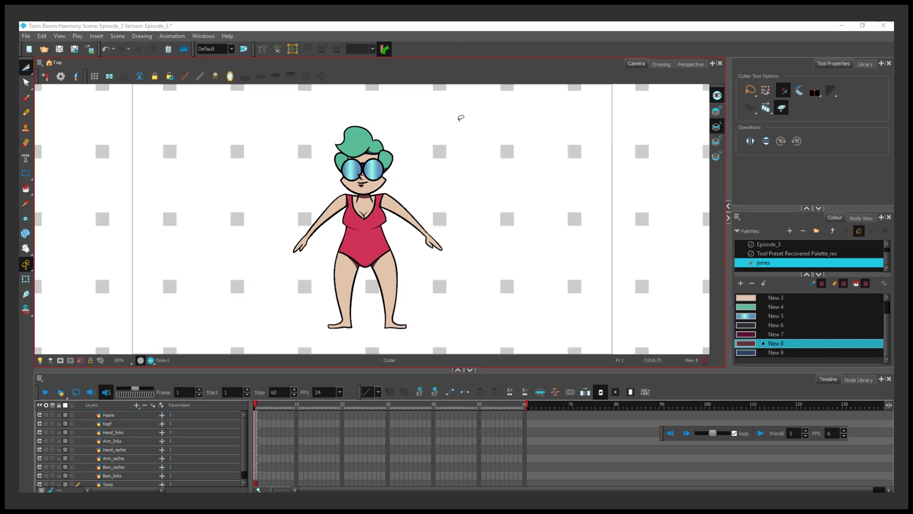
click(230, 49)
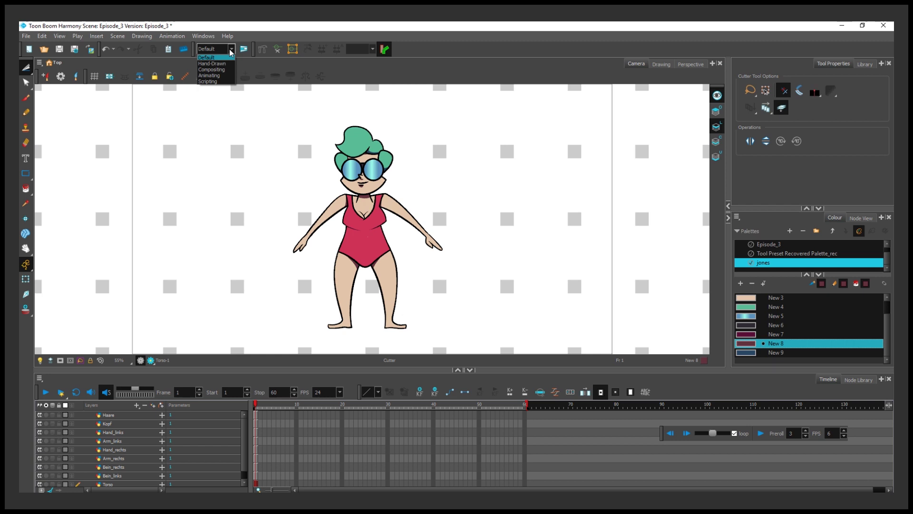
click(212, 69)
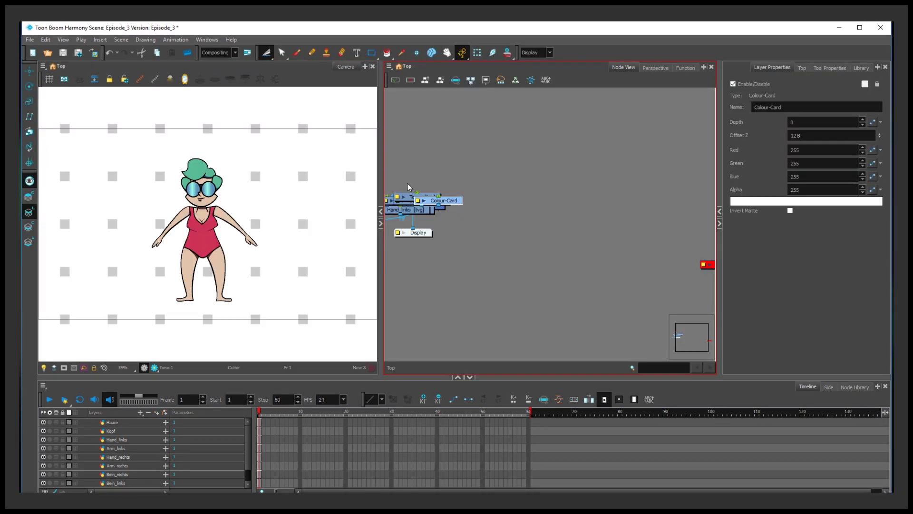
Automatically order the overlapping node network from the Display node with an X overlap of 25% and a layer spacing of 60.
scroll(505, 193, down, 4)
scroll(405, 183, up, 5)
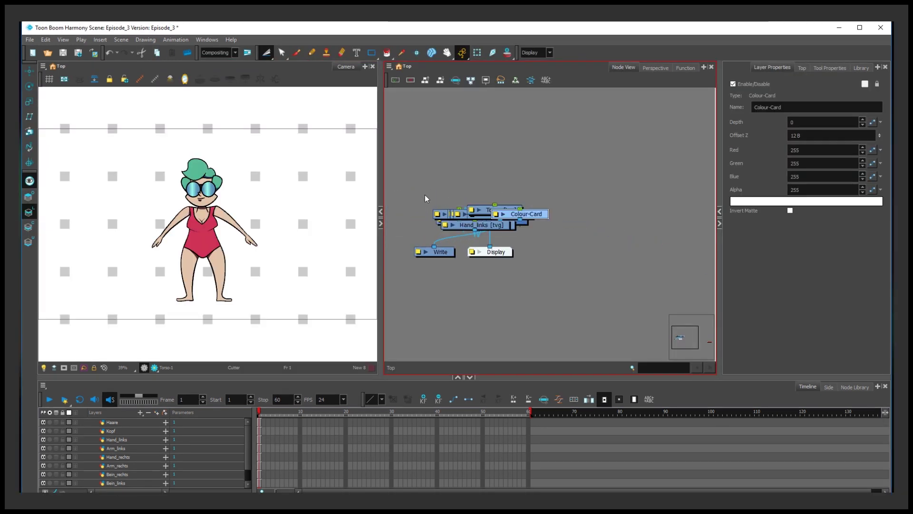
drag(424, 195, 445, 190)
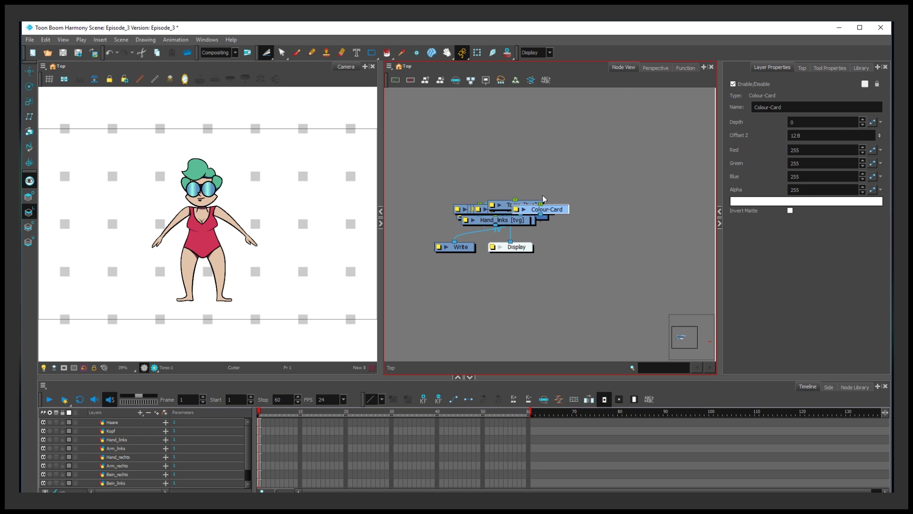
scroll(542, 208, down, 1)
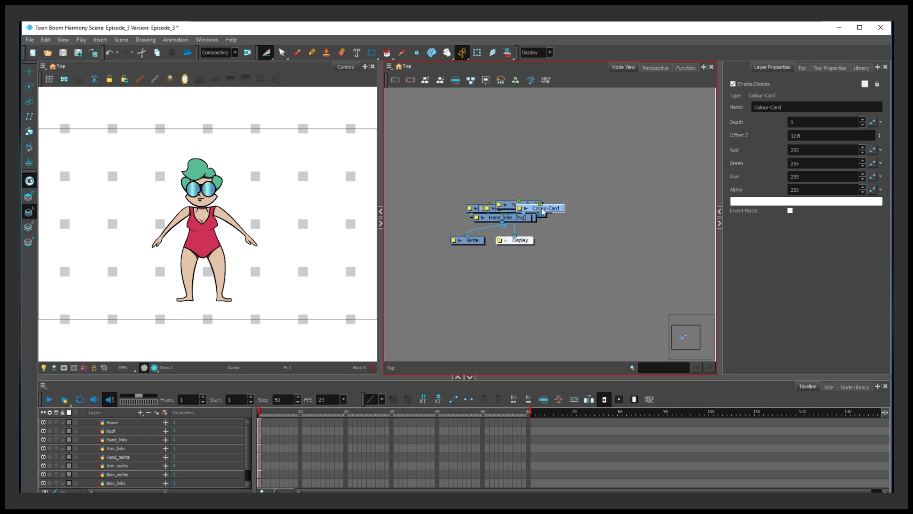
click(515, 240)
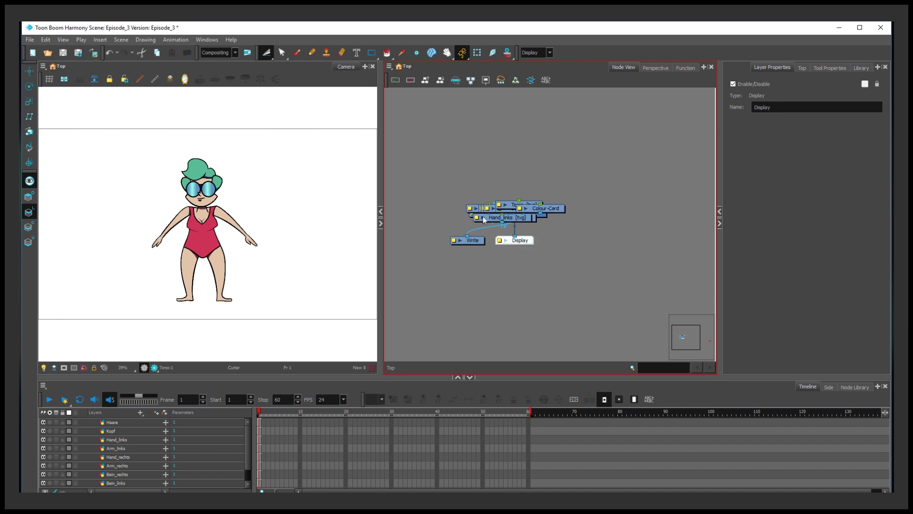
scroll(484, 219, up, 1)
click(440, 80)
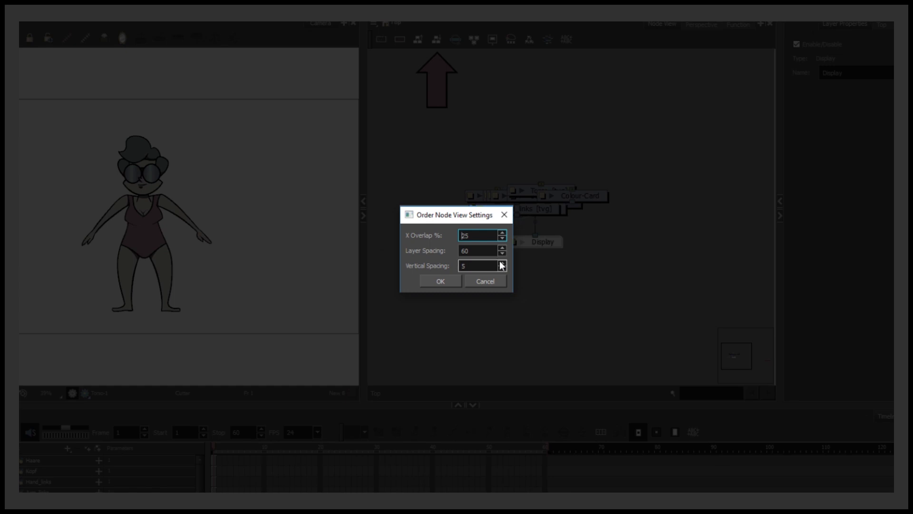
key(Tab)
key(Tab)
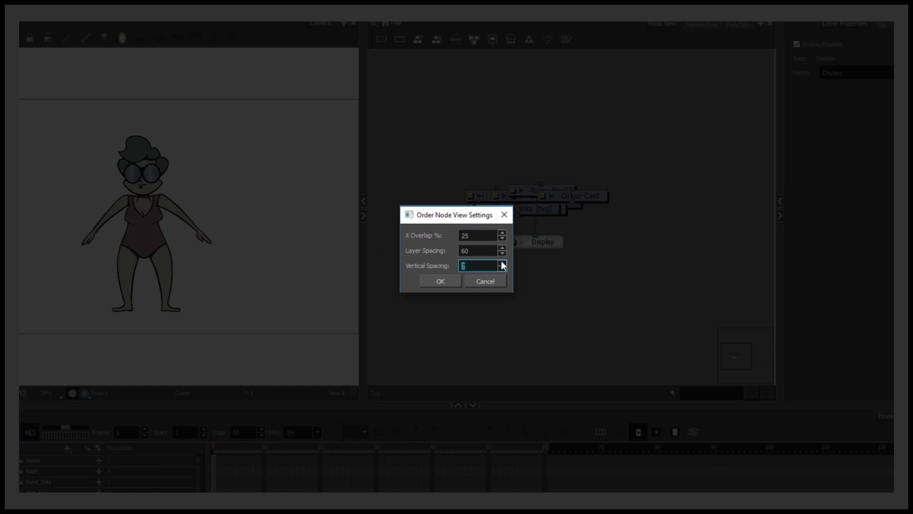
click(458, 281)
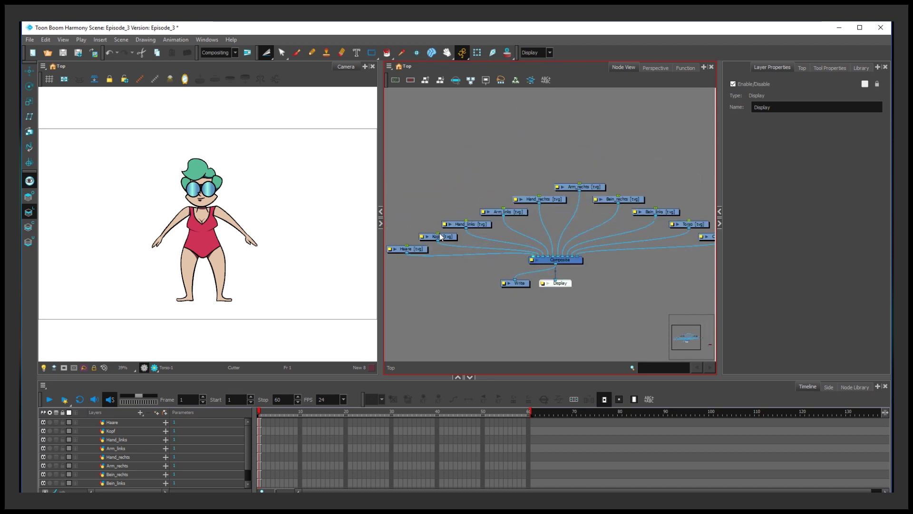
Add a parent peg to every body-part drawing node from Haare to Torso, leaving out the Colour-Card.
drag(389, 132, 693, 238)
scroll(451, 245, down, 1)
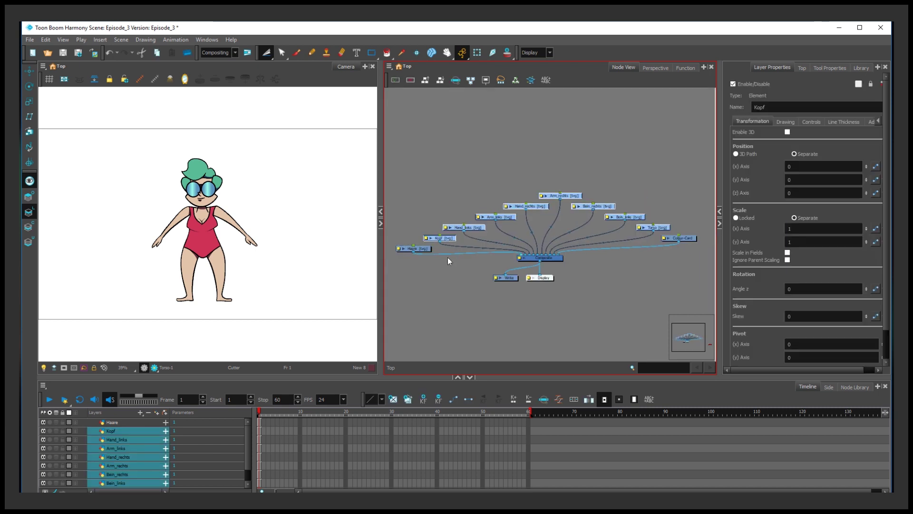
click(430, 251)
drag(400, 165, 659, 229)
drag(490, 222, 397, 263)
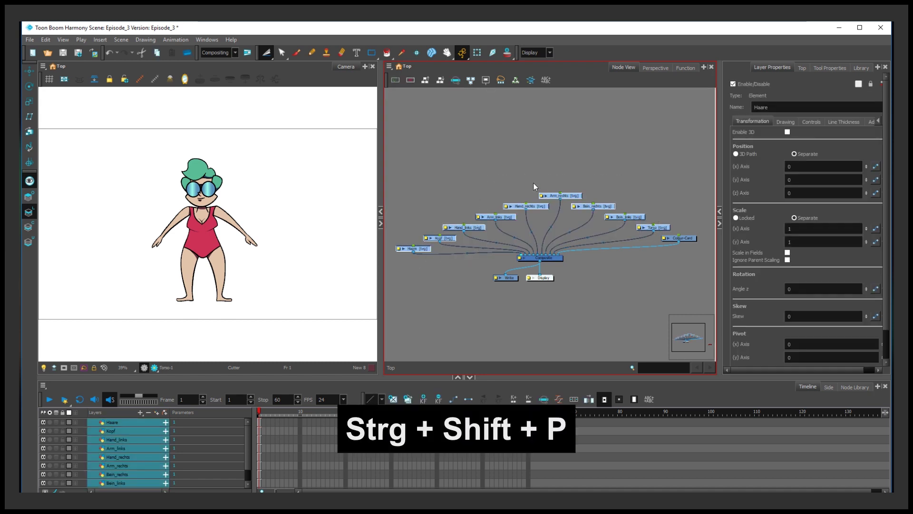
key(ctrl+shift+p)
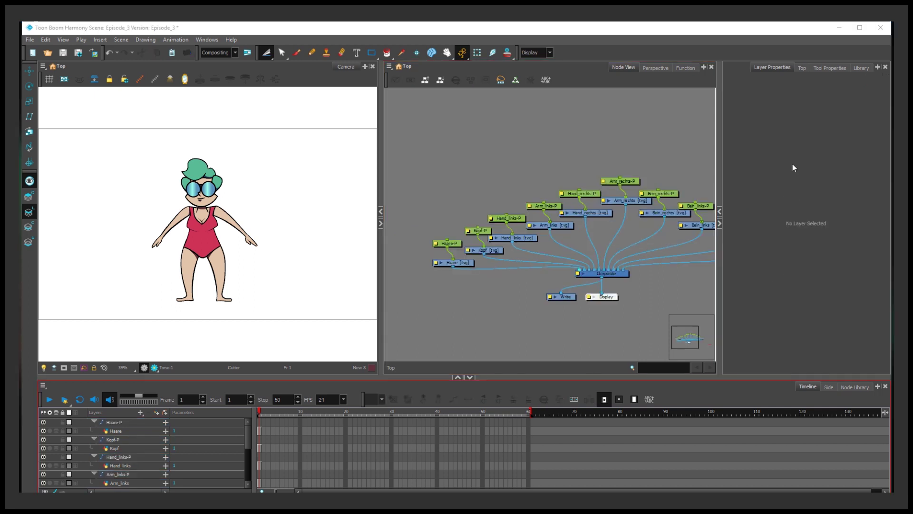
Add a Peg node above the head's nodes and connect it as the parent of the Kopf-P and Haare-P pegs.
click(862, 387)
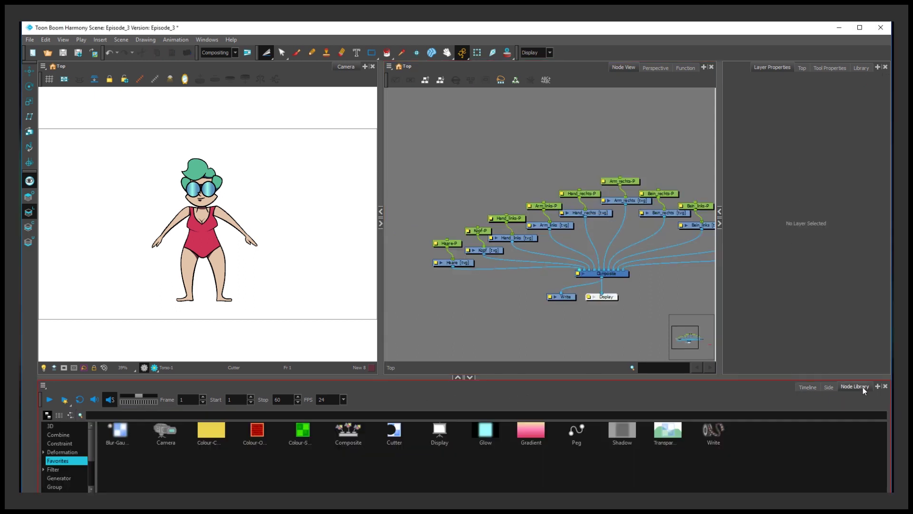
drag(584, 441, 488, 180)
drag(445, 208, 453, 201)
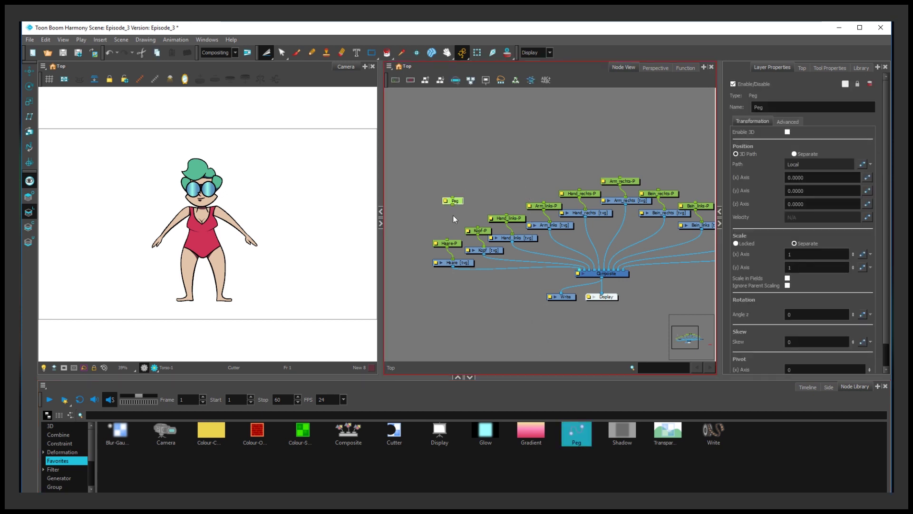
scroll(452, 214, up, 2)
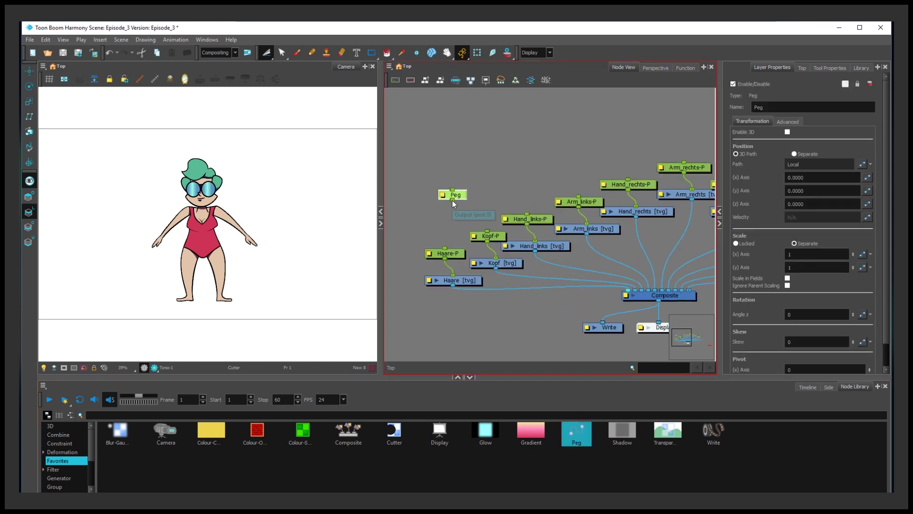
drag(453, 199, 490, 230)
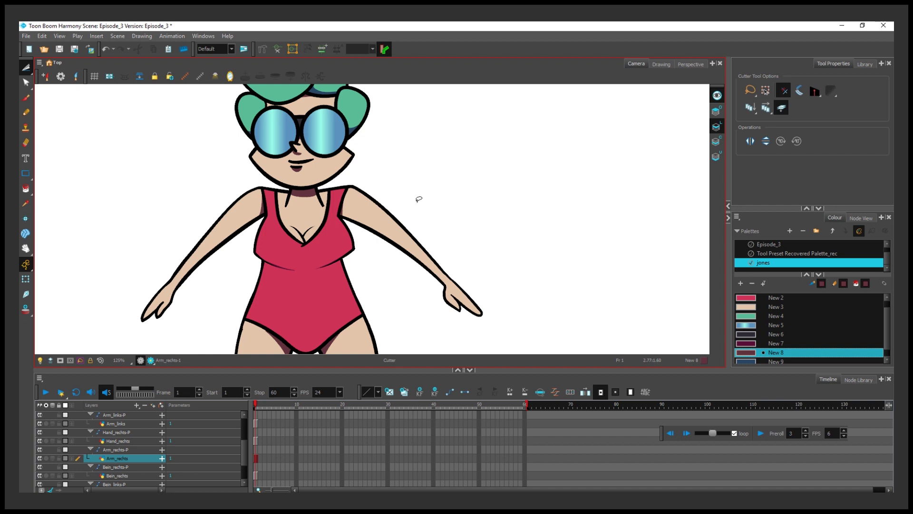
Build a curve deformation along the Arm_rechts drawing from shoulder to wrist with the Rigging tool and adjust its handles to the arm's curve.
click(267, 47)
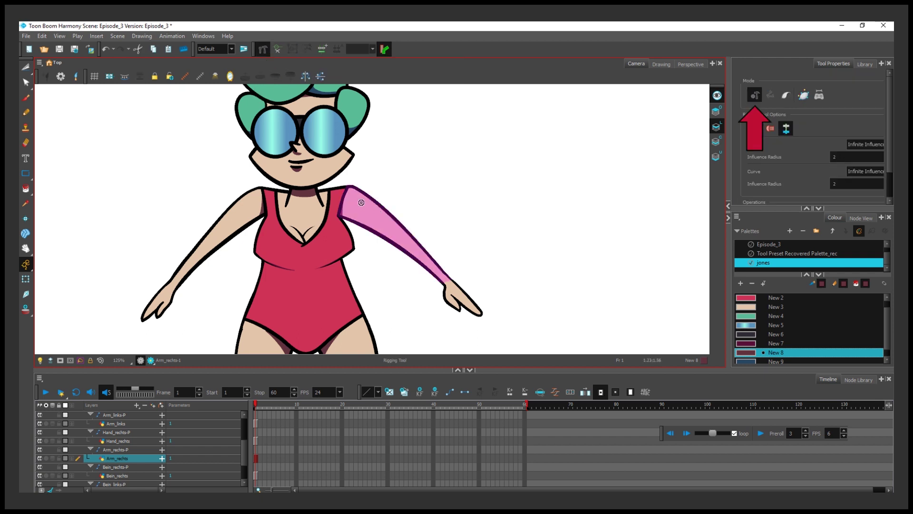
scroll(361, 203, up, 2)
scroll(344, 199, down, 1)
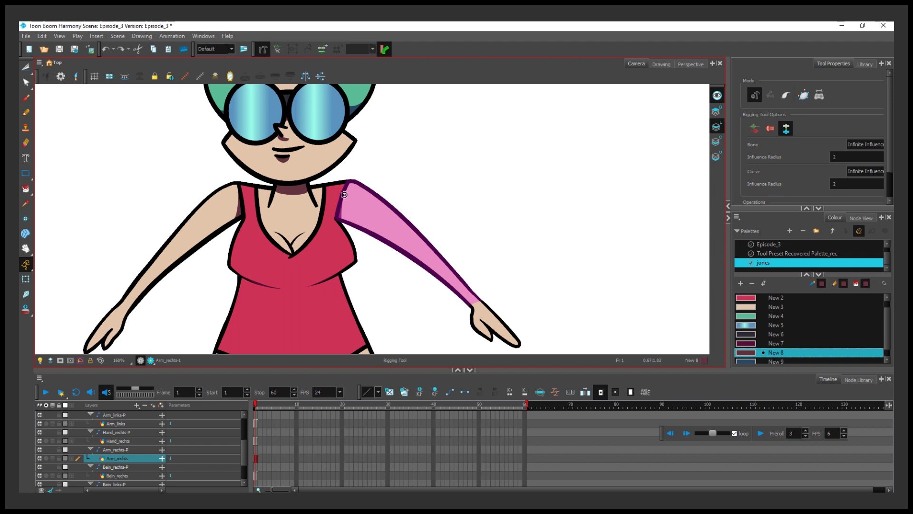
click(367, 209)
click(475, 300)
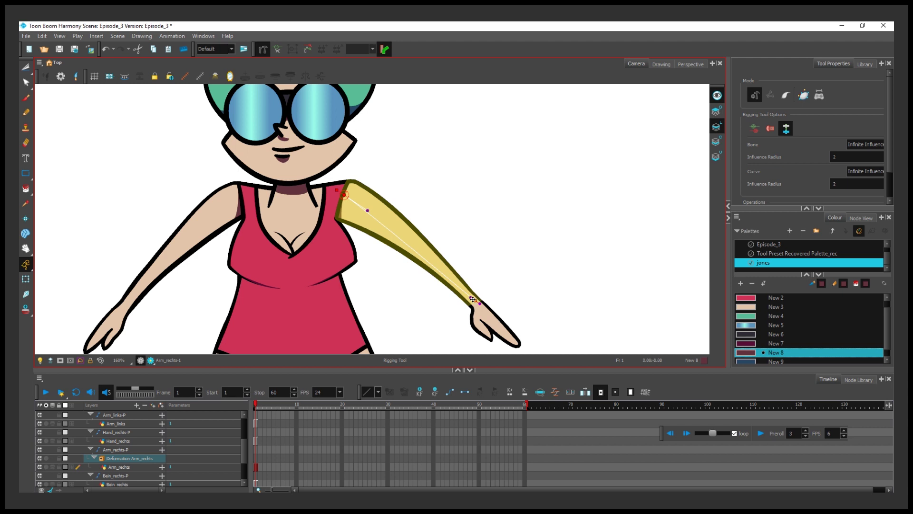
scroll(379, 215, up, 2)
drag(352, 211, 364, 203)
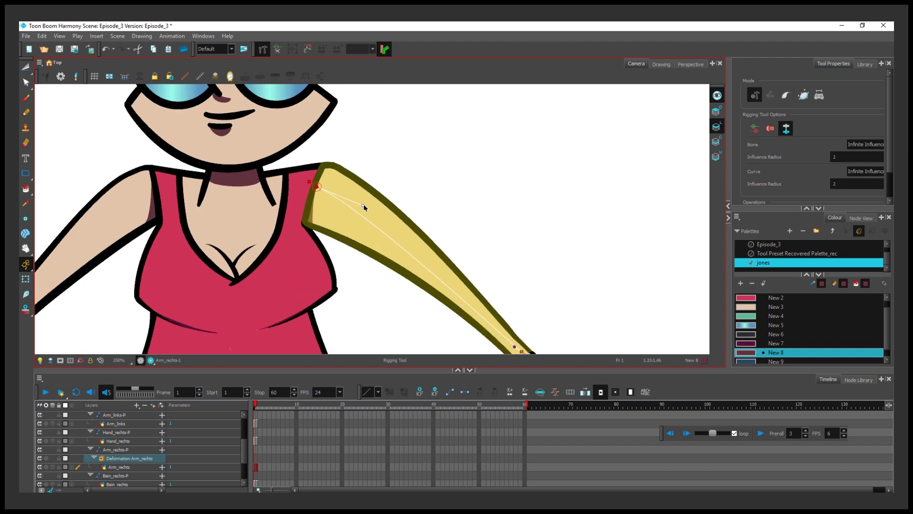
scroll(504, 290, up, 1)
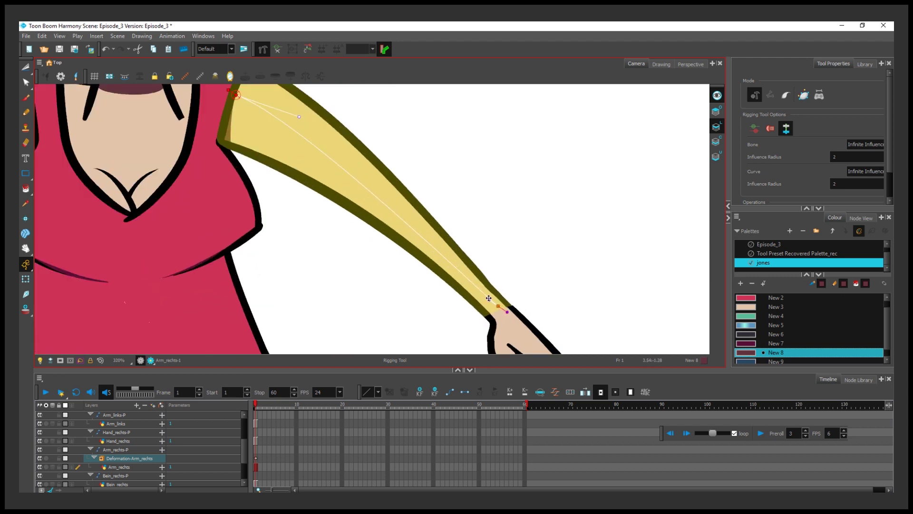
drag(488, 298, 489, 289)
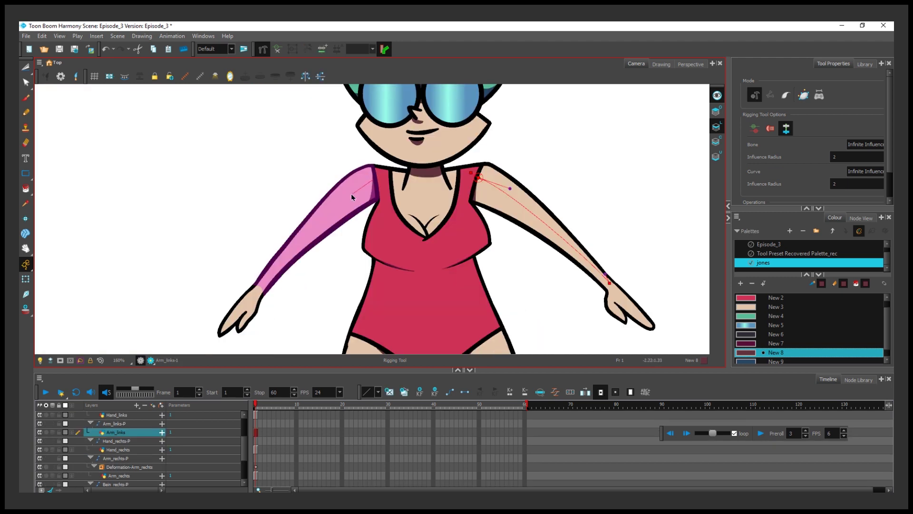
Build a curve deformation along the Arm_links drawing from shoulder to wrist.
click(258, 282)
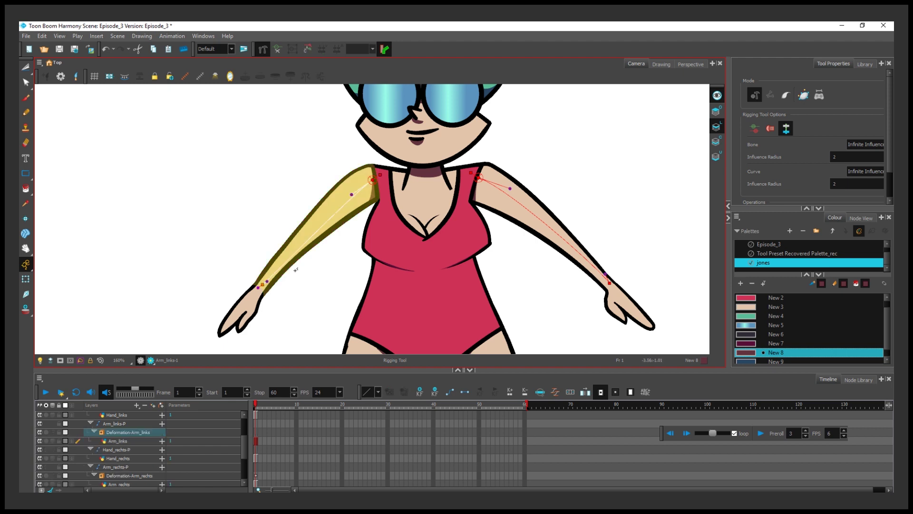
scroll(311, 242, up, 4)
scroll(393, 96, down, 5)
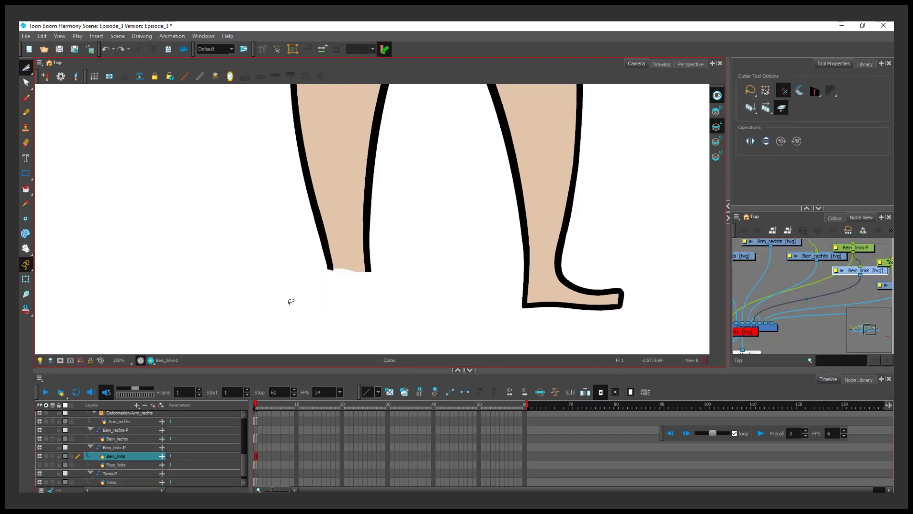
Separate both feet from the leg drawings onto Fuss_links and Fuss_rechts layers and give each foot a parent peg.
scroll(351, 261, up, 2)
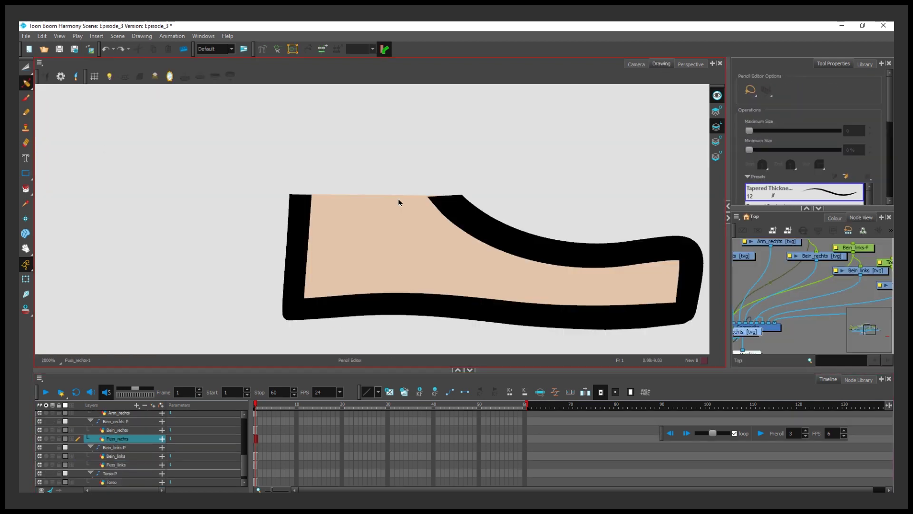
scroll(399, 202, down, 8)
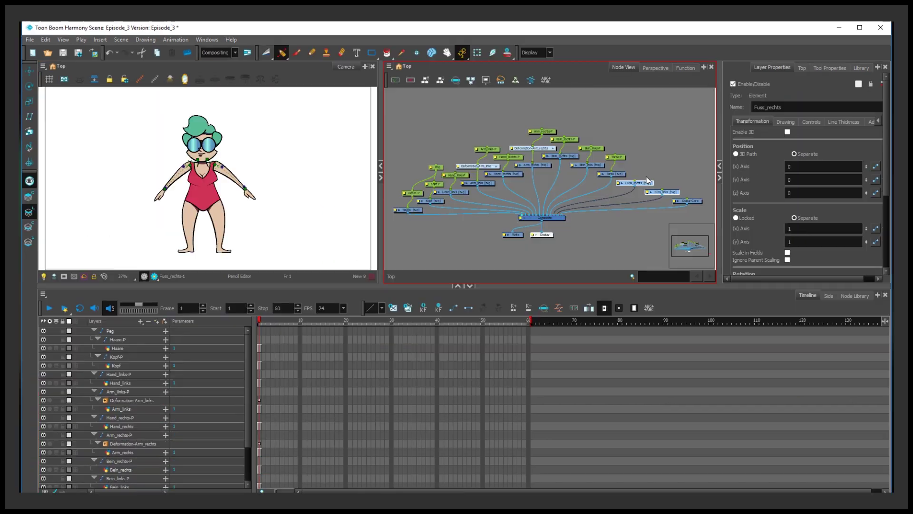
click(648, 181)
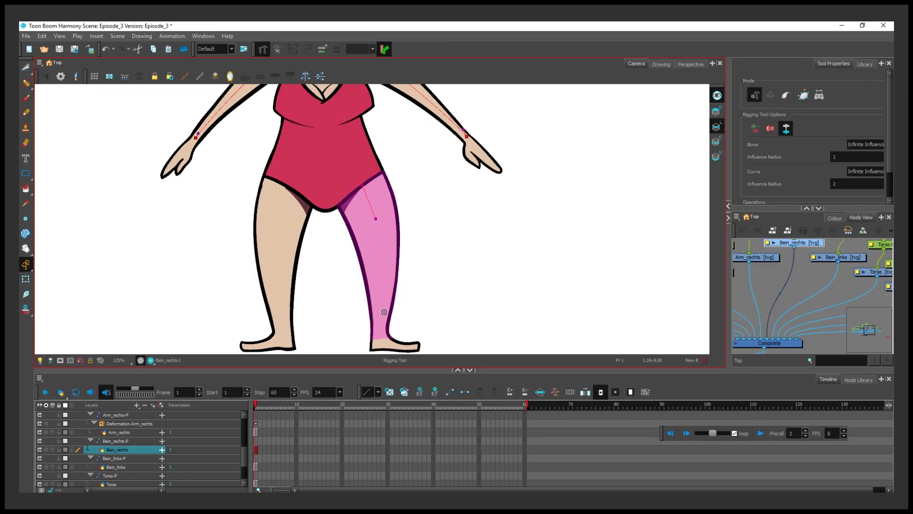
Build curve deformations along the Bein_rechts and Bein_links drawings from hip to ankle with the Rigging tool.
click(384, 312)
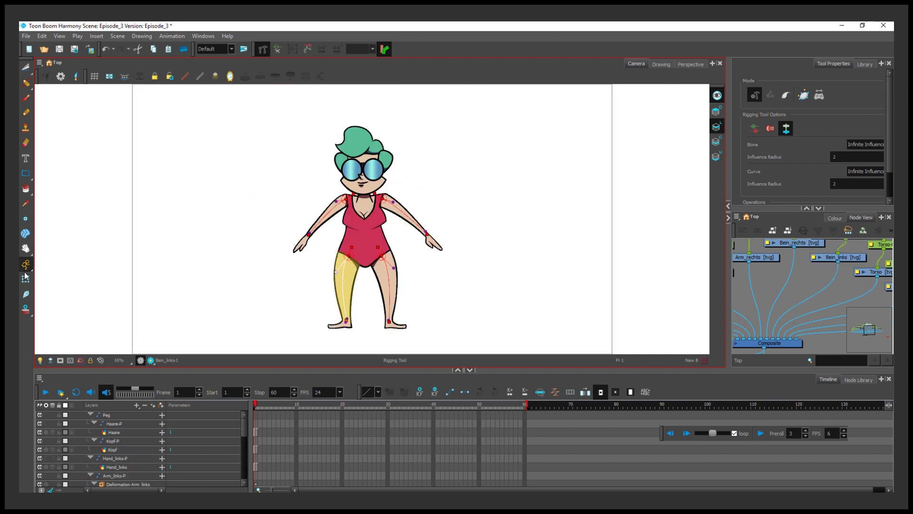
Try bending the limbs with the Transform tool by moving their deformation points, undoing the test poses.
click(26, 276)
scroll(335, 333, up, 2)
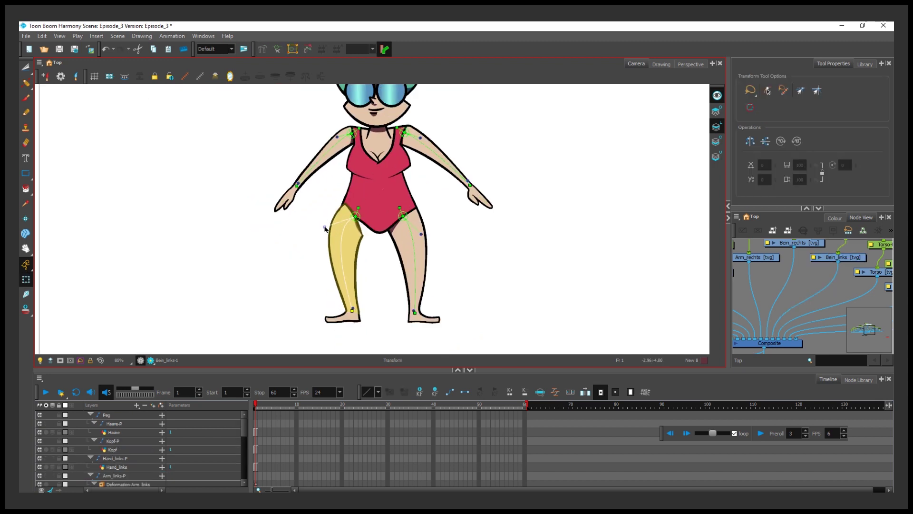
drag(311, 180, 303, 198)
drag(350, 147, 351, 166)
key(ctrl+z)
click(349, 226)
drag(350, 225, 361, 234)
key(ctrl+z)
scroll(341, 318, up, 2)
drag(345, 335, 333, 334)
key(ctrl+z)
scroll(432, 192, down, 1)
drag(423, 180, 407, 191)
key(ctrl+z)
key(shift+m)
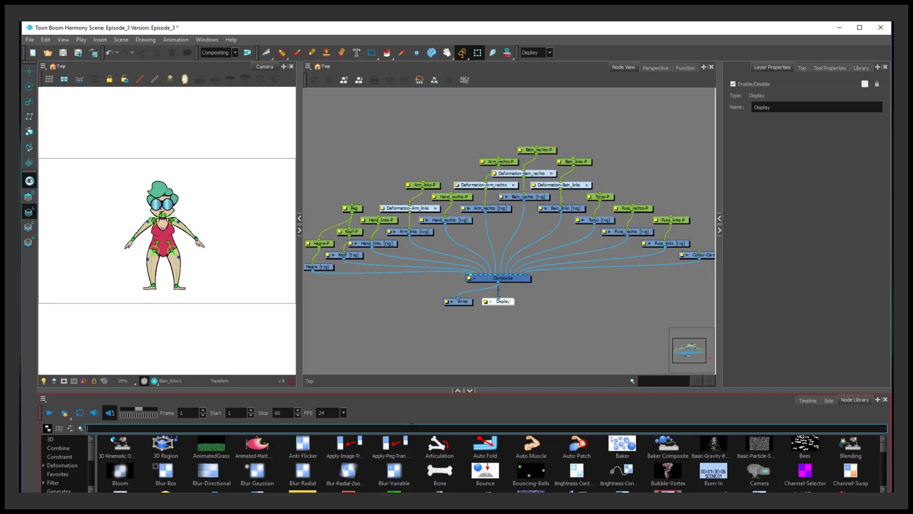
Find the Kinematic Output node and insert it between Deformation-Arm_links and the Hand_links-P peg.
text(kin)
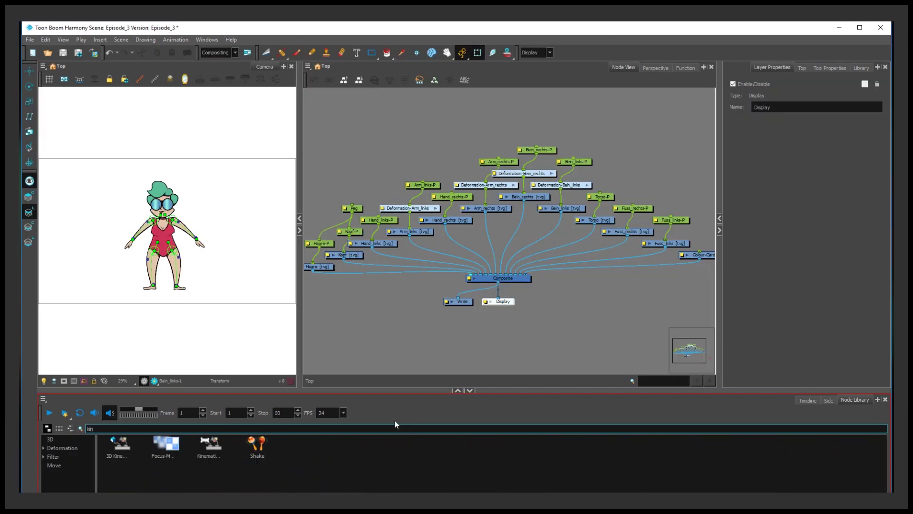
drag(216, 448, 425, 234)
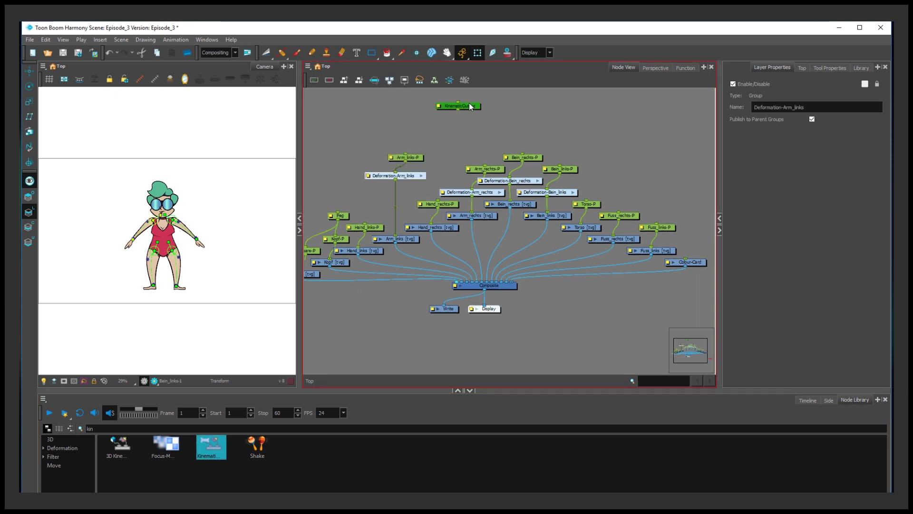
drag(467, 107, 365, 224)
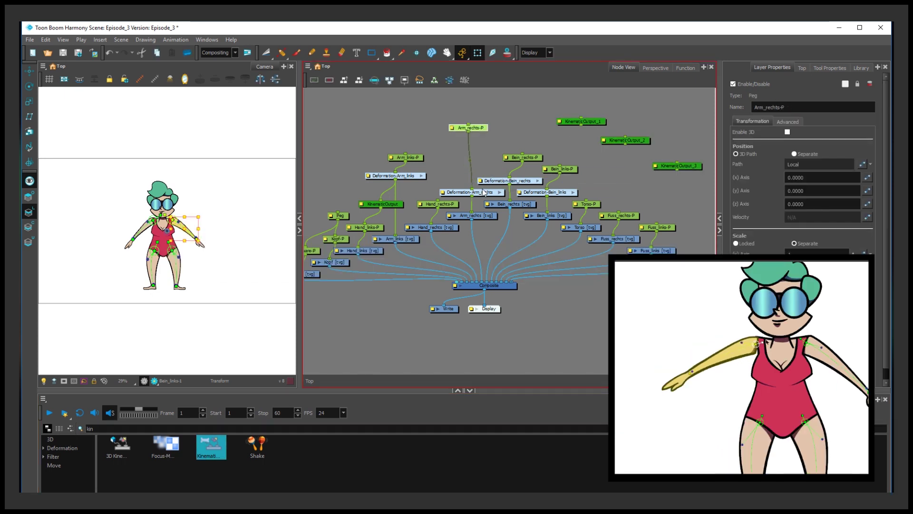
Connect three more Kinematic Output nodes between the right arm and both leg deformations and their Hand_rechts-P, Fuss_rechts-P and Fuss_links-P pegs.
click(543, 115)
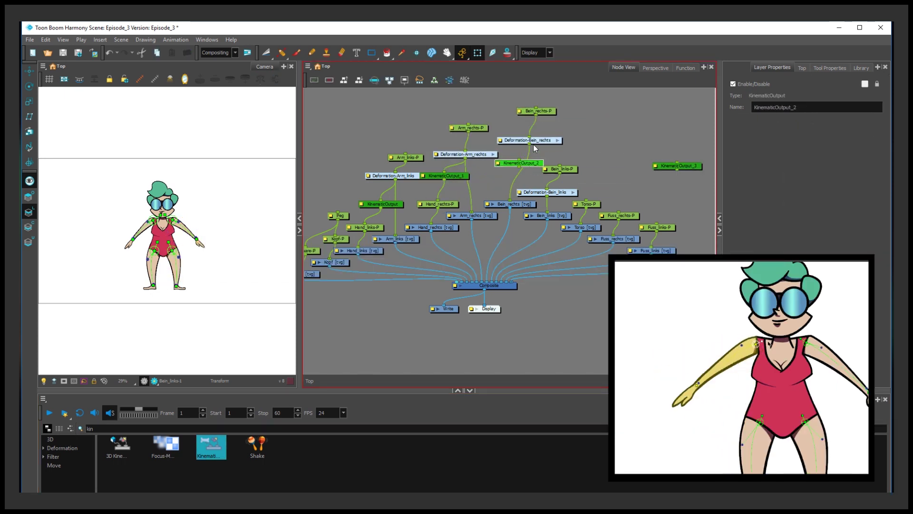
drag(529, 144, 580, 155)
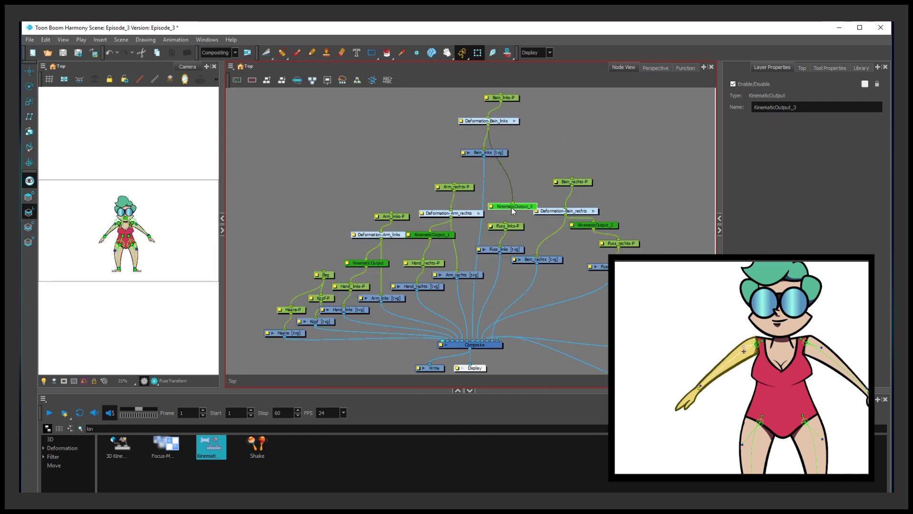
drag(507, 100, 510, 135)
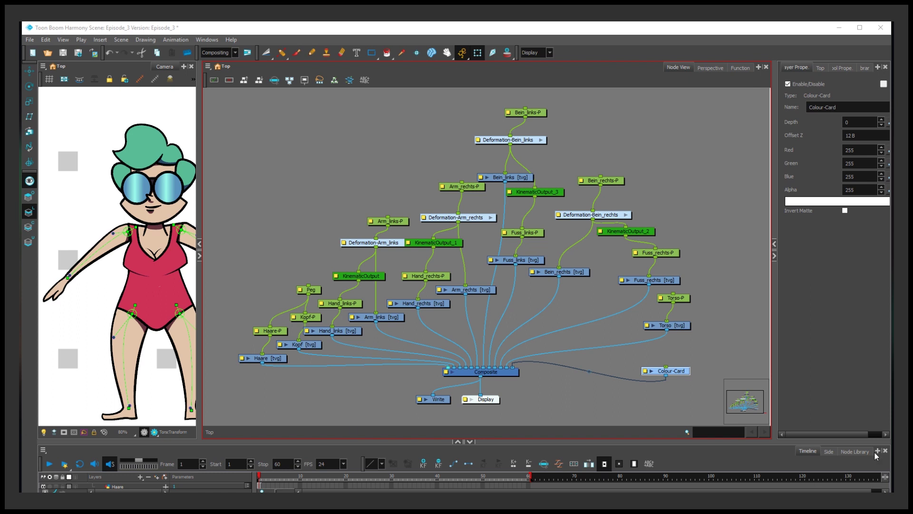
Add a new Composite node below the head and reroute the Haare and Kopf drawings from the main Composite into it.
click(855, 451)
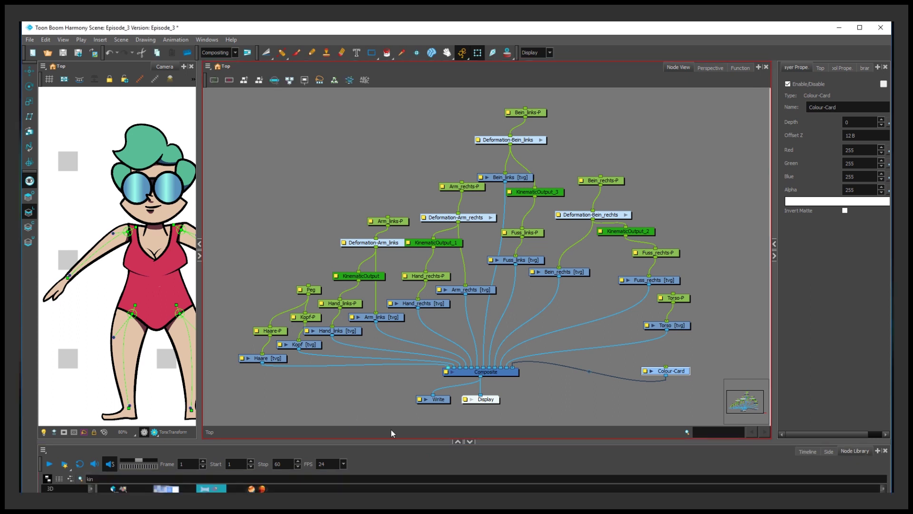
click(161, 459)
text(compo)
drag(256, 476, 319, 380)
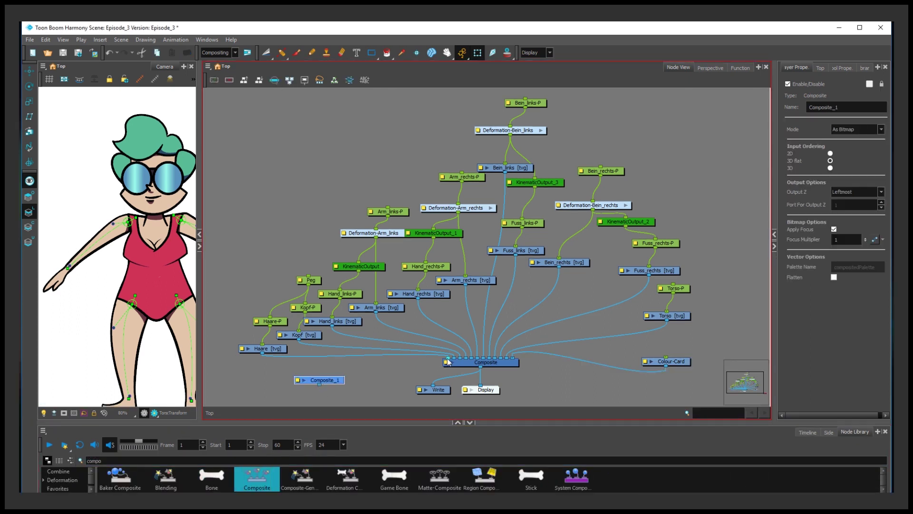
drag(447, 358, 319, 376)
drag(334, 378, 332, 375)
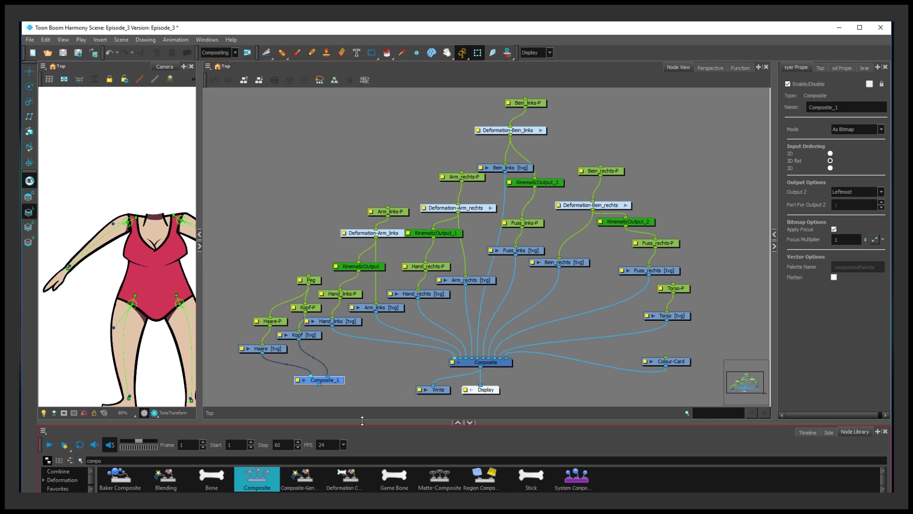
Set the head's Composite node to Pass Through mode.
double_click(299, 381)
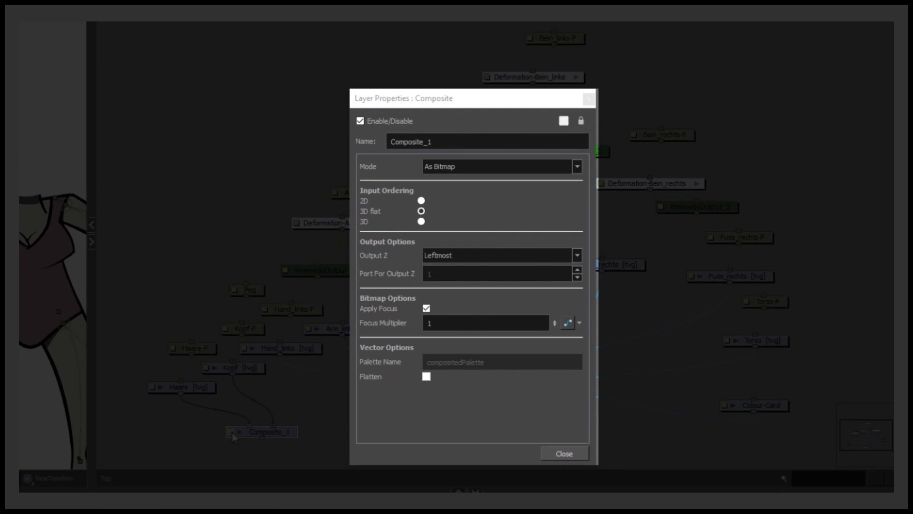
click(460, 164)
click(440, 204)
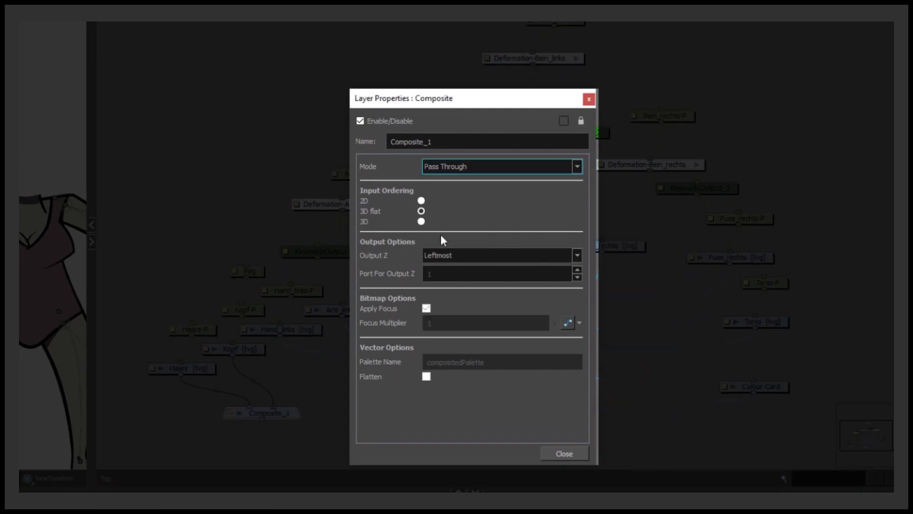
click(559, 455)
Add a Pass Through Composite node for each arm, rerouting the arm and hand drawings from the main Composite into it.
drag(257, 478, 349, 384)
drag(453, 381, 356, 378)
drag(465, 381, 337, 378)
click(318, 383)
click(460, 166)
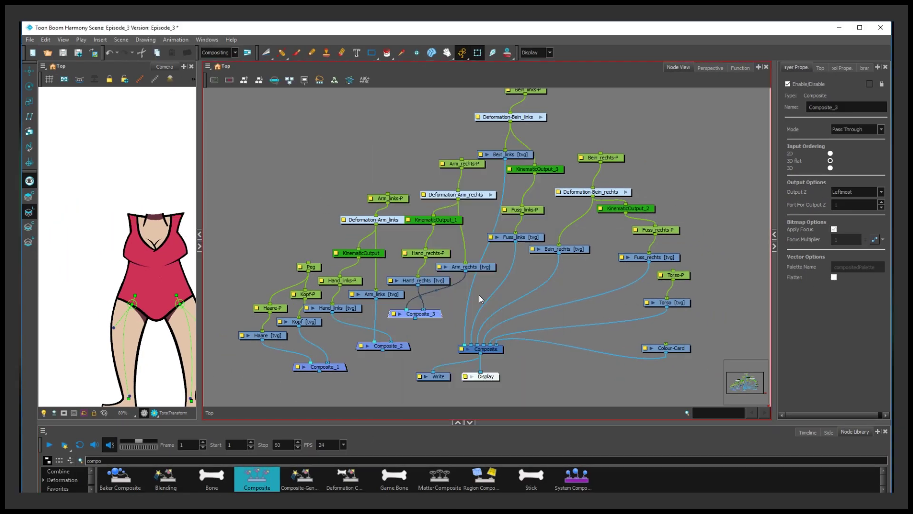
Add a Pass Through Composite node for each leg with its foot, placing the right leg's one beneath its drawings.
drag(473, 350, 489, 221)
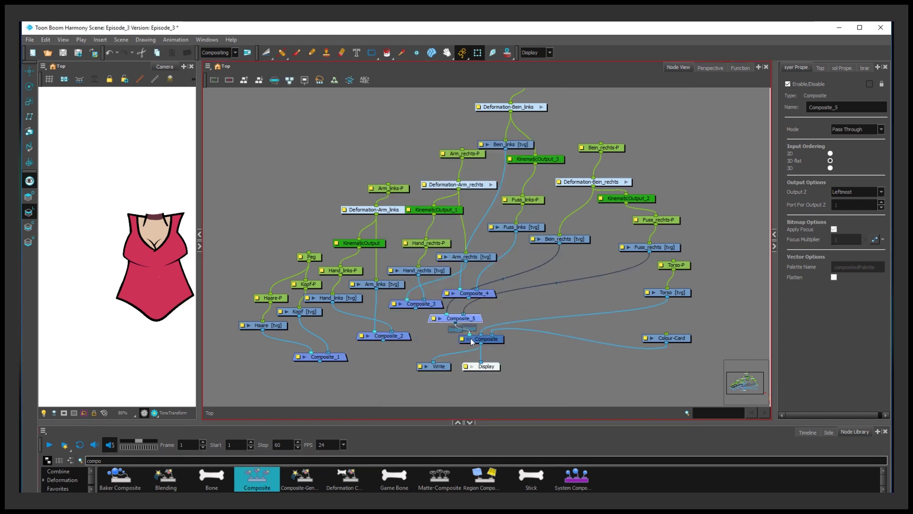
drag(478, 319, 568, 286)
Connect the left leg's, both arms' and the head's Composite nodes to the main Composite.
drag(468, 307, 466, 338)
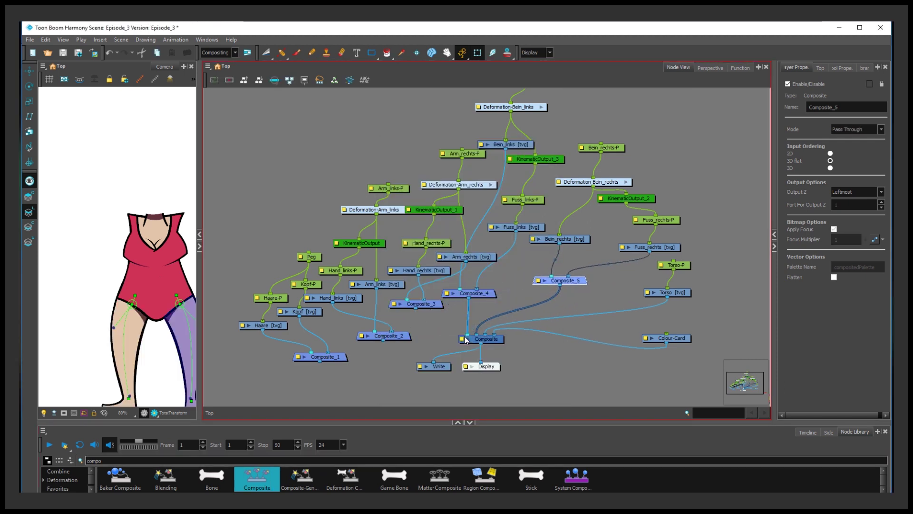
drag(415, 310, 472, 335)
drag(383, 340, 476, 335)
drag(323, 364, 468, 335)
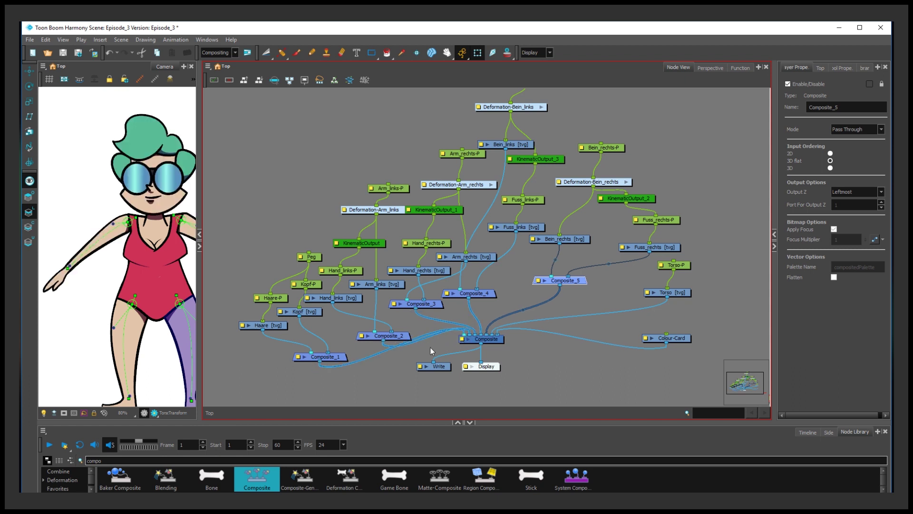
Group all the head nodes, from the parent Peg down to Composite_1.
drag(271, 247, 330, 364)
right_click(329, 360)
mouse_move(373, 312)
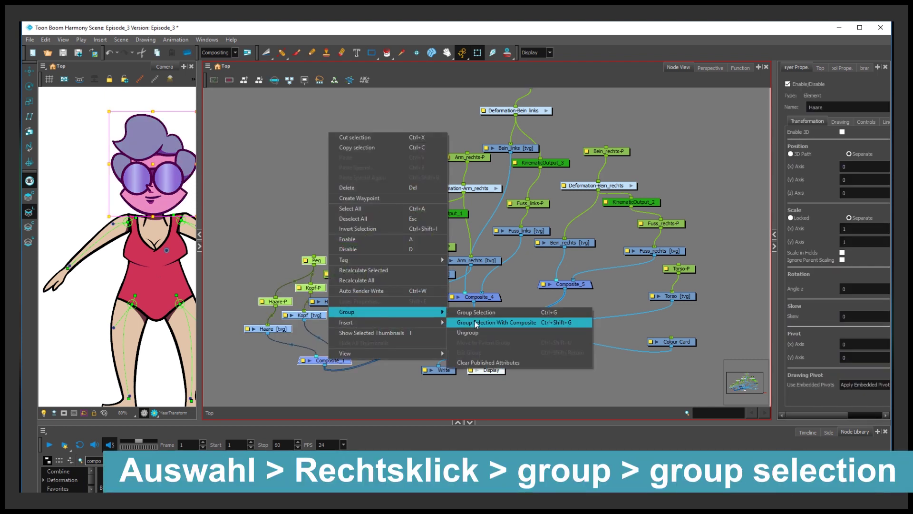
click(480, 313)
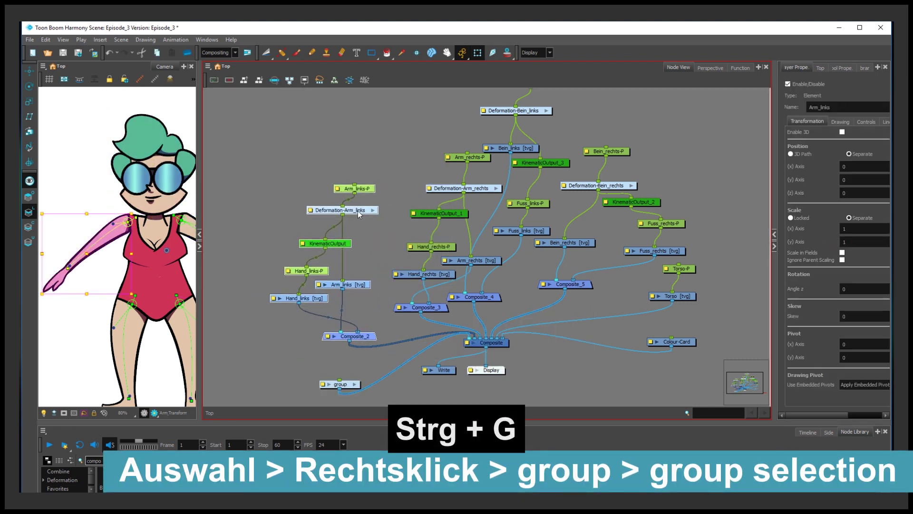
Group the left arm's nodes and the right arm's nodes separately, each from its Peg down to its Composite.
right_click(359, 214)
mouse_move(409, 383)
click(523, 384)
drag(523, 299, 532, 283)
drag(481, 164, 539, 284)
shift+click(565, 152)
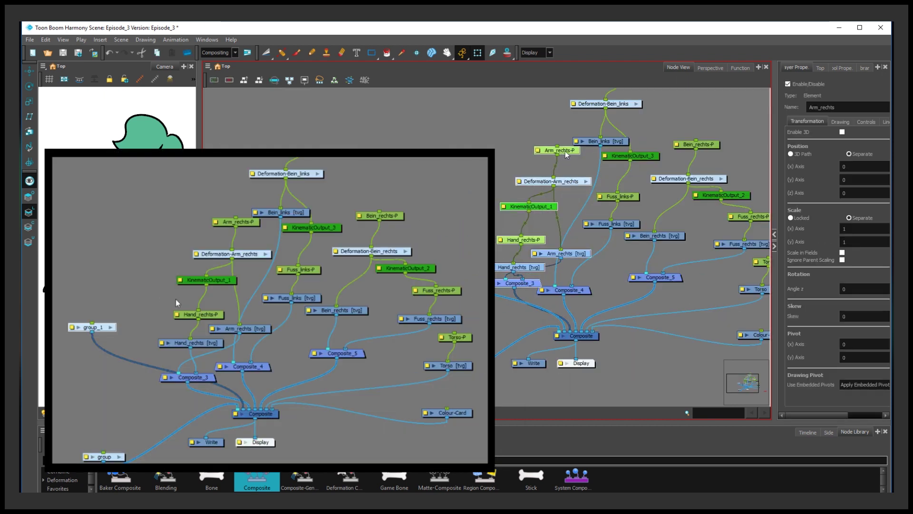
Group each leg's nodes separately, from the leg's Peg down to its Composite, including the foot.
drag(565, 184, 529, 138)
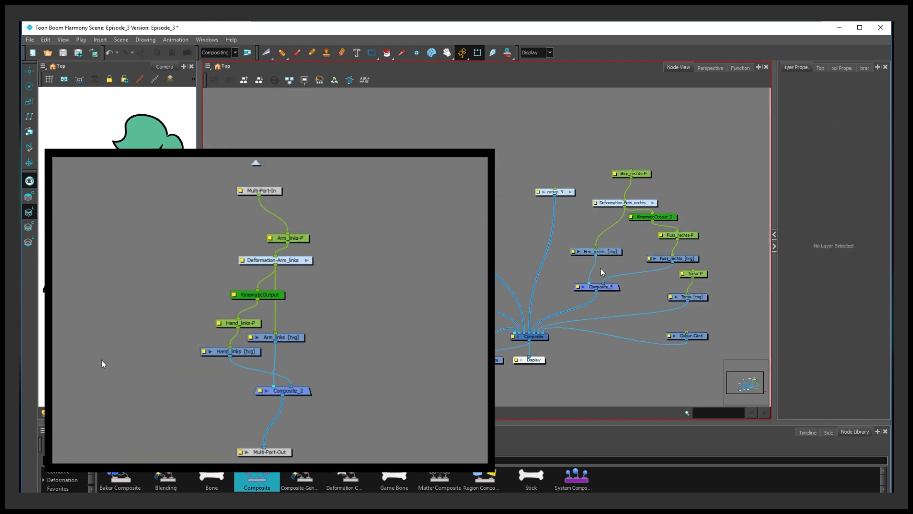
drag(561, 275, 575, 283)
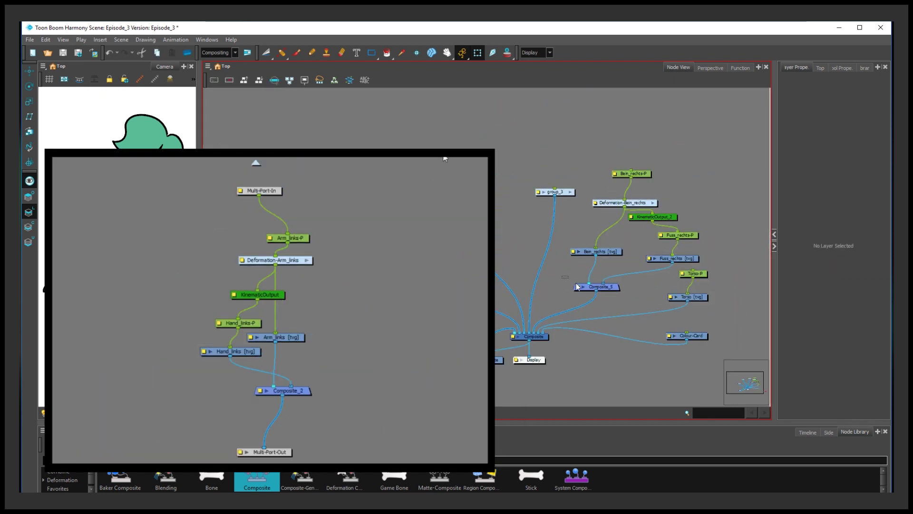
click(577, 286)
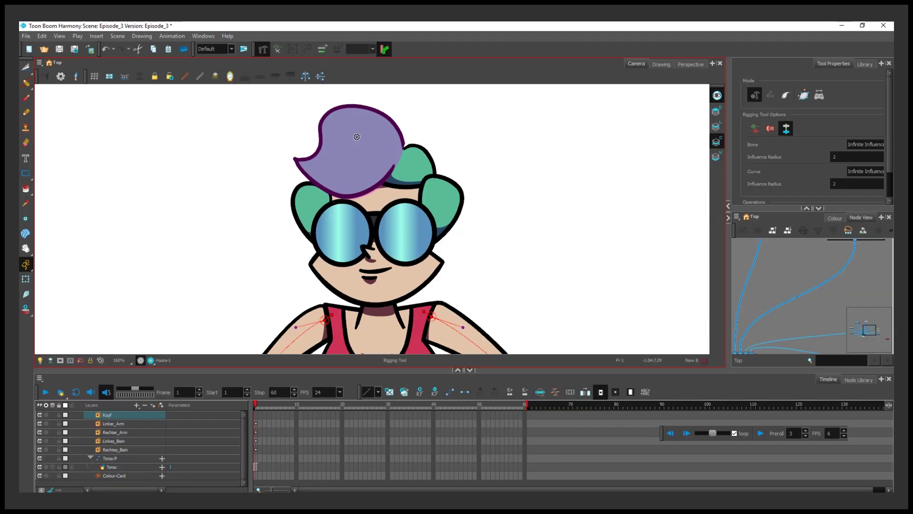
Rig the large front hair lock with a curve deformer from its base to its tip and test-bend it with the Transform tool.
scroll(353, 154, up, 1)
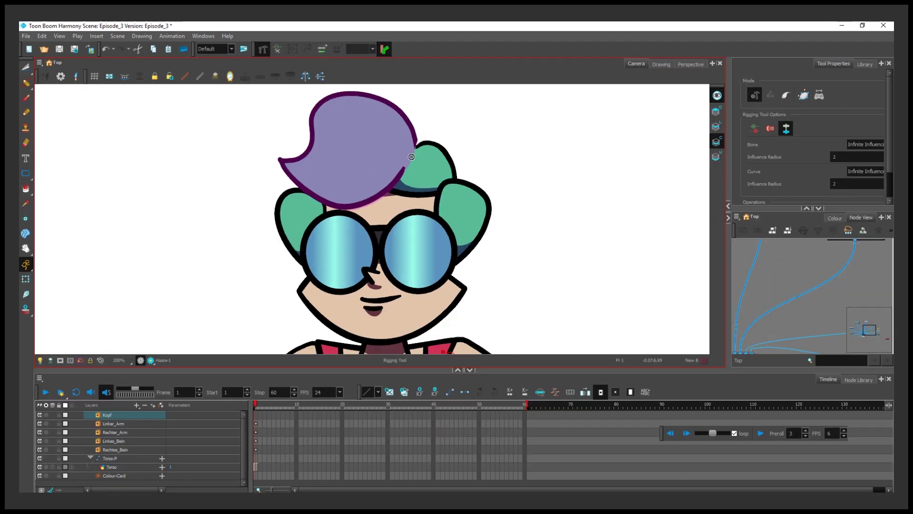
click(280, 163)
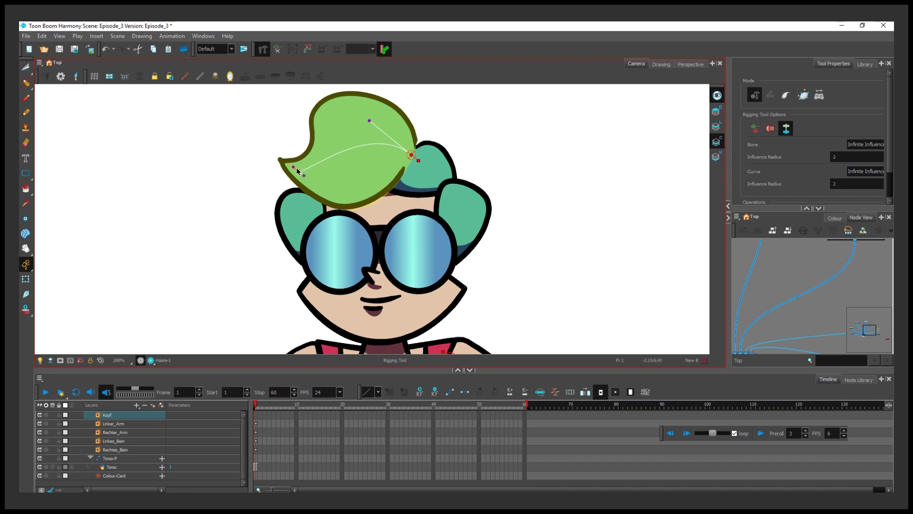
key(shift+t)
drag(298, 170, 290, 158)
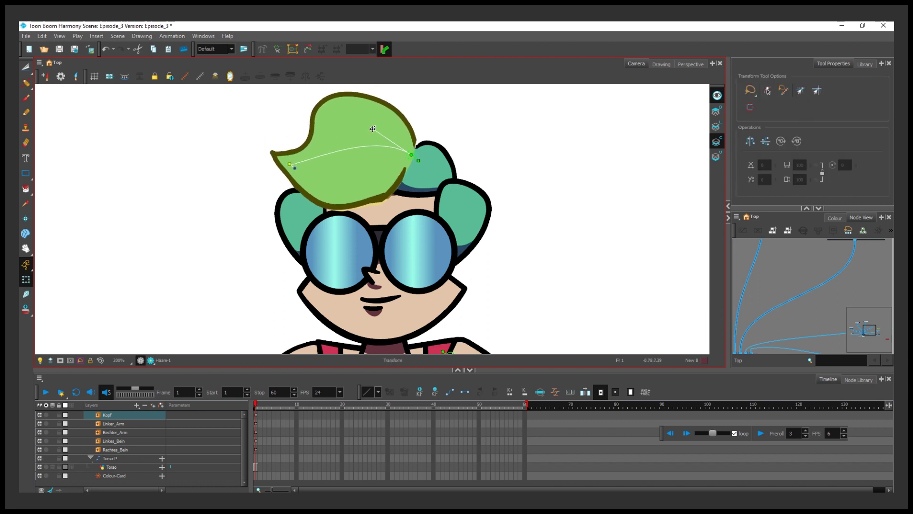
scroll(308, 150, down, 2)
click(480, 209)
scroll(479, 210, down, 3)
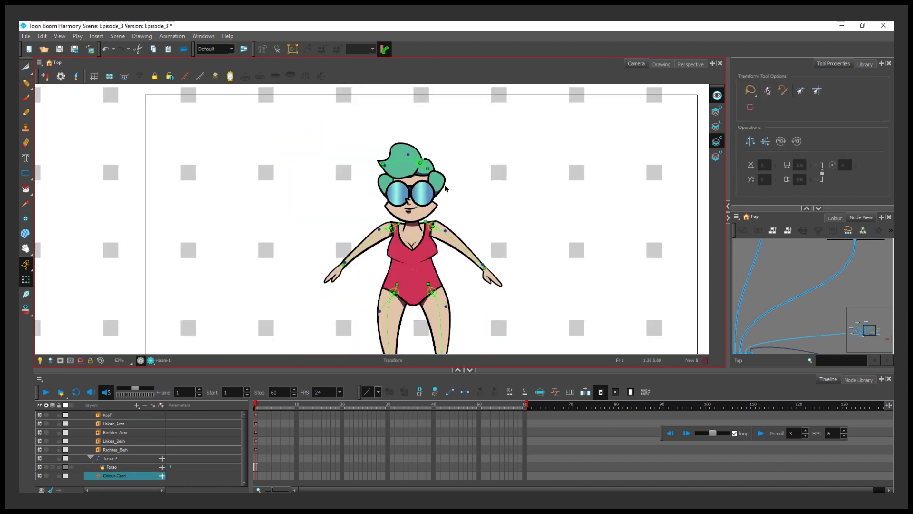
key(ctrl+z)
scroll(440, 136, down, 2)
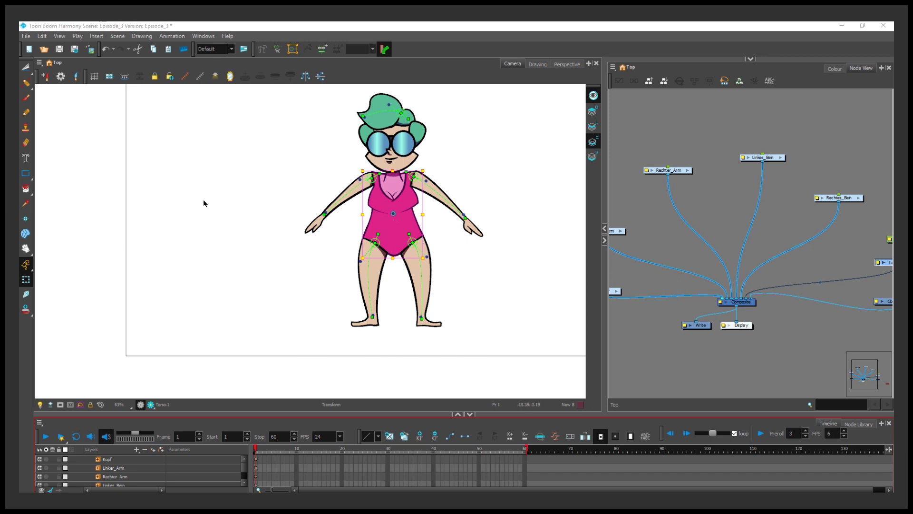
Rig the torso with a two-bone deformer between crotch and neckline and enlarge the bend region around the middle joint.
click(266, 50)
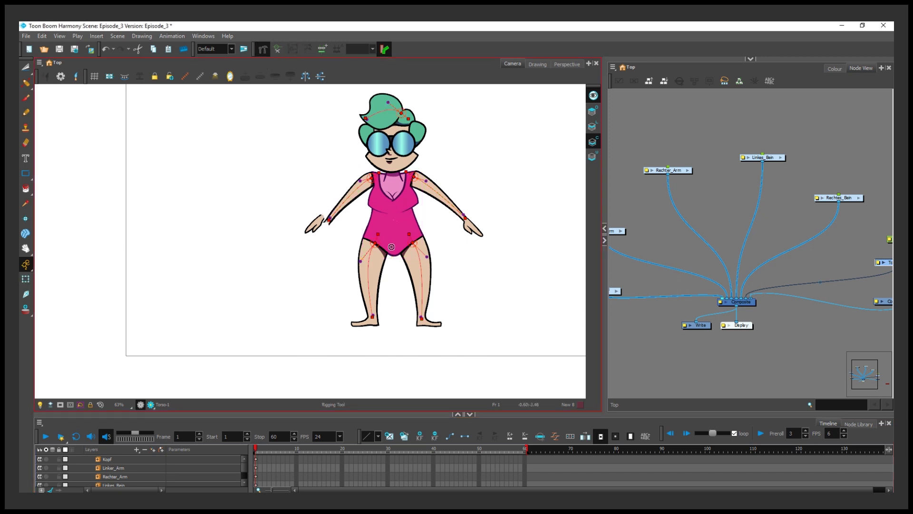
scroll(391, 247, up, 4)
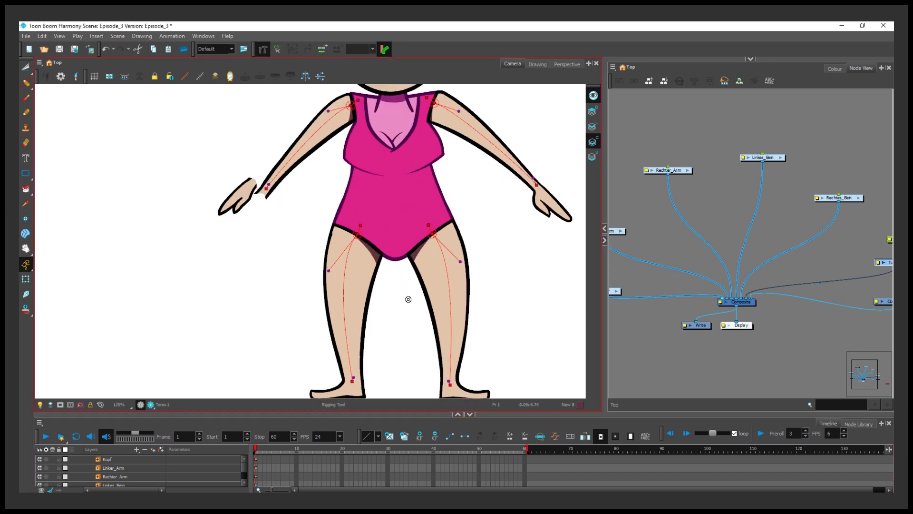
scroll(408, 299, down, 1)
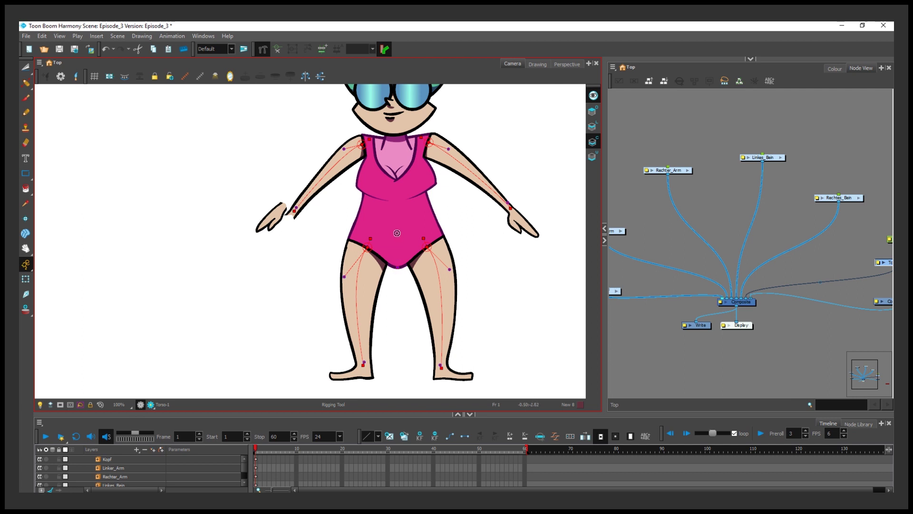
drag(398, 231, 397, 266)
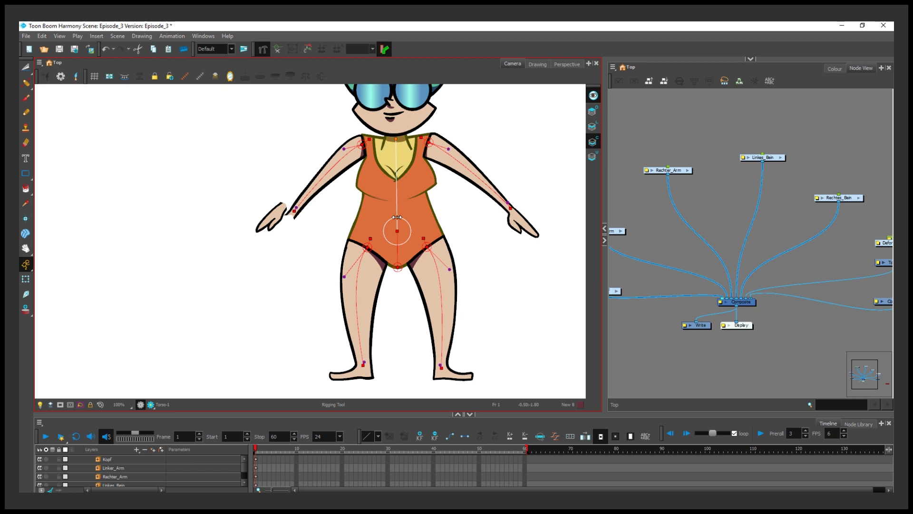
drag(400, 210, 402, 199)
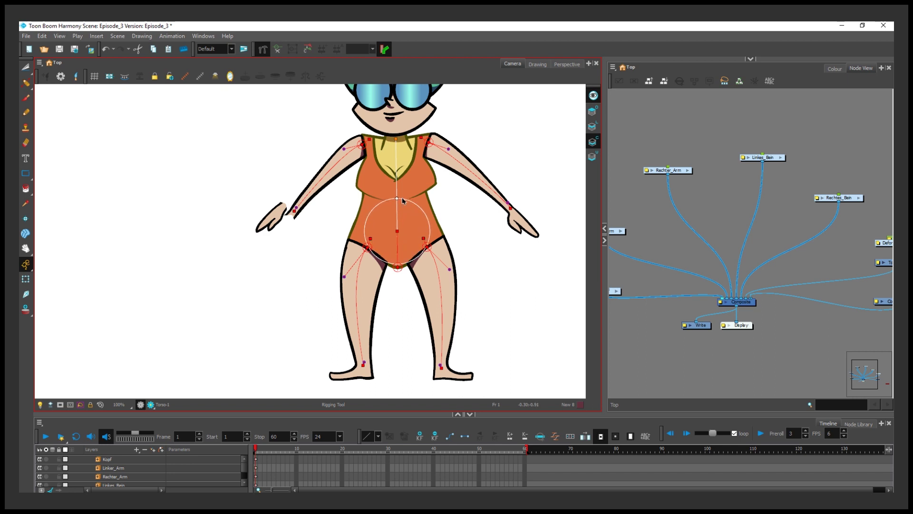
scroll(429, 224, down, 1)
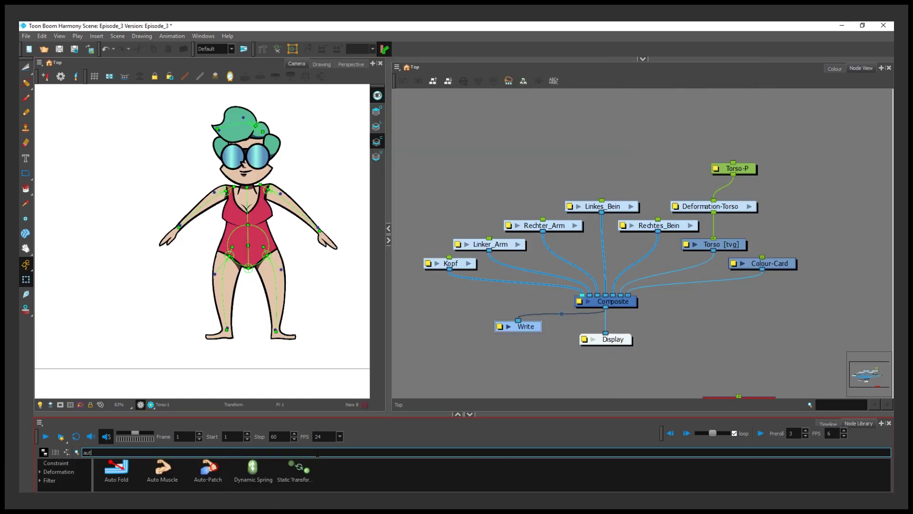
Add a Kinematic Output node and connect it beneath Deformation-Torso.
text(kin)
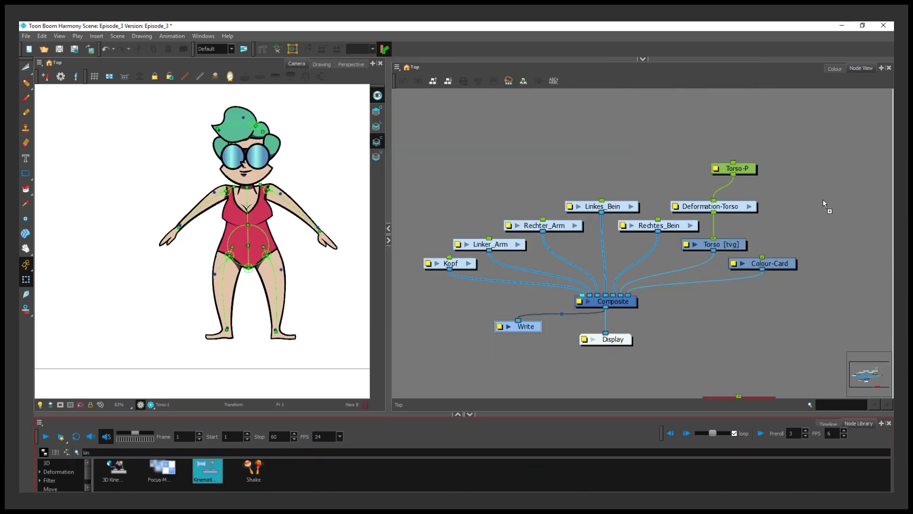
drag(822, 201, 817, 202)
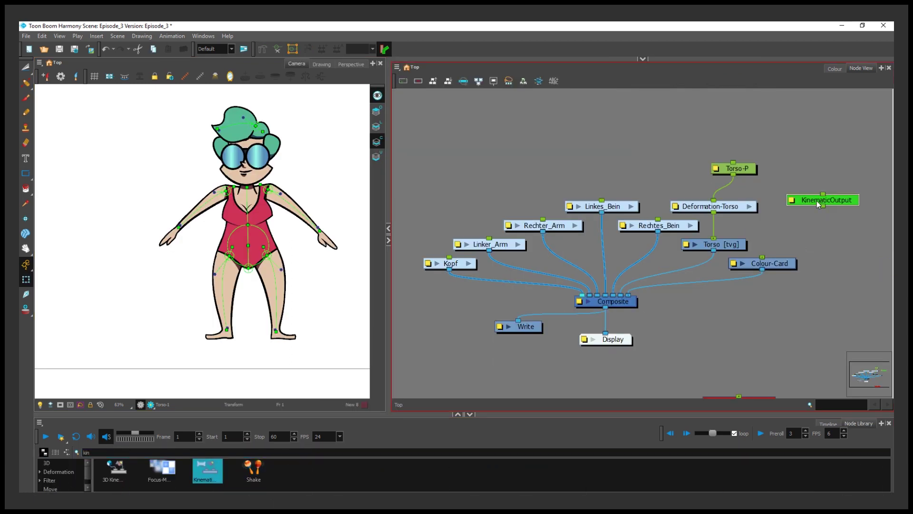
click(764, 139)
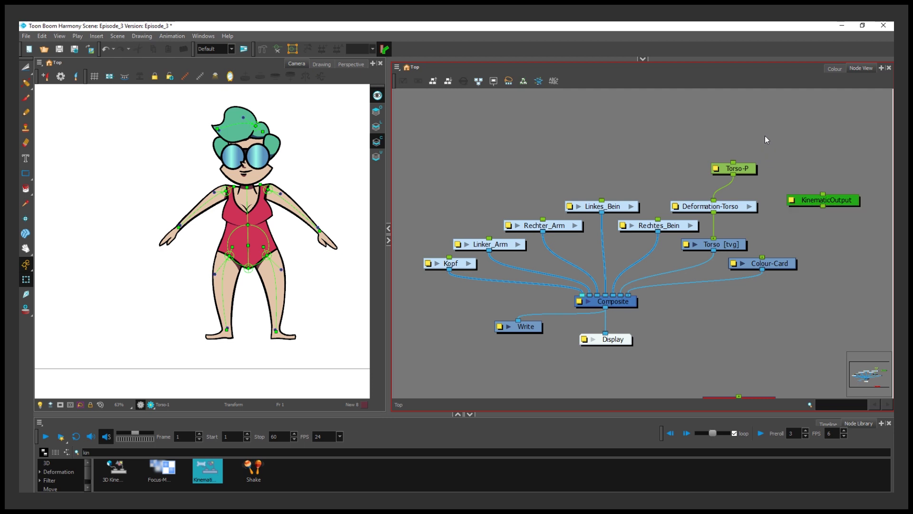
drag(764, 138, 764, 115)
drag(835, 205, 705, 177)
Connect the torso's Kinematic Output to the Rechtes_Bein, Linkes_Bein, Rechter_Arm, Linker_Arm and Kopf groups.
drag(734, 120, 658, 219)
drag(693, 177, 601, 200)
drag(707, 172, 543, 220)
drag(602, 148, 450, 257)
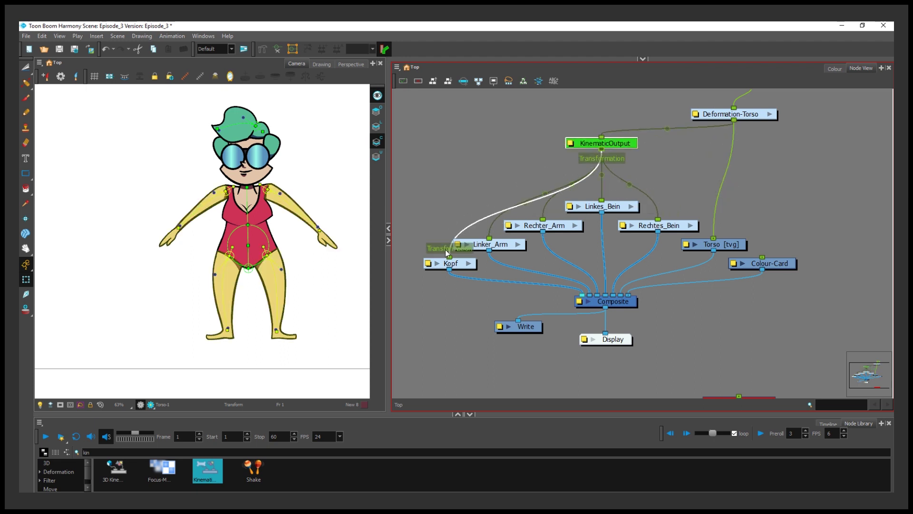
scroll(270, 244, down, 3)
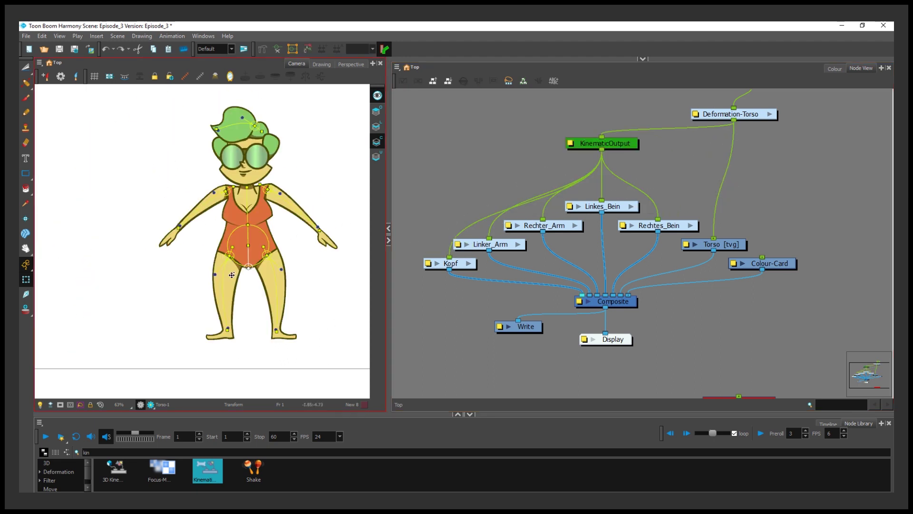
scroll(270, 244, up, 3)
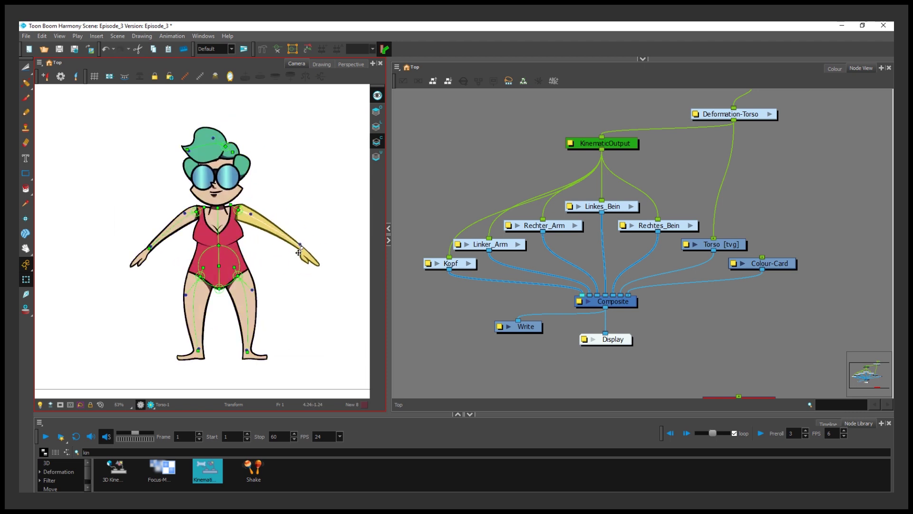
click(244, 310)
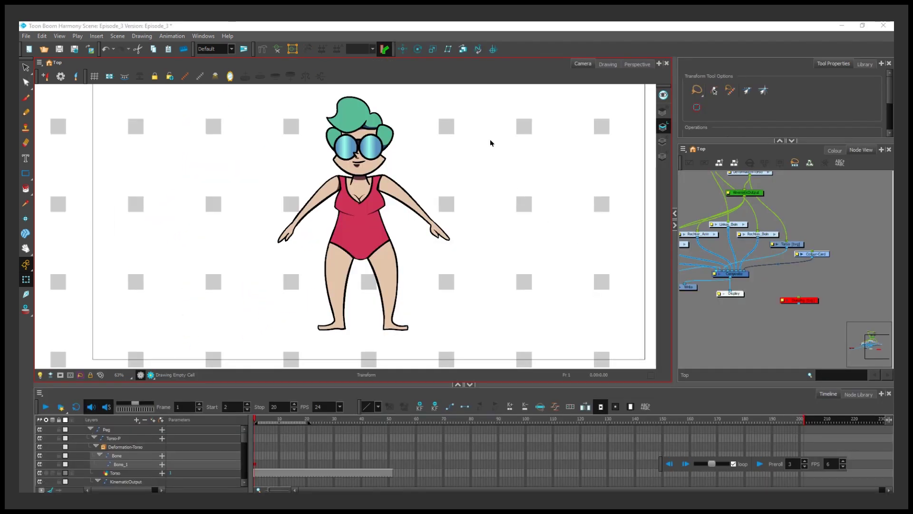
Place the master Peg's pivot at the character's crotch with the Rotate tool.
click(418, 50)
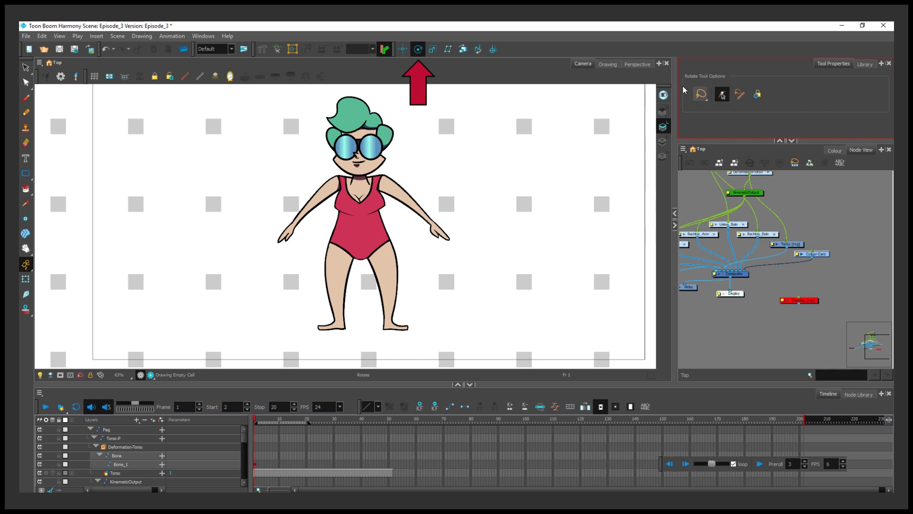
click(125, 429)
scroll(362, 203, up, 3)
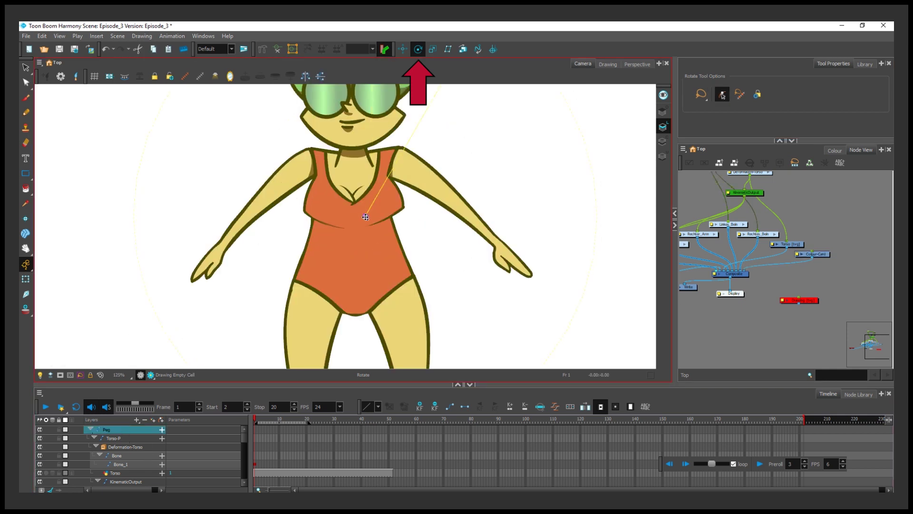
scroll(389, 235, down, 1)
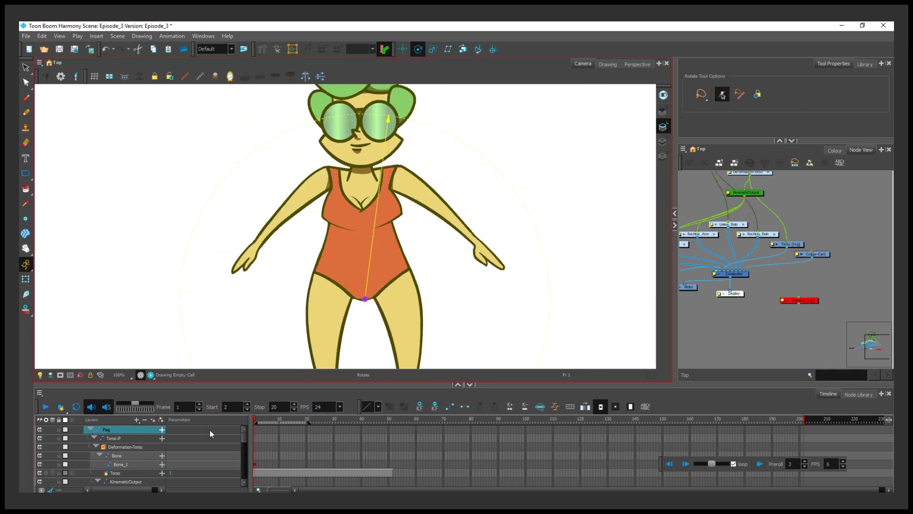
Move the Torso-P pivot down to the lower part of the torso.
click(211, 436)
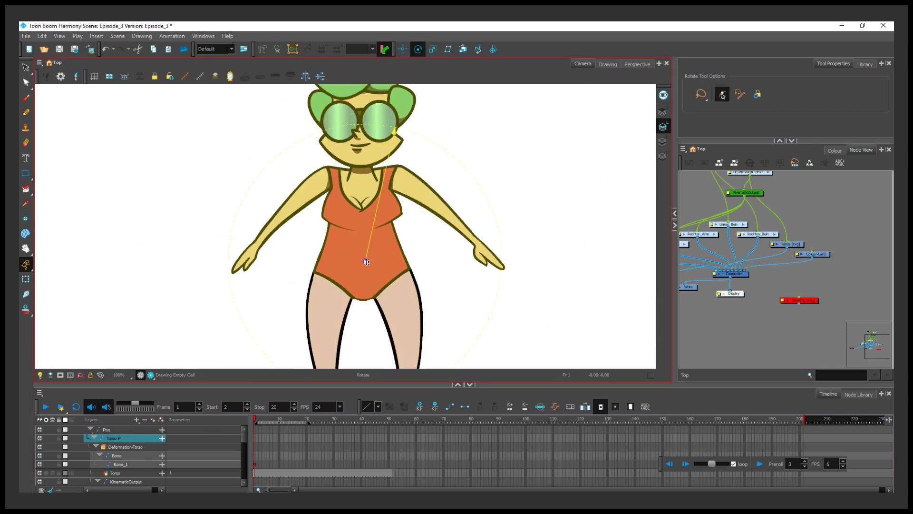
scroll(374, 225, down, 3)
scroll(157, 450, down, 1)
click(137, 446)
click(136, 454)
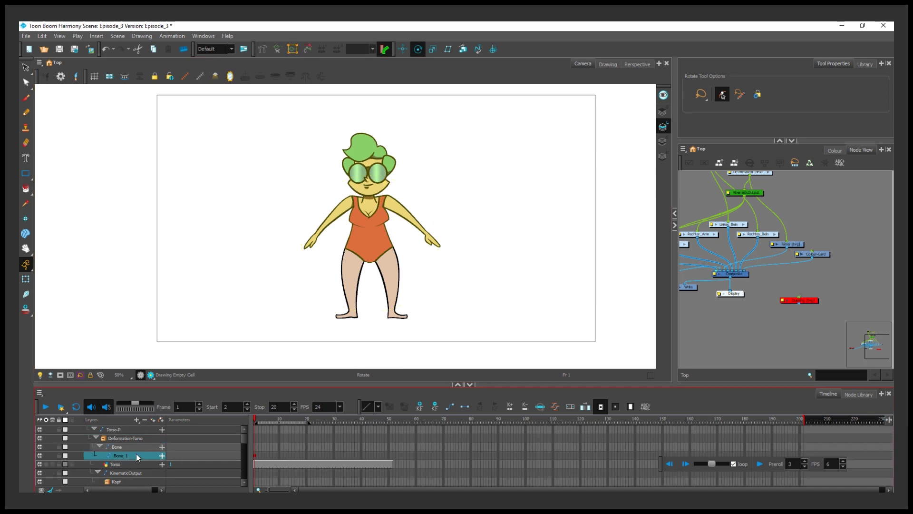
Place the pivot of the Peg inside the Kopf group at the neck.
click(134, 474)
scroll(138, 472, down, 3)
click(135, 465)
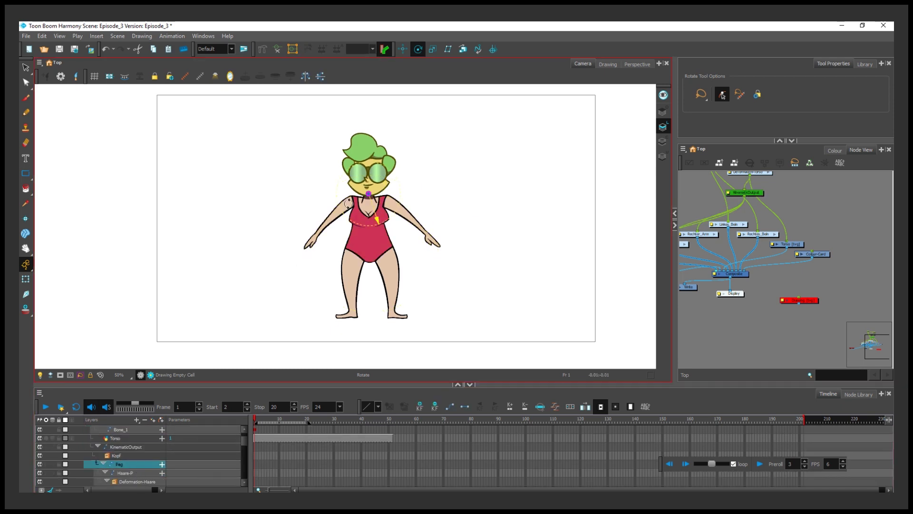
Place the Haare-P pivot at the base of the large front hair lock.
scroll(133, 458, down, 2)
click(133, 456)
key(2)
scroll(361, 153, down, 1)
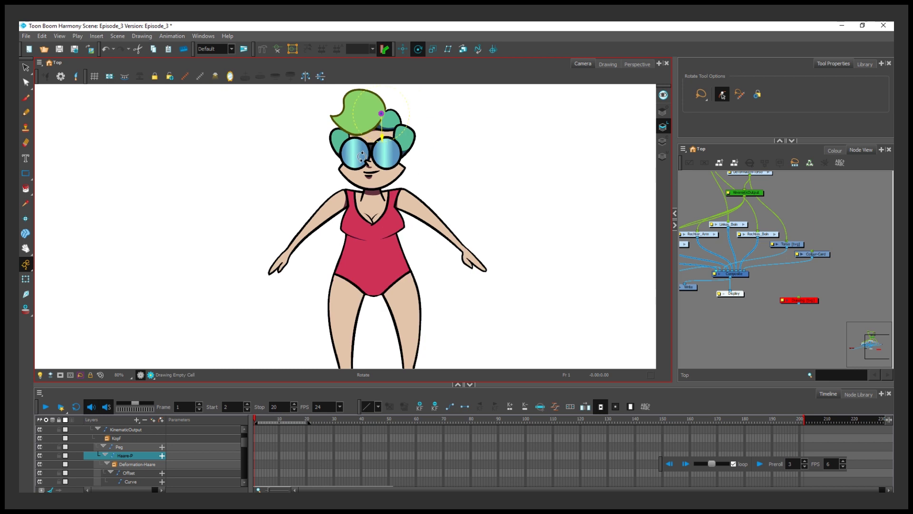
scroll(133, 464, down, 1)
Move the Kopf-P pivot up to the neck.
click(133, 464)
click(135, 472)
scroll(134, 472, down, 3)
click(134, 464)
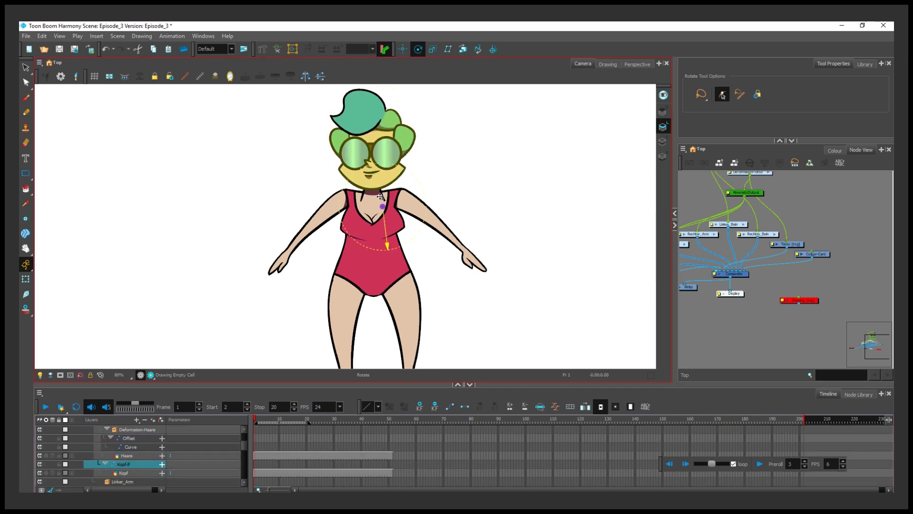
Place the Arm_links-P pivot at the left arm's shoulder and the Hand_links-P pivot at its wrist.
scroll(138, 443, down, 2)
click(139, 457)
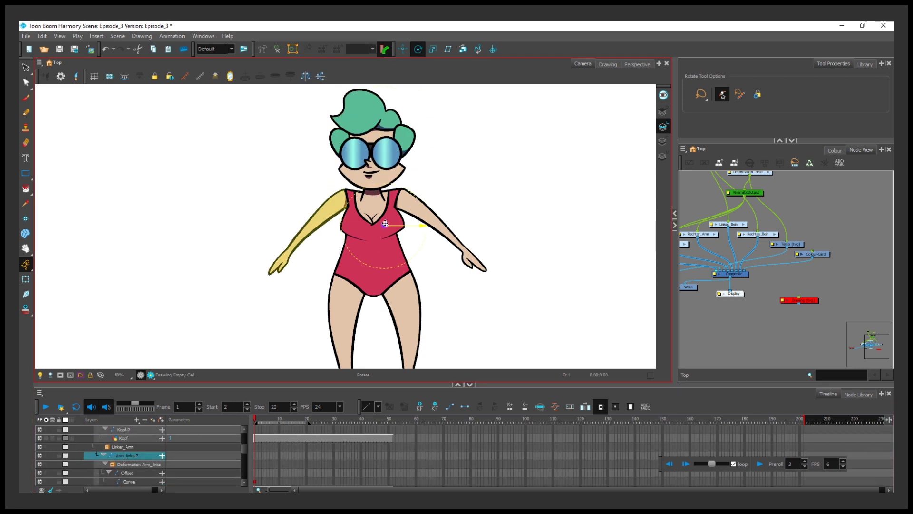
scroll(147, 443, down, 2)
click(147, 470)
scroll(301, 246, up, 5)
Place the Arm_rechts-P pivot at the right arm's shoulder and the Hand_rechts-P pivot at its wrist.
scroll(142, 452, down, 2)
click(139, 465)
scroll(150, 242, down, 3)
drag(357, 212, 379, 166)
scroll(141, 458, down, 3)
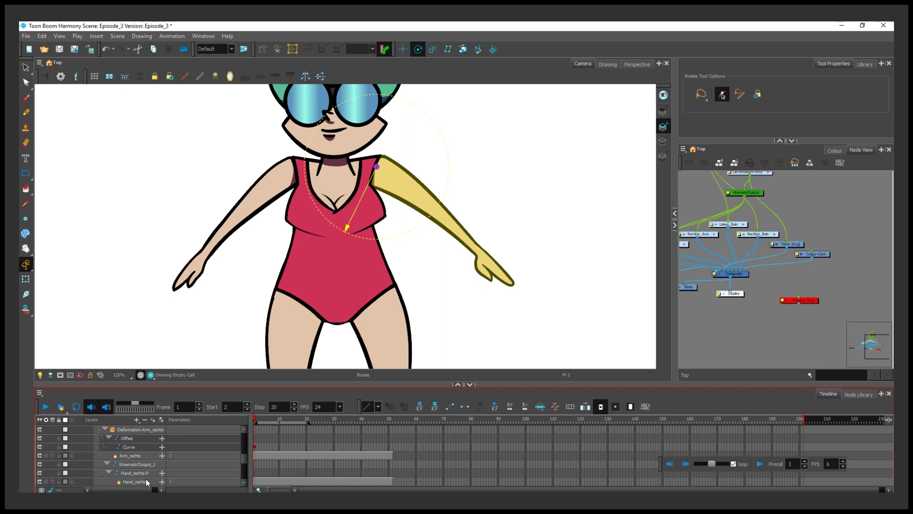
click(143, 473)
Place the Bein_links-P pivot at the left leg's hip joint and the Fuss_links-P pivot at its ankle.
scroll(143, 459, down, 2)
click(138, 464)
drag(357, 213, 297, 303)
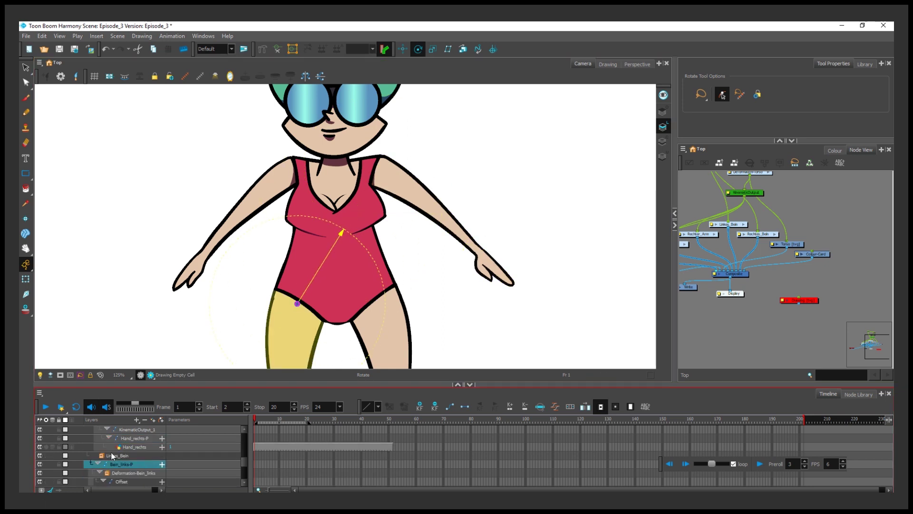
scroll(119, 457, down, 3)
click(134, 472)
scroll(352, 267, down, 3)
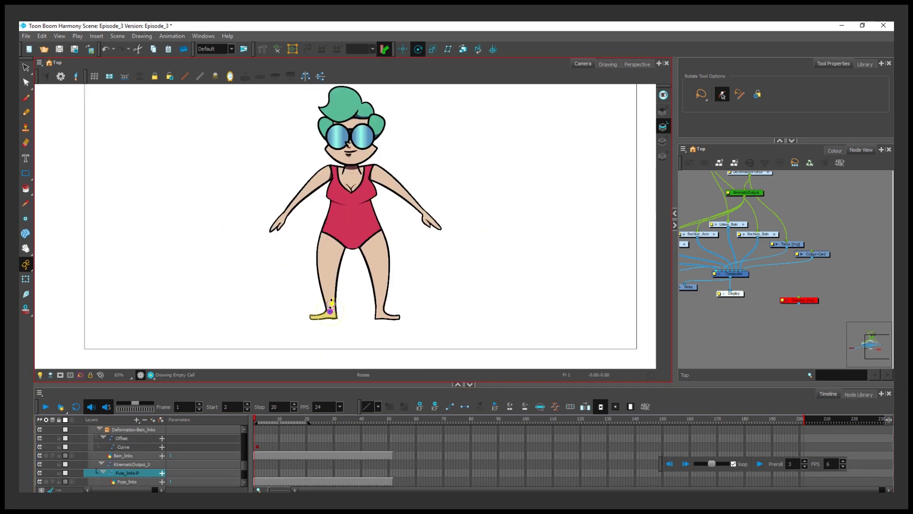
Place the Bein_rechts-P pivot at the right leg's hip joint.
scroll(132, 454, down, 2)
click(132, 455)
drag(361, 193, 370, 238)
scroll(175, 447, down, 1)
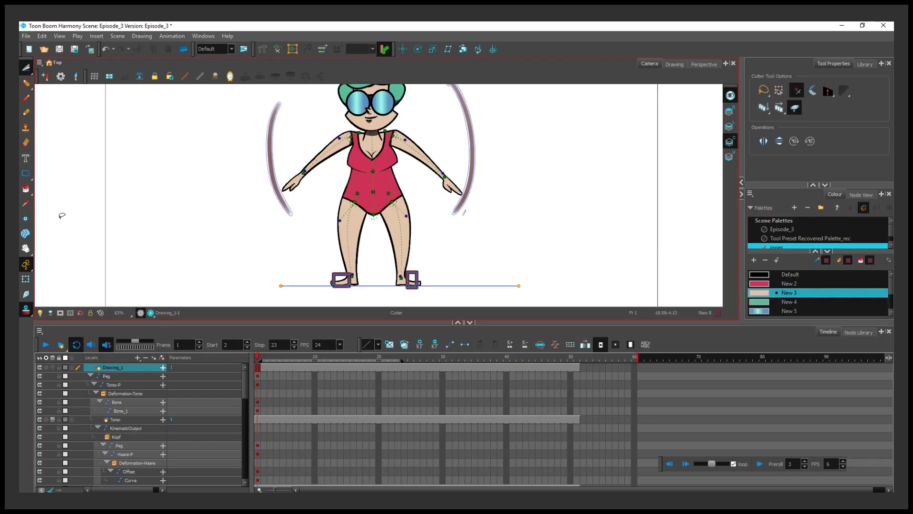
Adjust the torso and bring both legs closer together on frame 1 with the Transform tool and the rig's deformer handles.
click(26, 279)
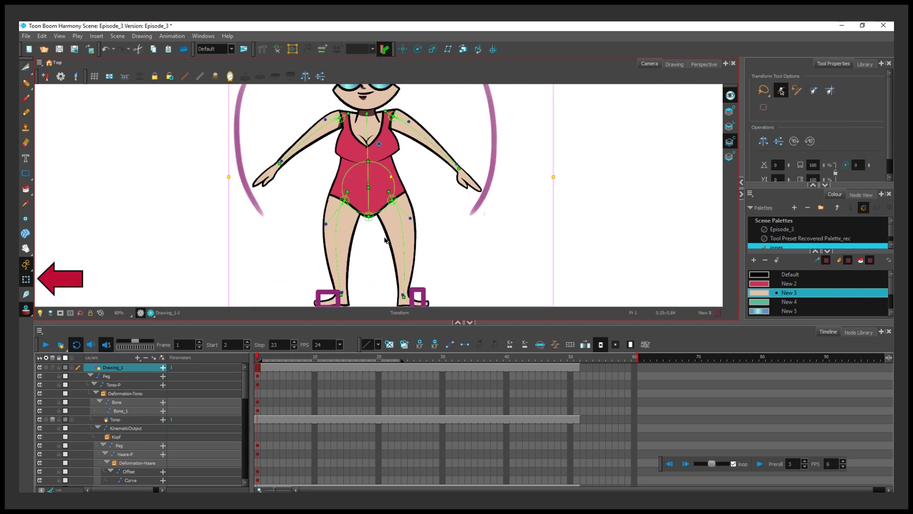
scroll(400, 296, up, 2)
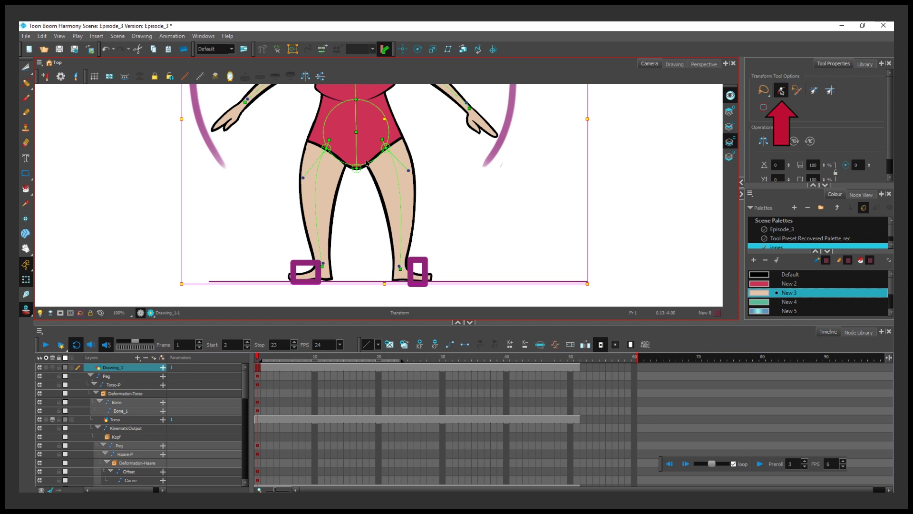
drag(357, 167, 356, 155)
drag(400, 190, 384, 191)
drag(309, 185, 316, 184)
click(378, 147)
Cut away and delete the outer part of the purple box at the left-hand foot, then reactivate the Transform tool.
key(alt+t)
mouse_move(285, 297)
mouse_down()
mouse_move(279, 233)
mouse_move(304, 250)
mouse_up()
key(Delete)
scroll(335, 240, down, 1)
scroll(384, 130, up, 1)
key(shift+t)
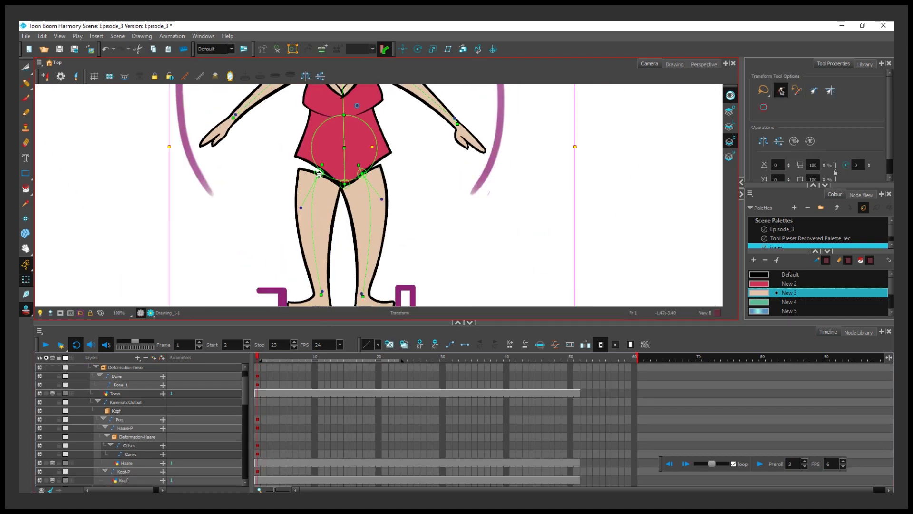
Pose the character on frame 9 with both arms stretched out horizontally from the shoulders using the arm deformers.
click(318, 174)
scroll(320, 174, up, 1)
click(371, 122)
scroll(434, 147, down, 2)
click(434, 147)
scroll(404, 196, down, 2)
scroll(395, 232, up, 3)
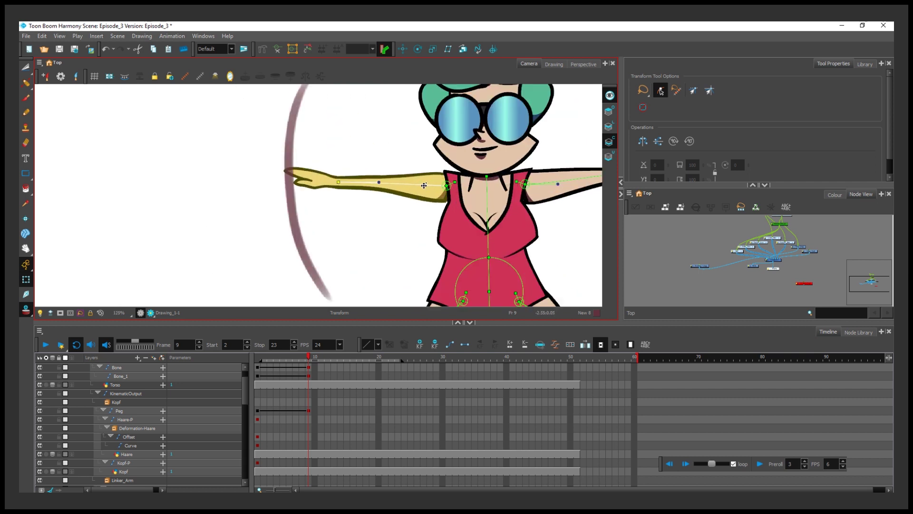
Bend both legs outward into a bow-legged pose on frame 9 using the leg deformers, with the feet on the ground line.
scroll(424, 186, down, 4)
scroll(507, 242, up, 5)
click(443, 268)
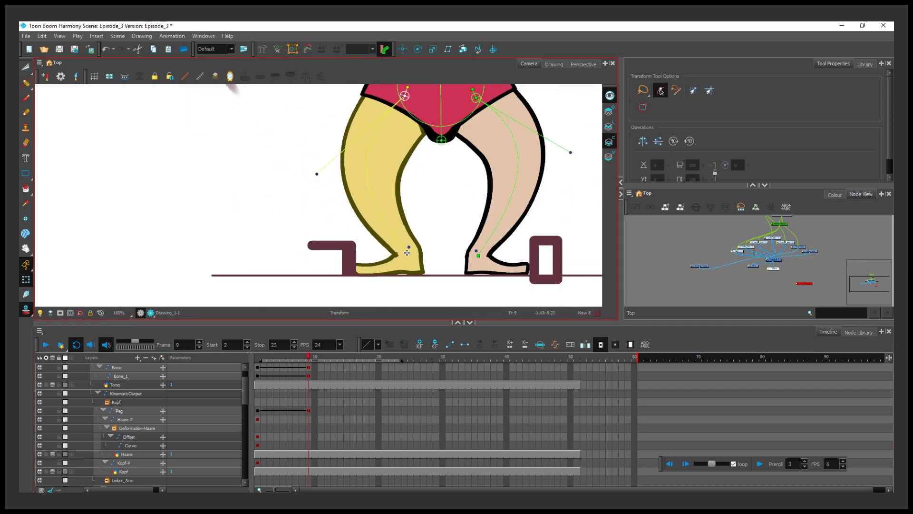
Pose the left-hand arm raised on frame 1 and angle its hand upward at the wrist.
scroll(318, 195, down, 4)
scroll(253, 193, up, 6)
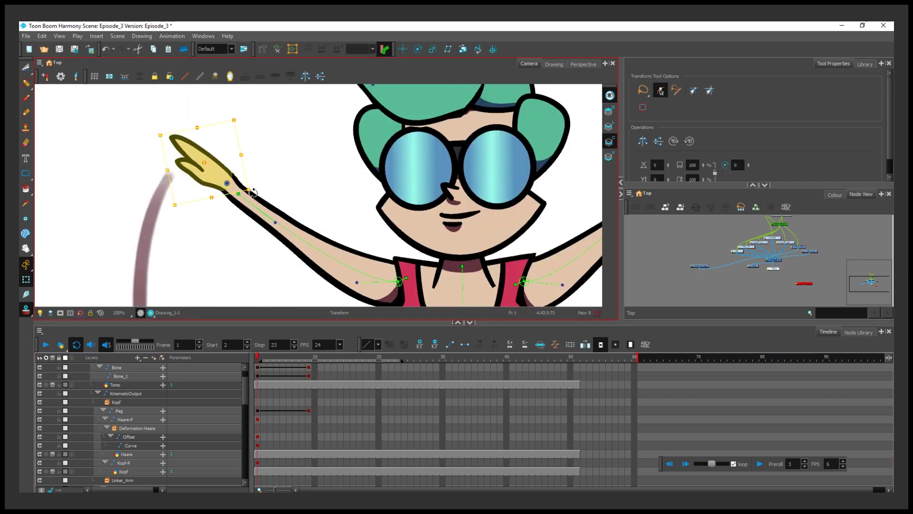